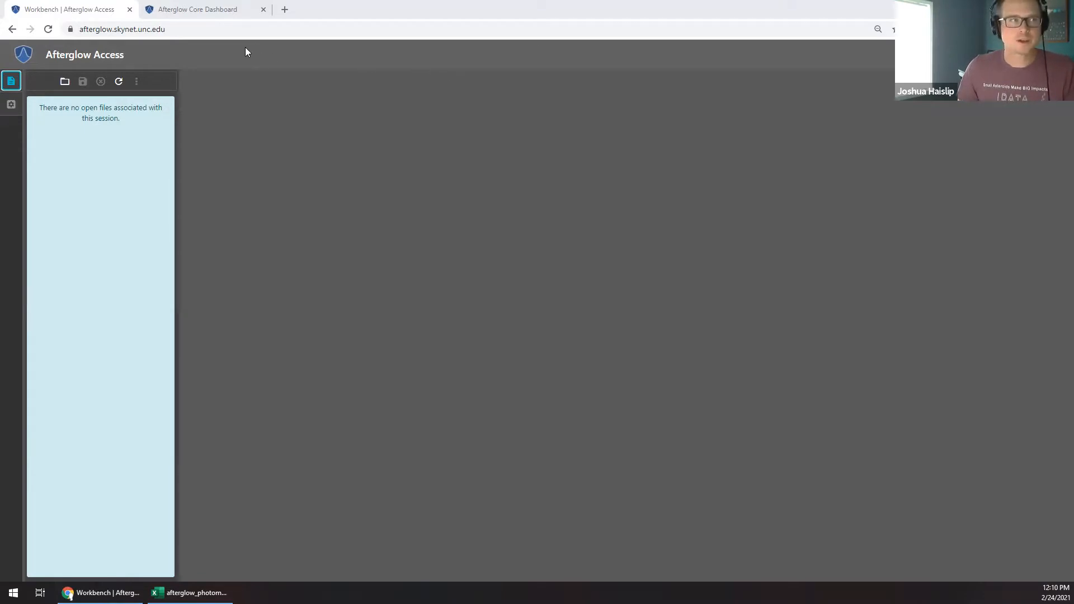
Check the Afterglow Core dashboard's active jobs, access tokens and authorized apps, and return to the Afterglow Access workbench.
click(232, 13)
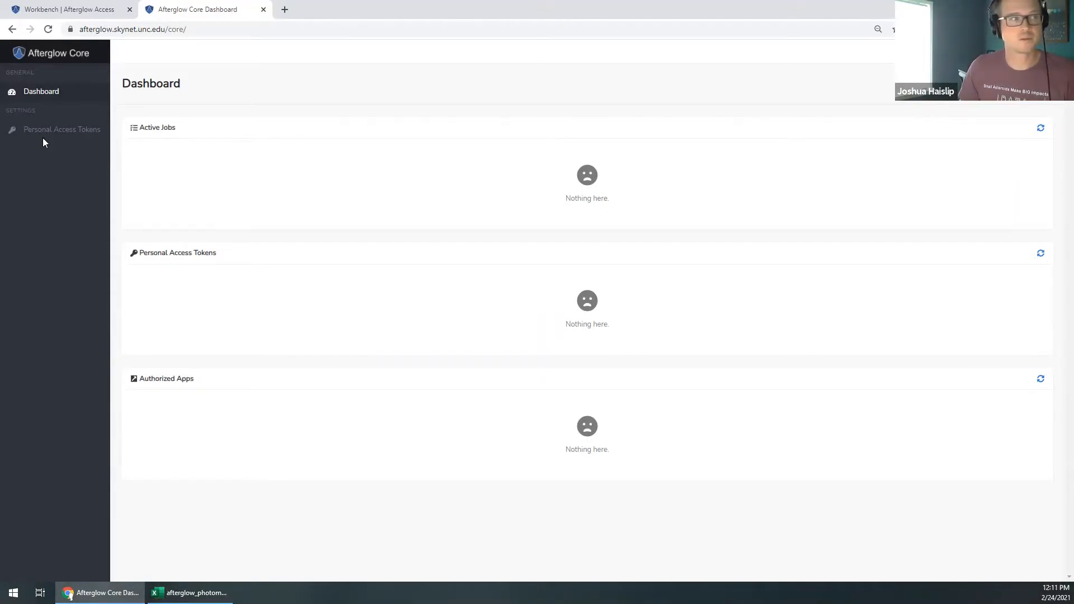
click(80, 6)
click(196, 14)
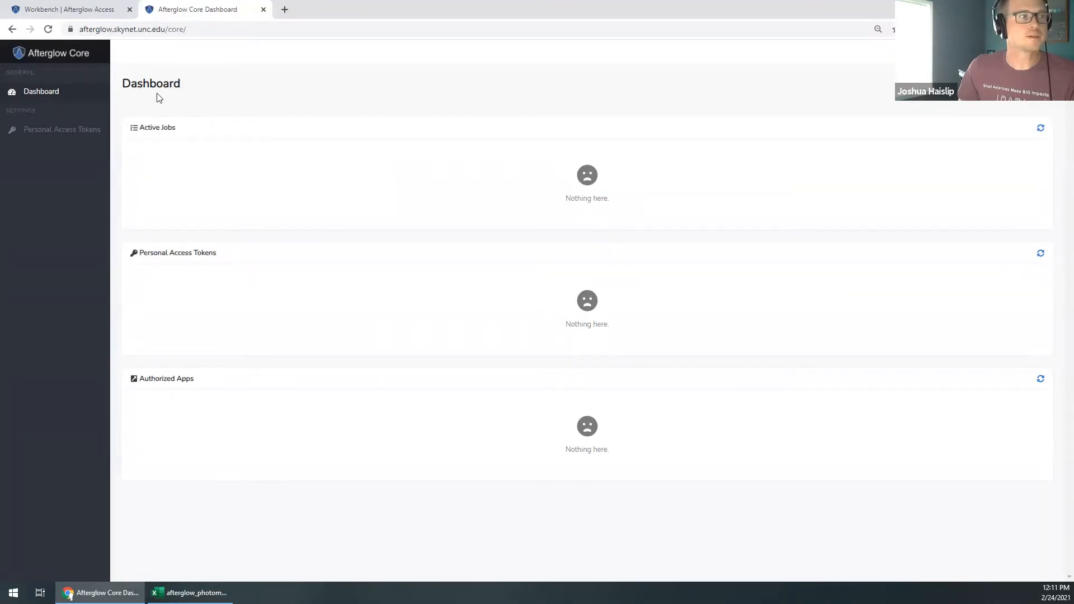
click(109, 9)
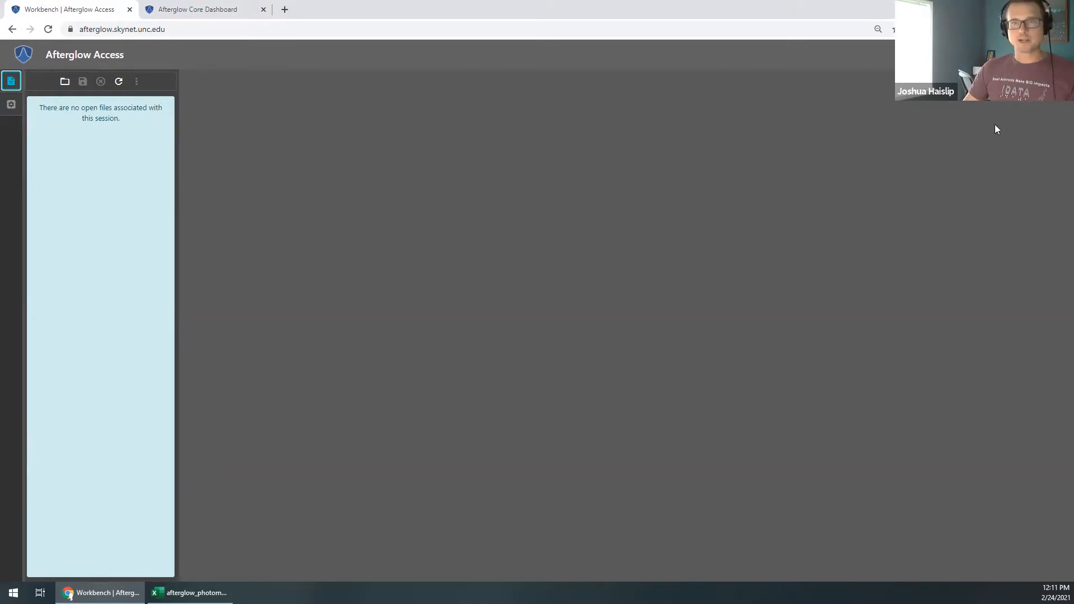
Try the Yellow on Black and Indigo Light color themes in the theme settings and restore Cyan Dark.
click(1054, 54)
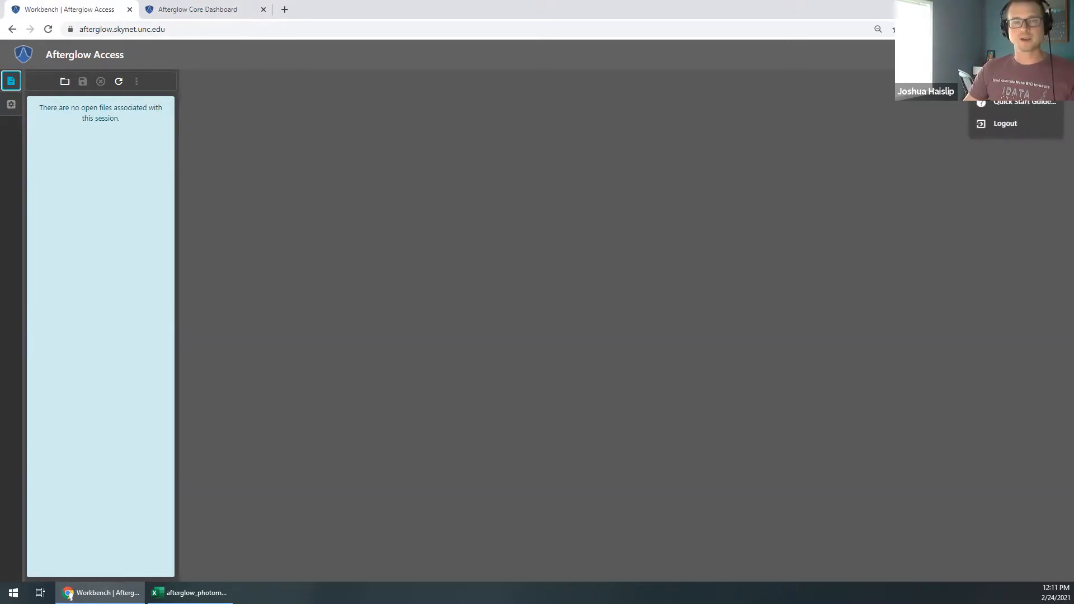
click(1007, 79)
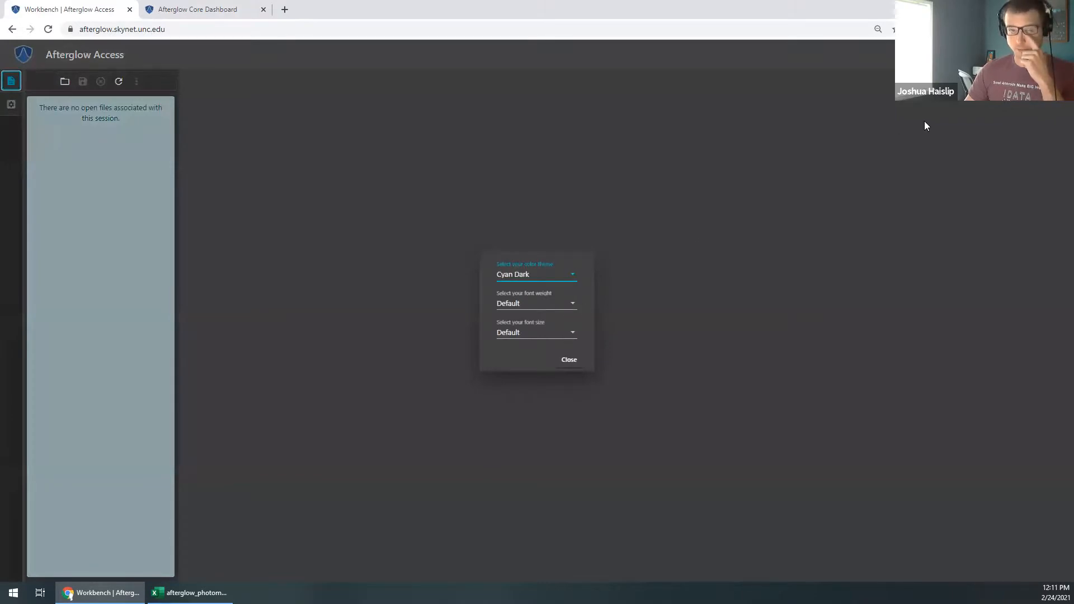
click(536, 280)
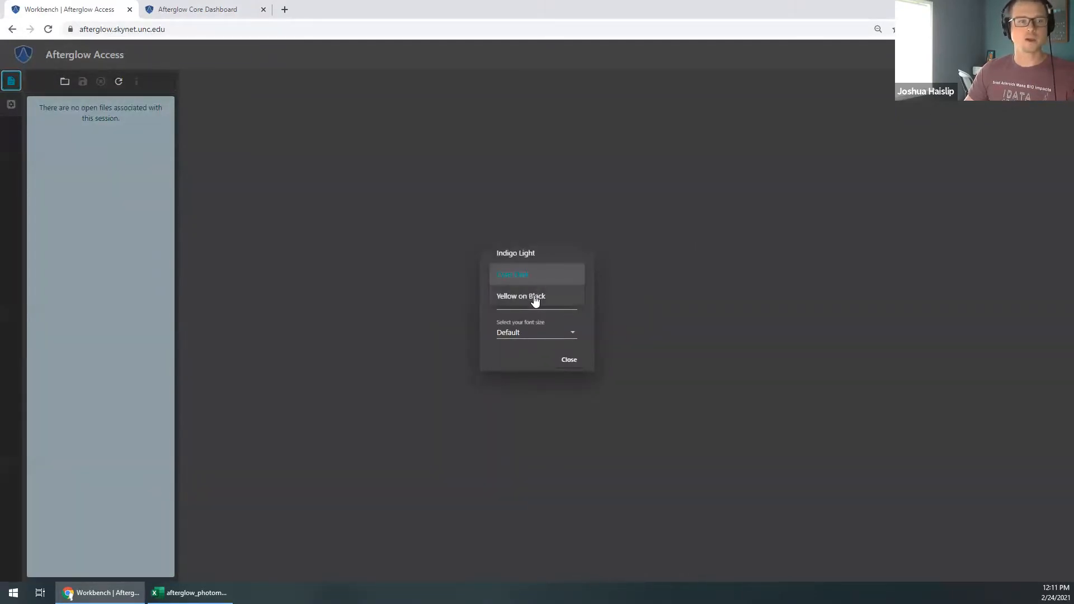
click(533, 299)
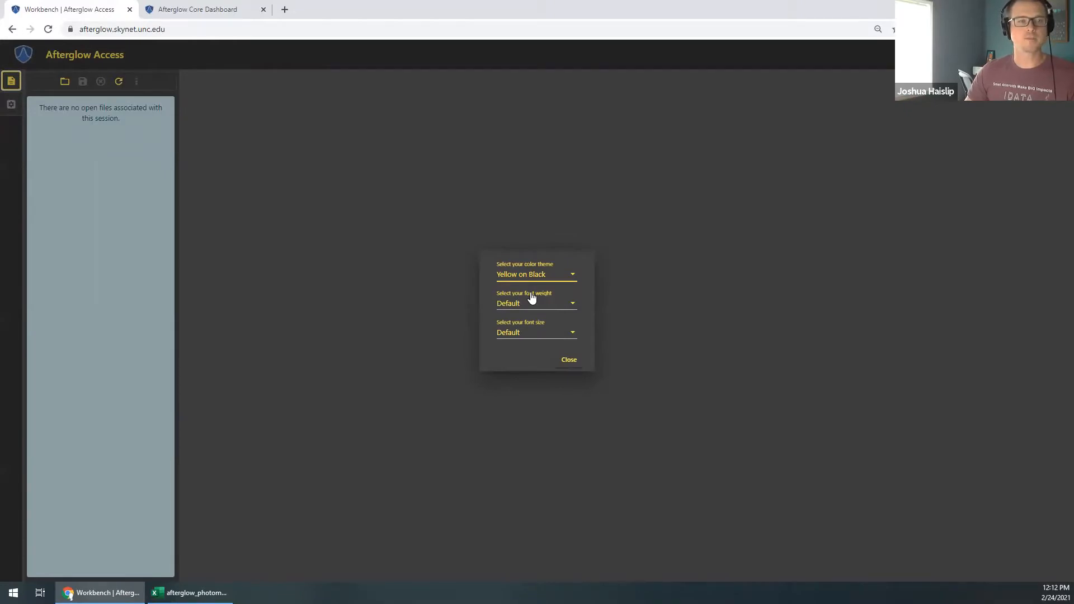
click(533, 277)
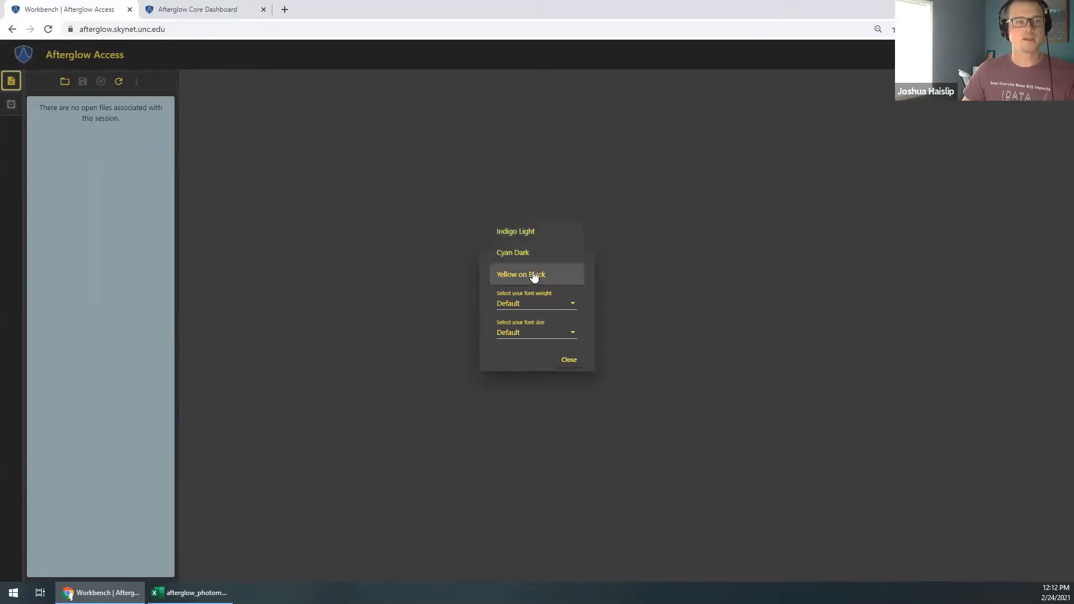
click(531, 258)
click(536, 275)
click(535, 254)
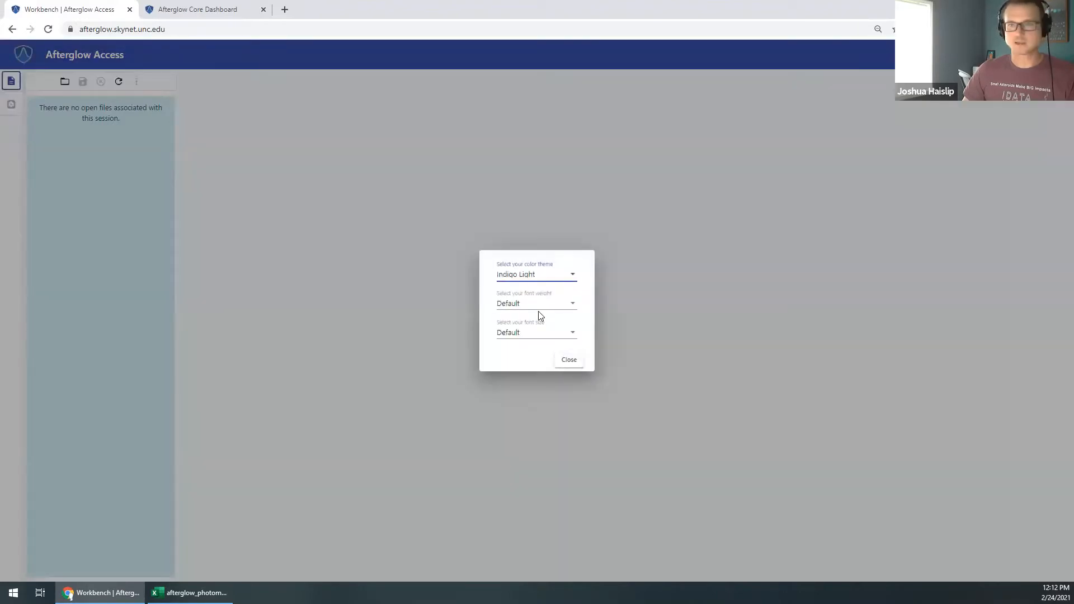
click(536, 277)
click(536, 297)
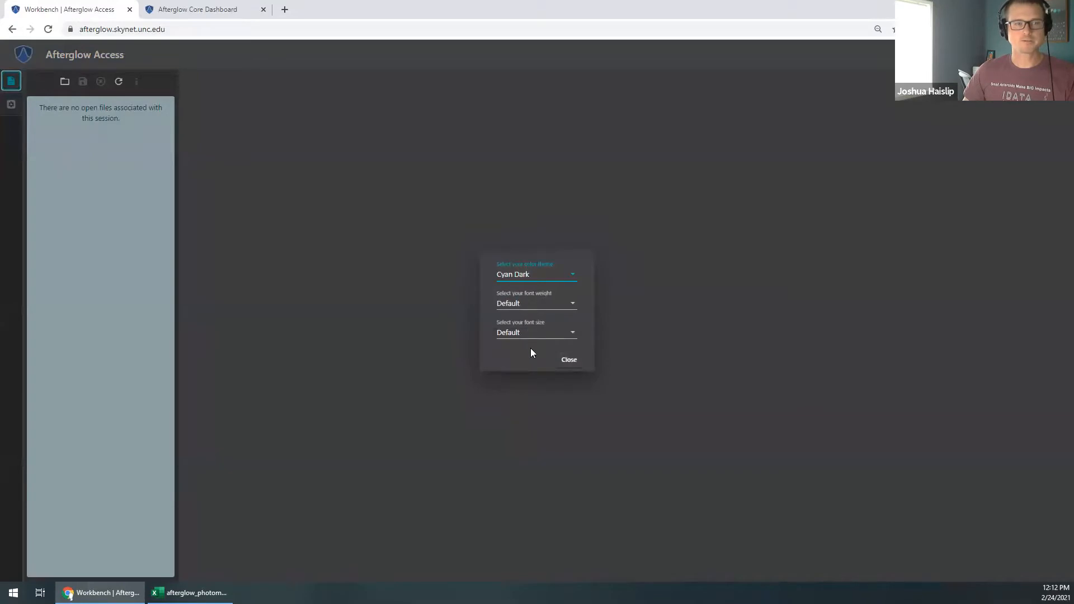
click(567, 360)
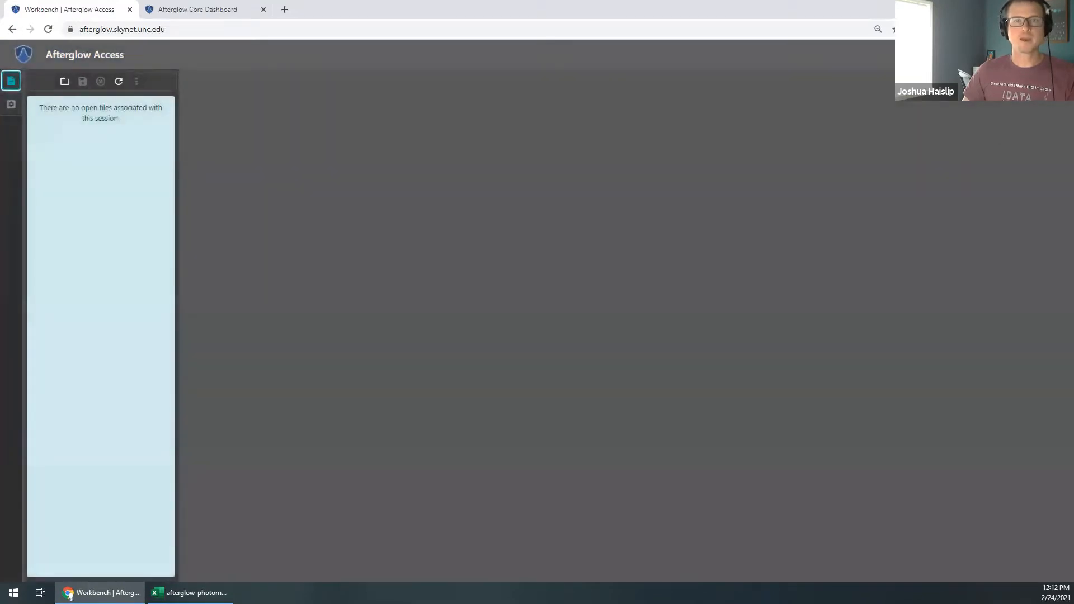
Review the keyboard shortcuts and accessibility information in the Quick Start Guide and close it.
click(1052, 55)
click(1020, 106)
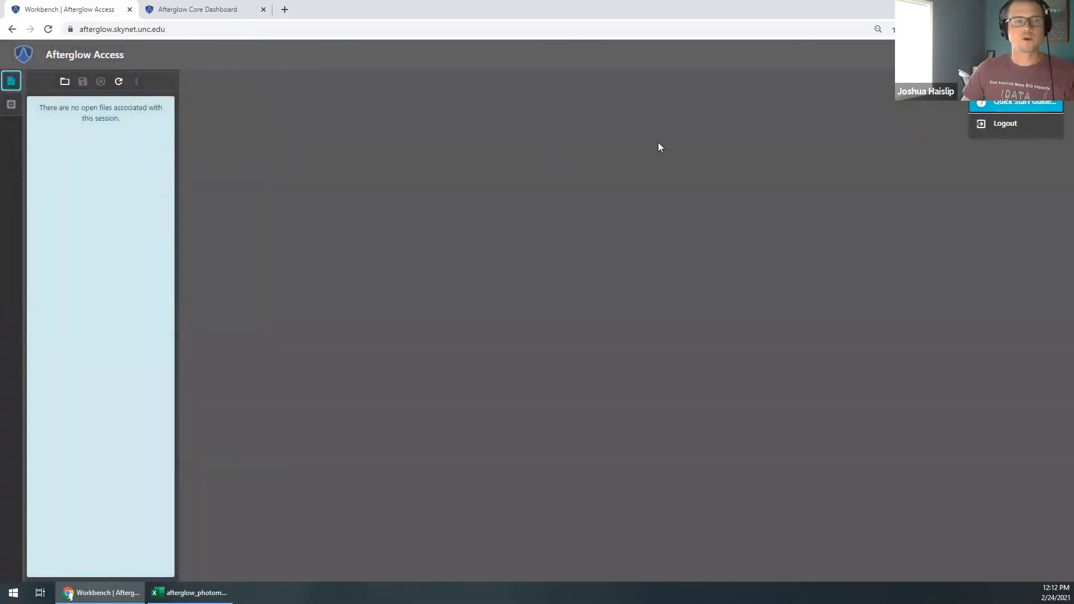
click(523, 140)
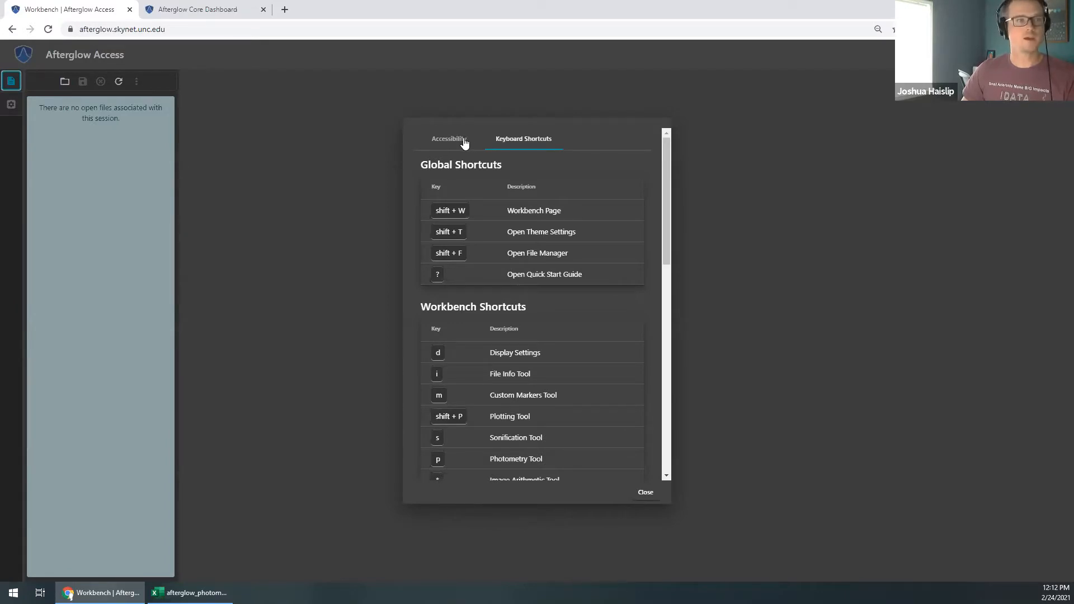
click(465, 141)
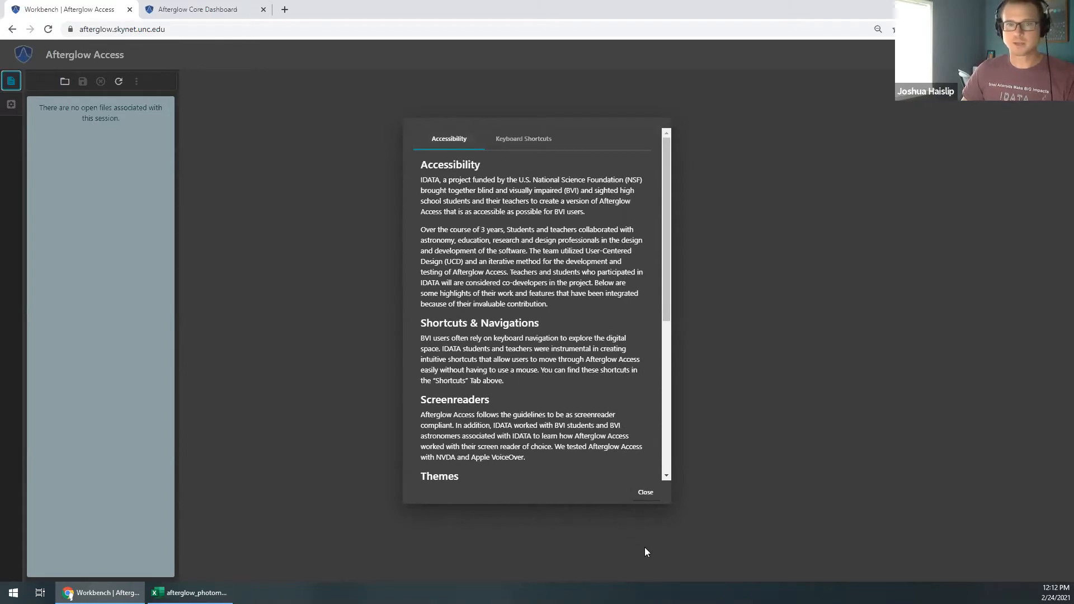
click(643, 494)
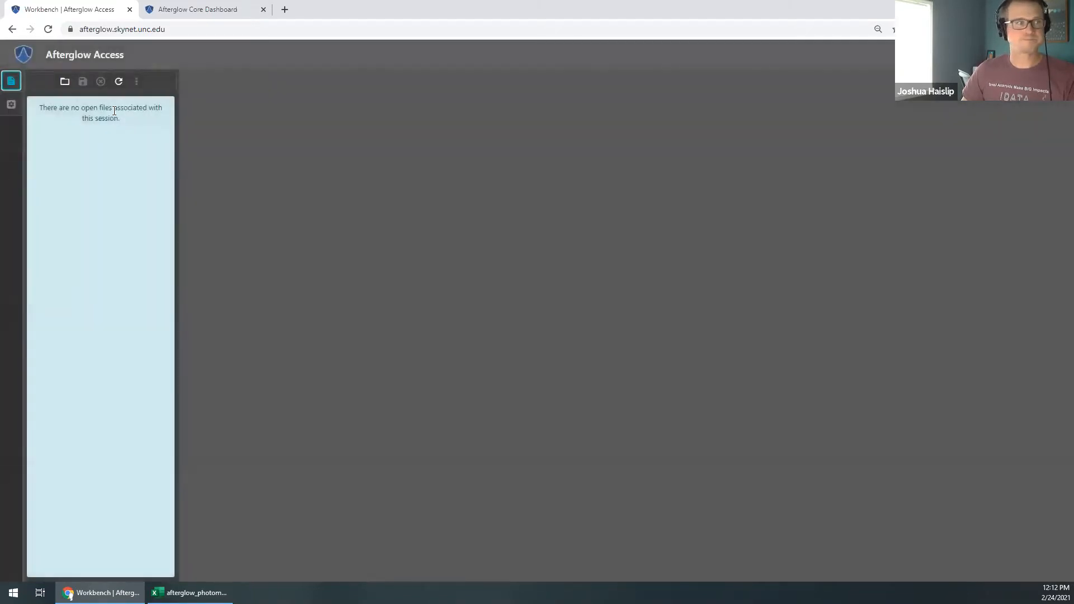
Open saturn_4409431_Lum_003.fits from the Sample > Workshop > Saturn folder.
click(65, 84)
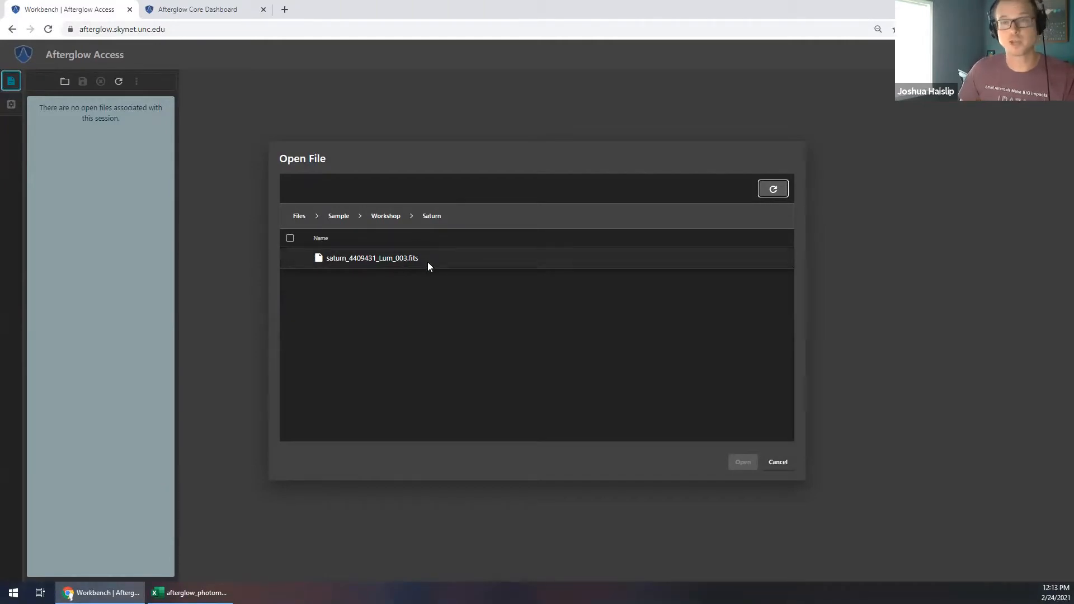
click(299, 216)
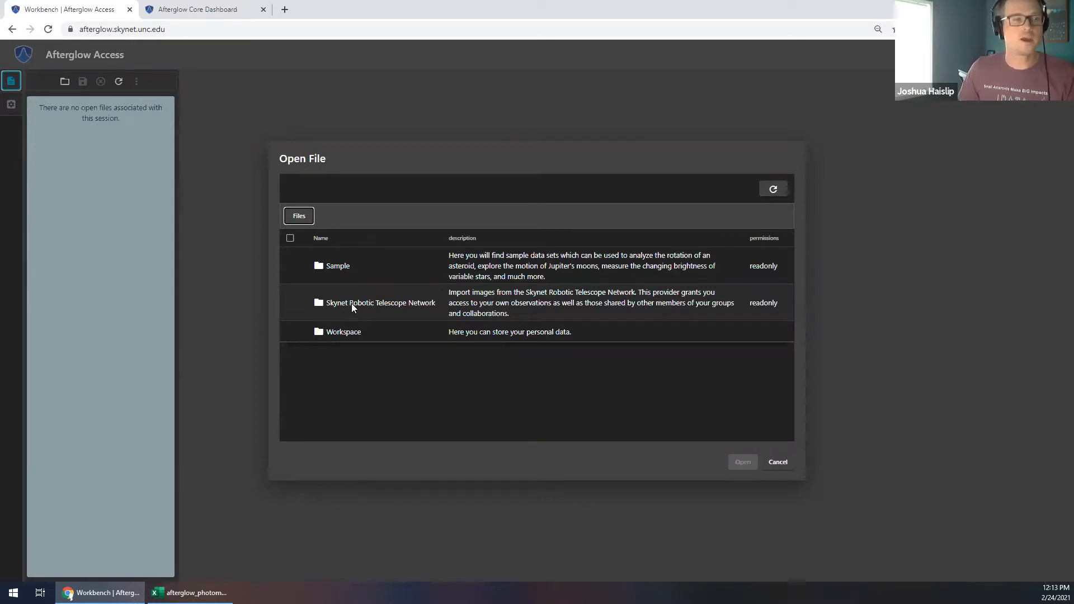
double_click(336, 269)
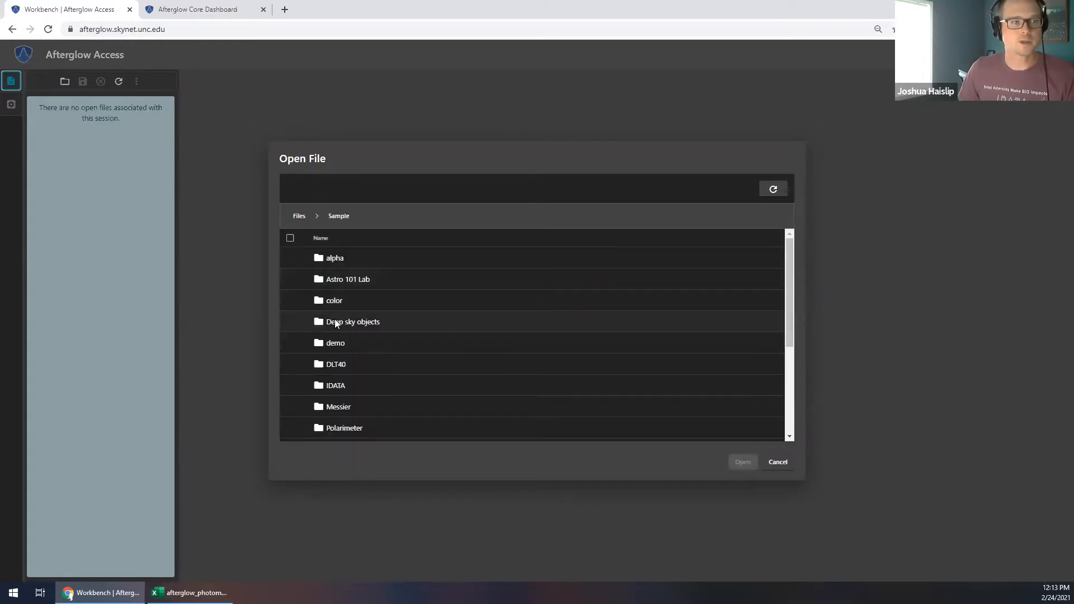
scroll(336, 323, down, 3)
double_click(349, 409)
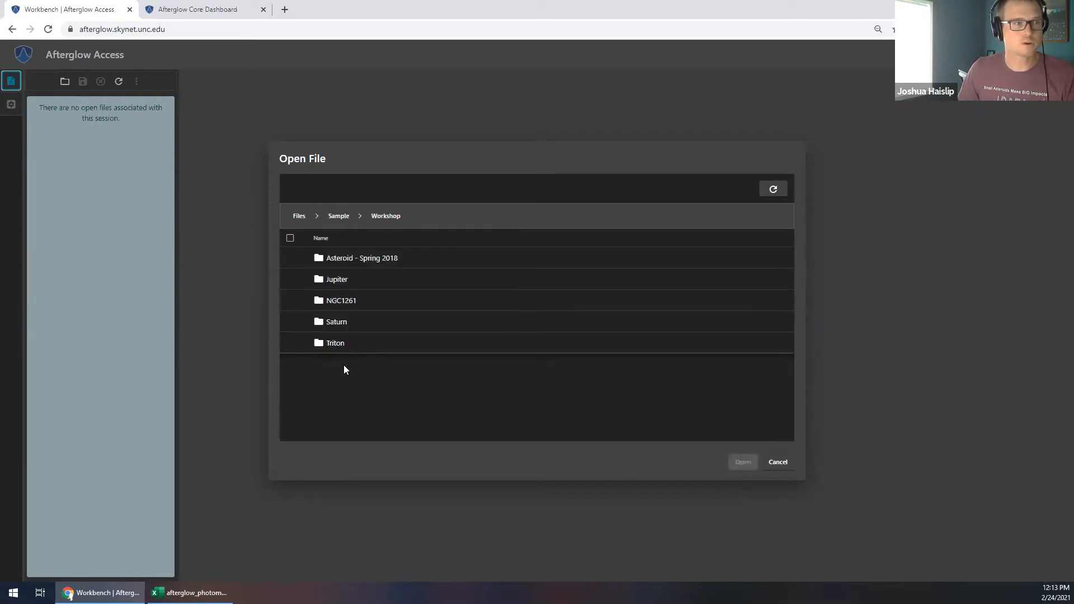
double_click(336, 322)
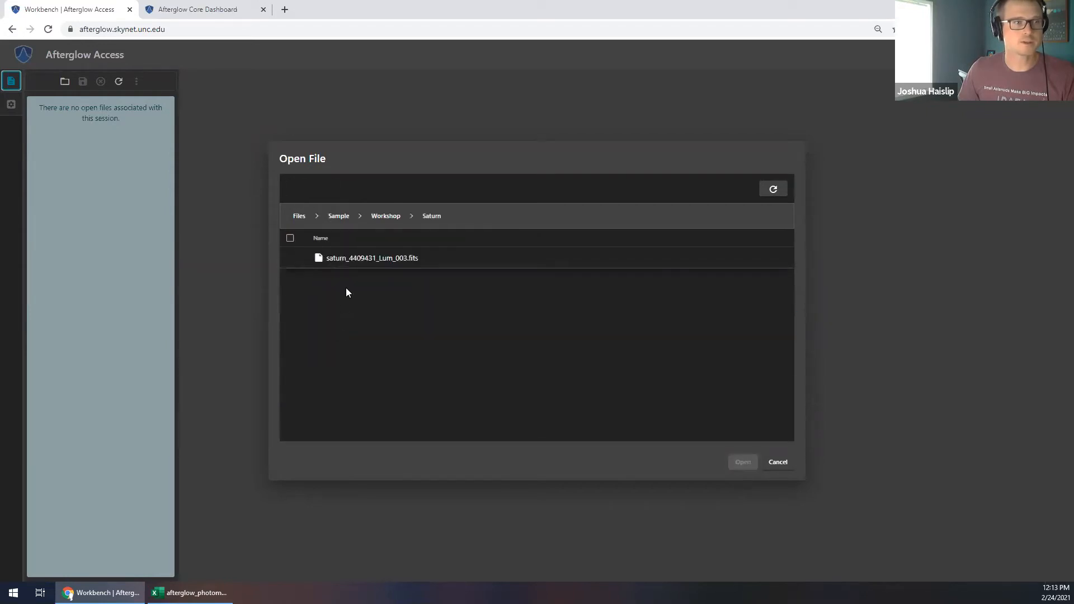
double_click(351, 259)
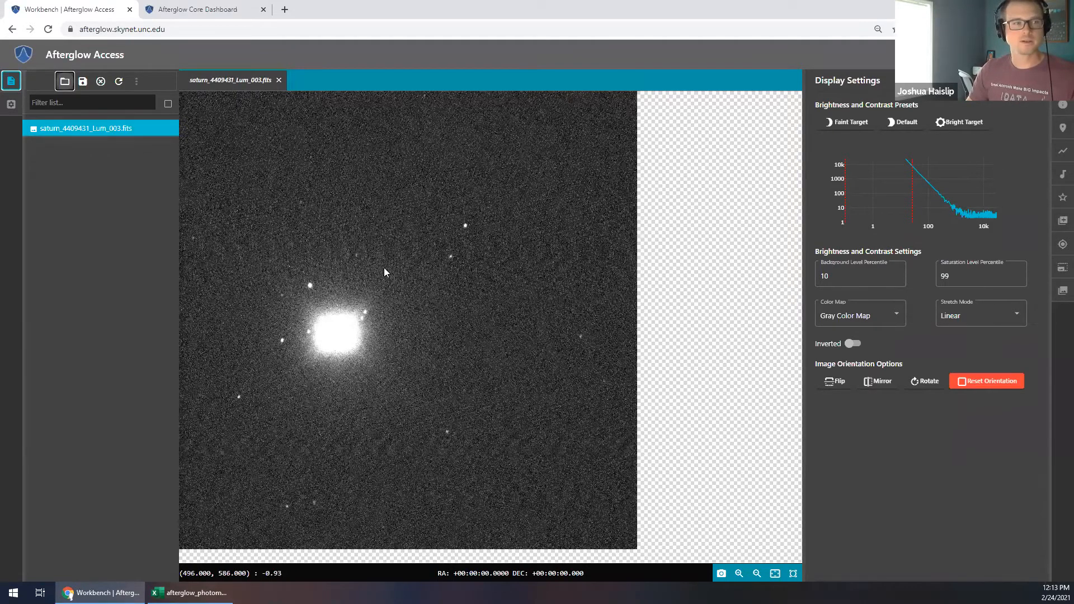
Pan around the Saturn image to survey the planet and the surrounding star field.
drag(376, 394, 432, 290)
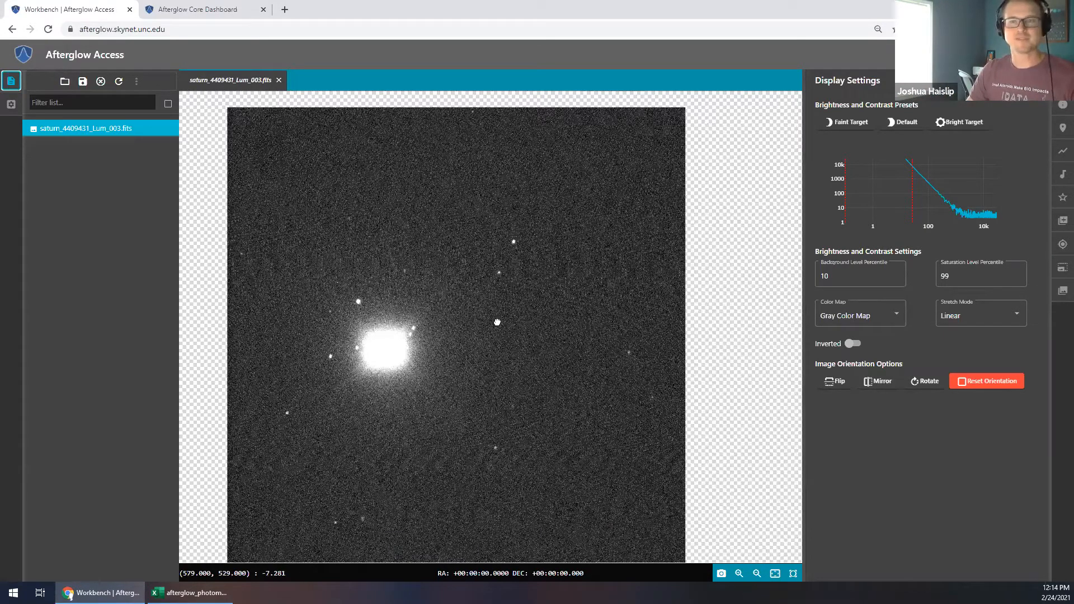
drag(500, 307, 516, 296)
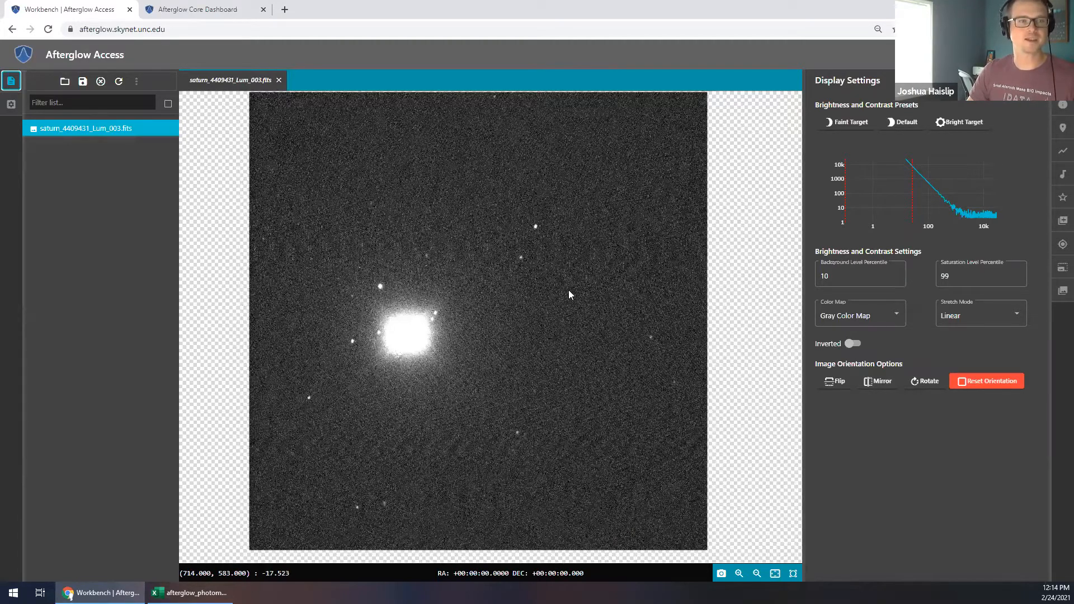
drag(511, 295, 505, 298)
drag(483, 341, 456, 224)
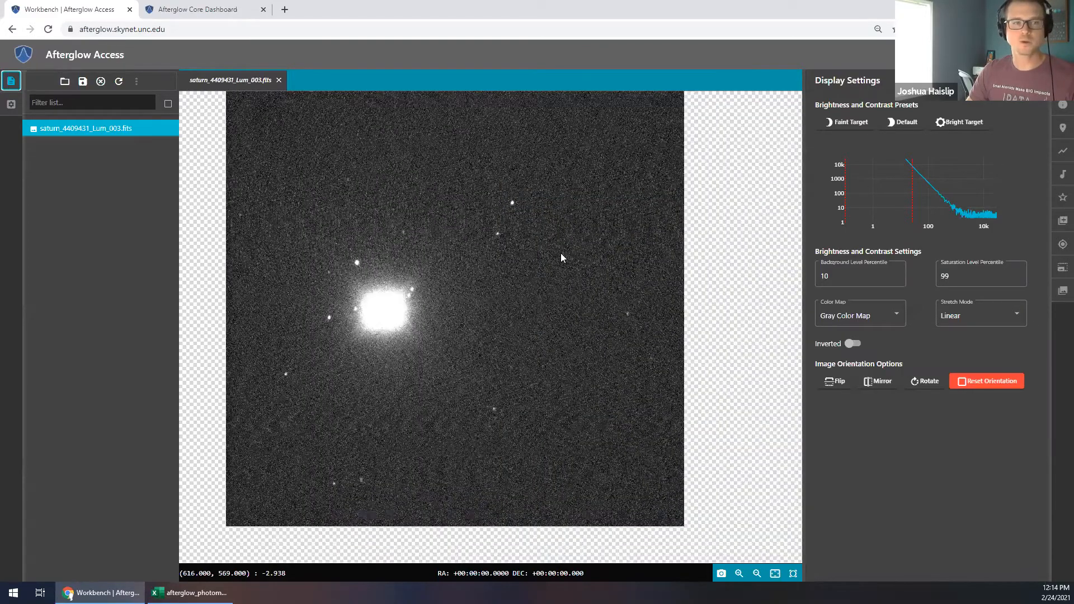
Examine the individual pixels and their values in and around the bright star to the upper right of Saturn.
scroll(562, 254, up, 3)
scroll(564, 263, up, 6)
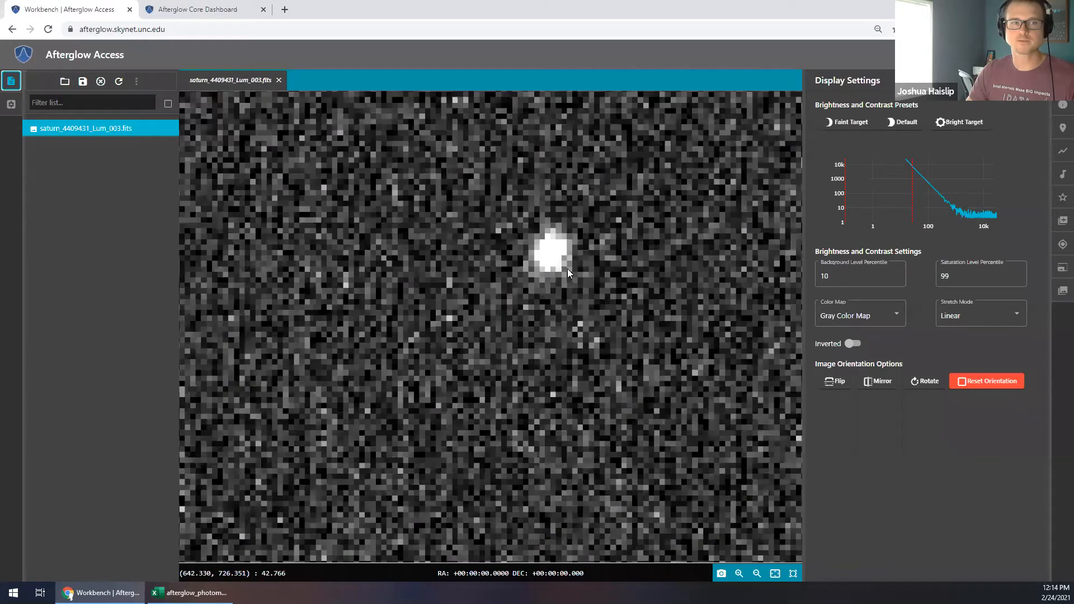
scroll(569, 274, up, 4)
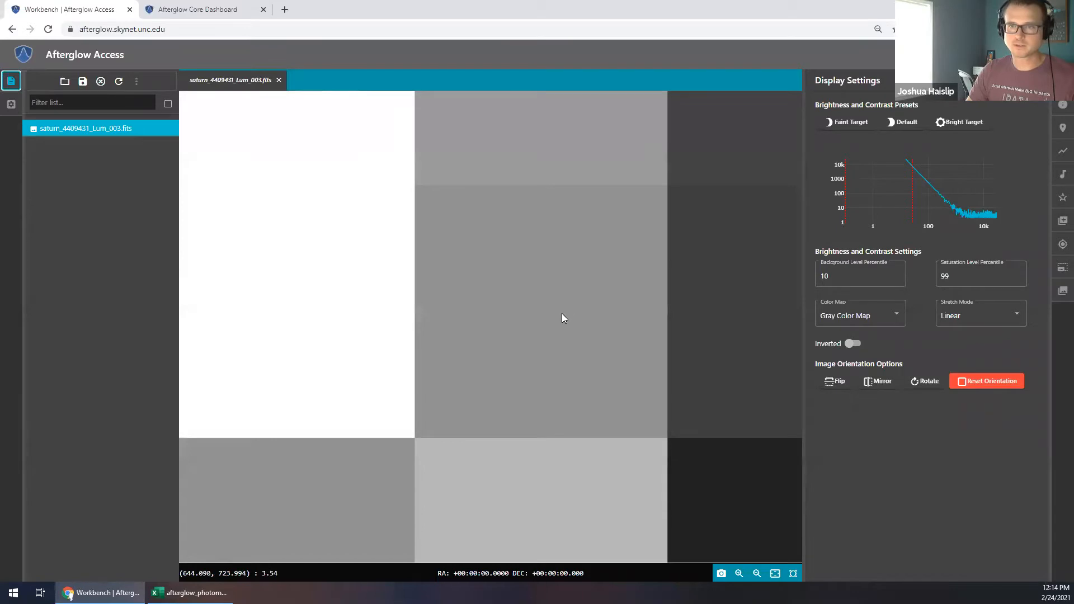
scroll(564, 308, down, 5)
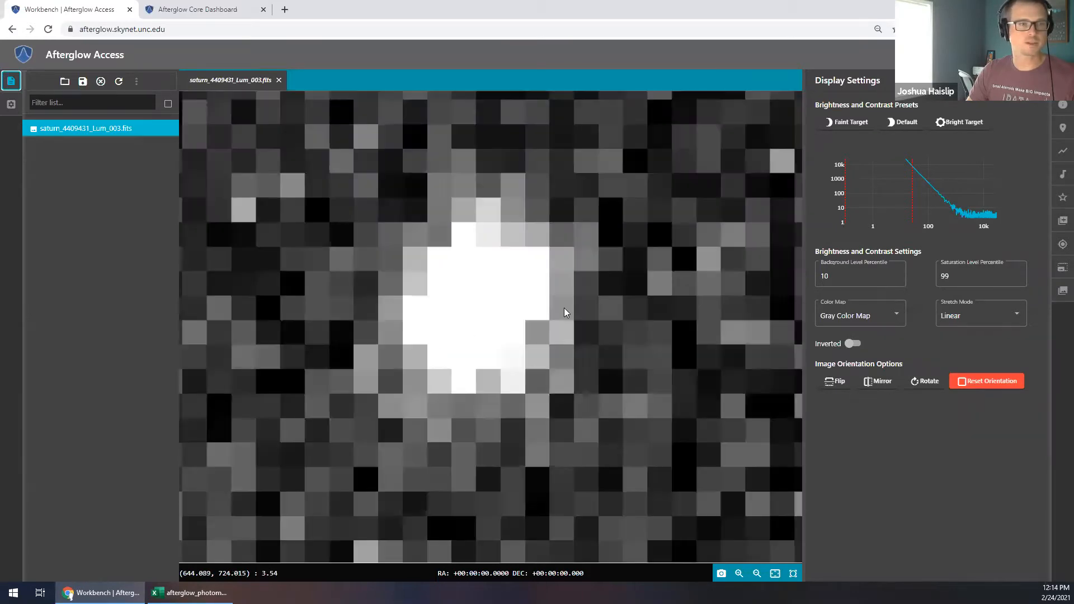
scroll(564, 308, up, 3)
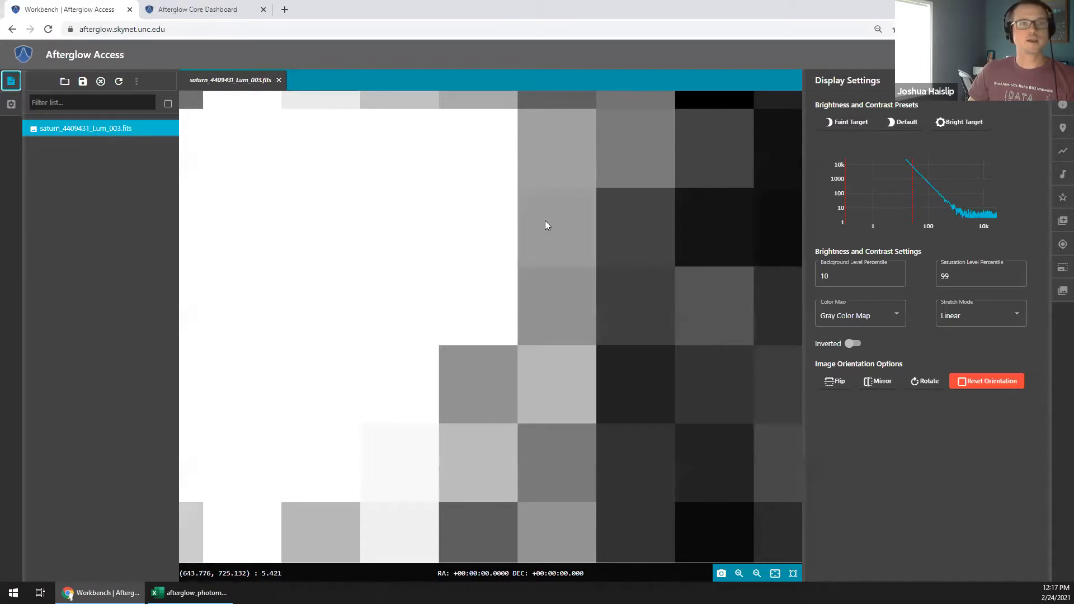
scroll(549, 230, down, 3)
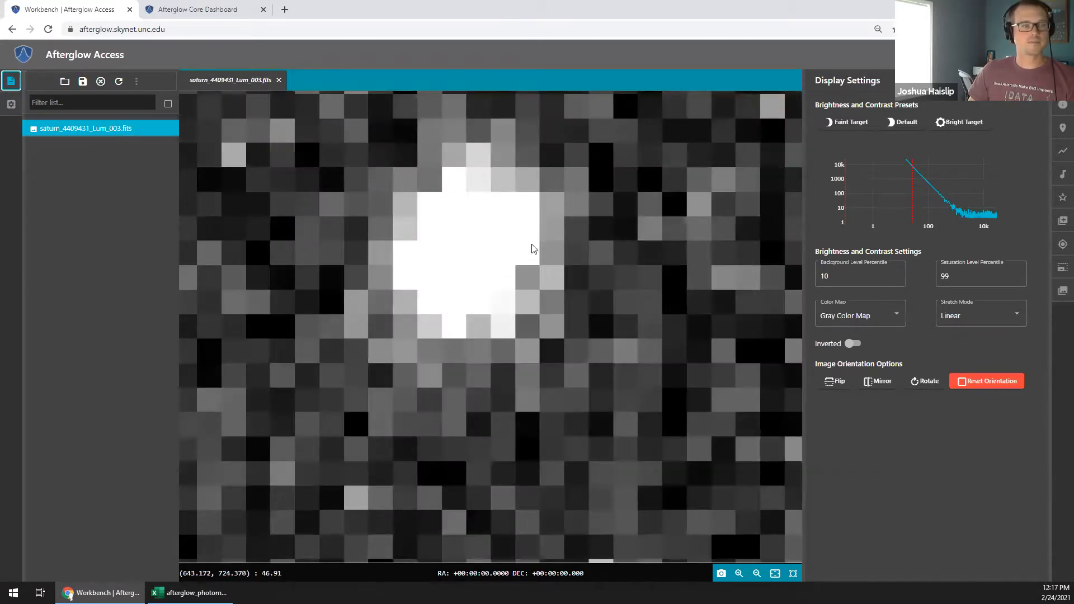
scroll(532, 248, up, 2)
scroll(546, 324, down, 2)
scroll(546, 324, up, 2)
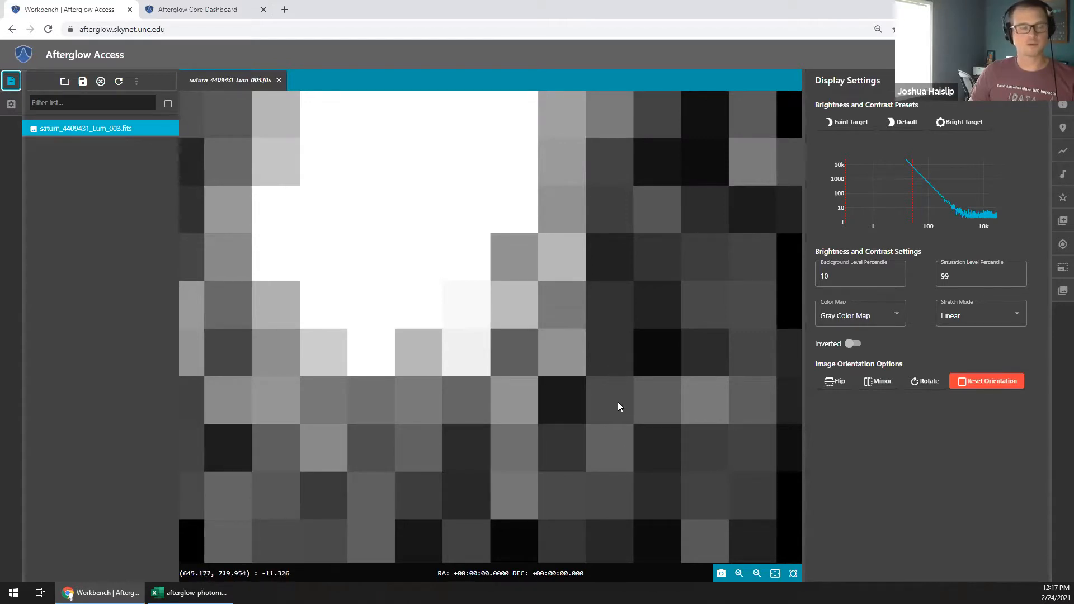
scroll(605, 384, down, 5)
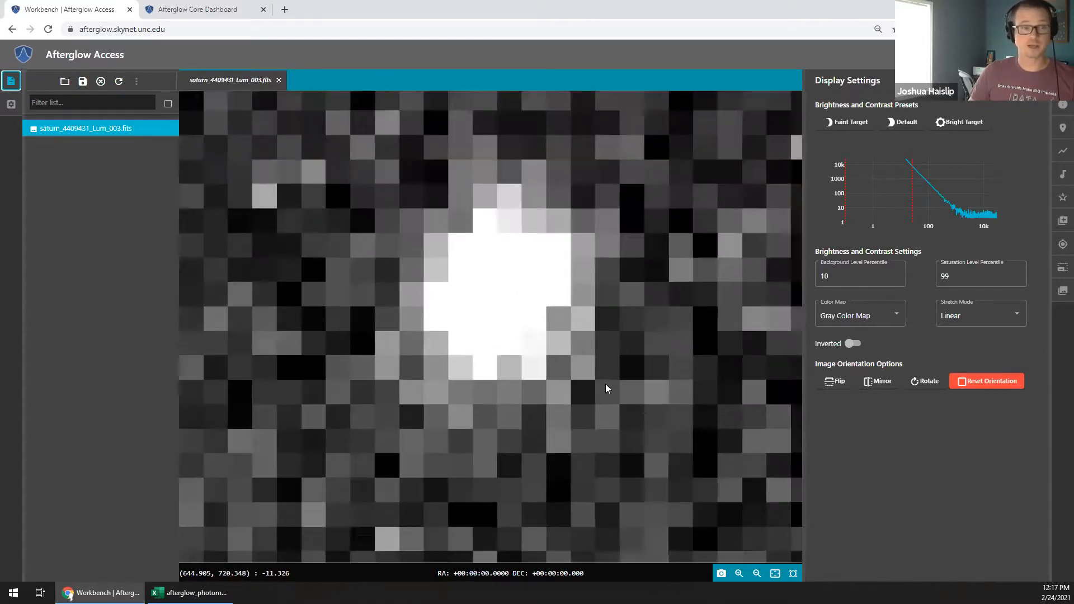
scroll(605, 384, down, 5)
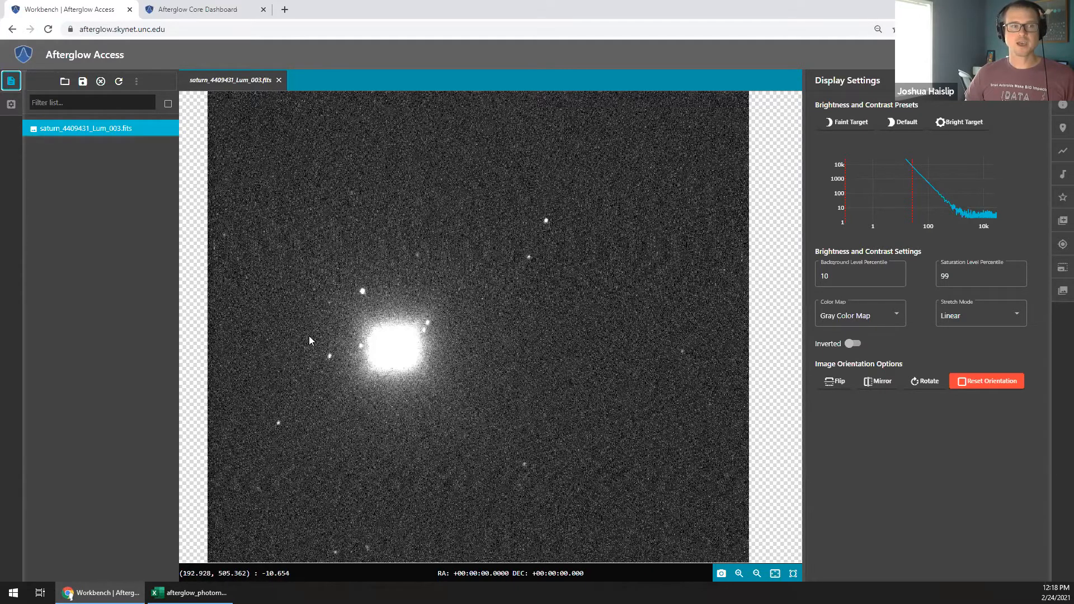
Apply the Bright Target brightness and contrast preset with Saturn enlarged near the center of the view.
scroll(309, 339, up, 1)
scroll(442, 255, up, 5)
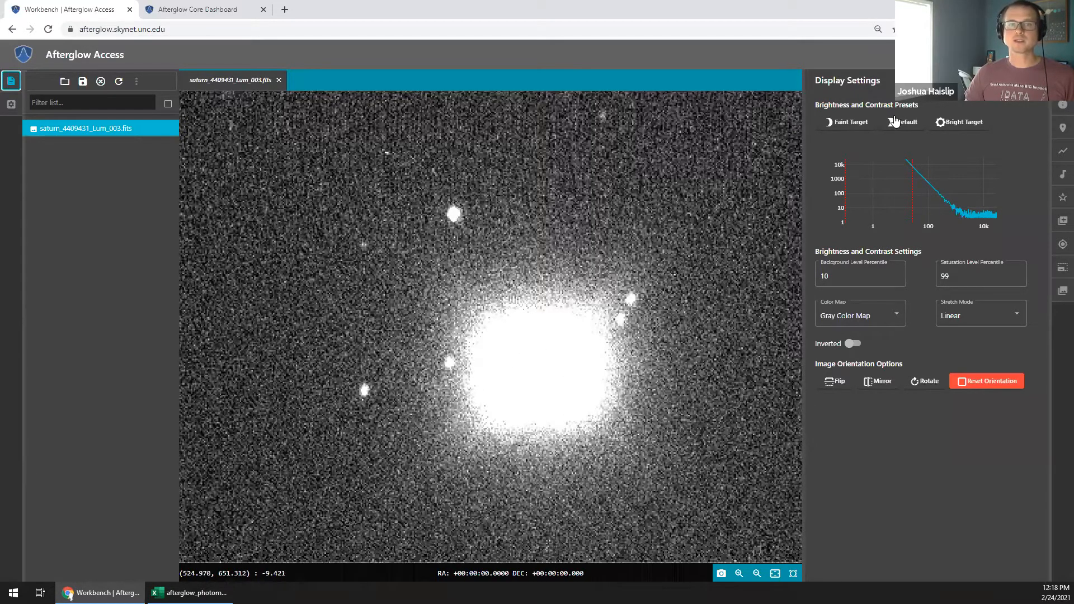
click(968, 126)
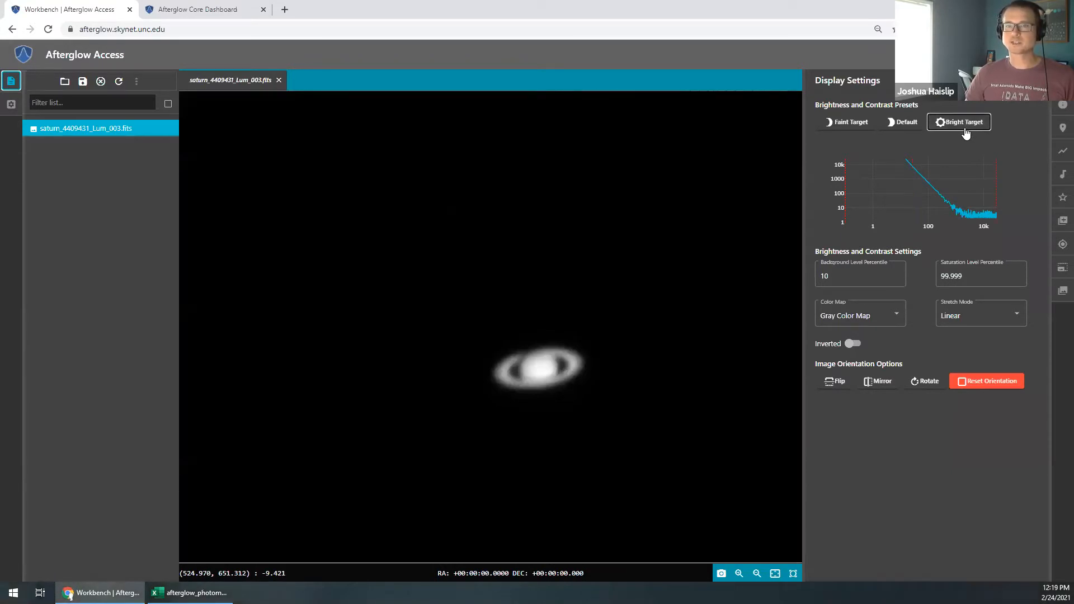
drag(623, 383, 597, 360)
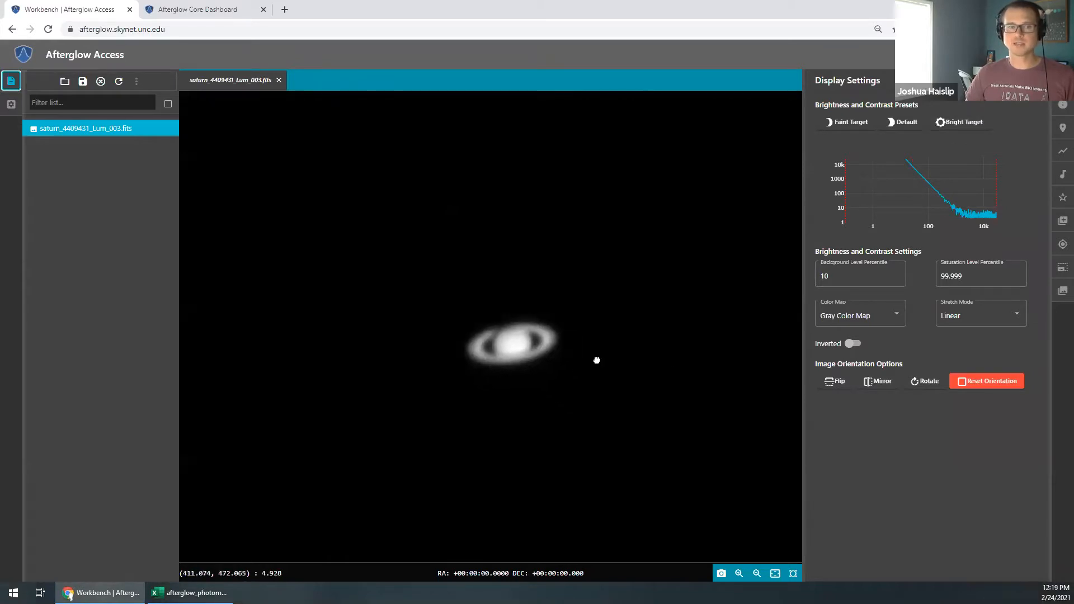
Enlarge Saturn near the center of the view and set the Saturation Level Percentile to 99.7925.
scroll(575, 347, up, 4)
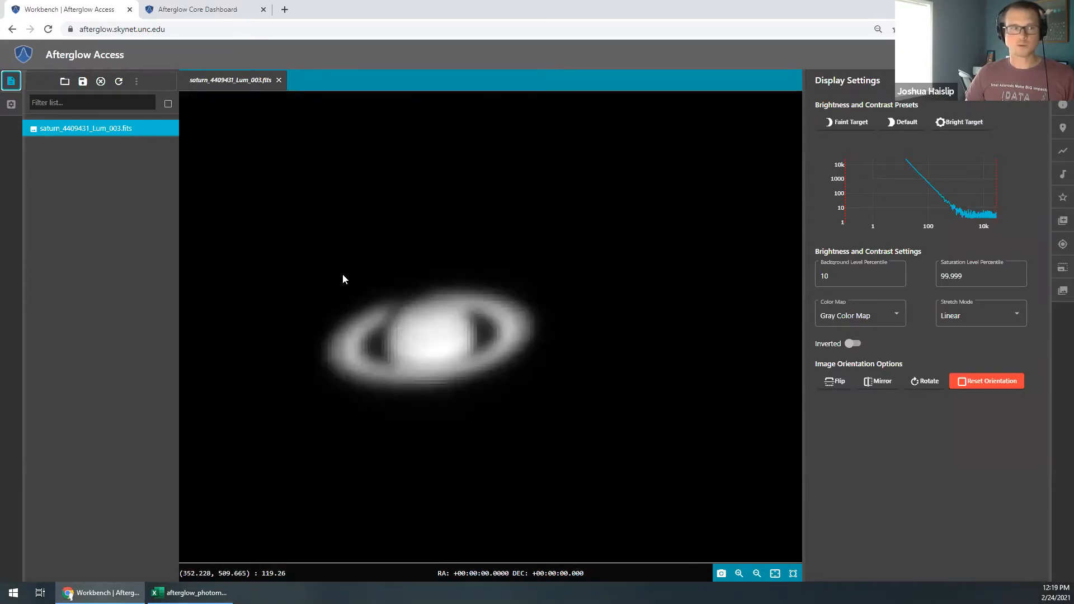
drag(404, 405, 439, 395)
click(978, 272)
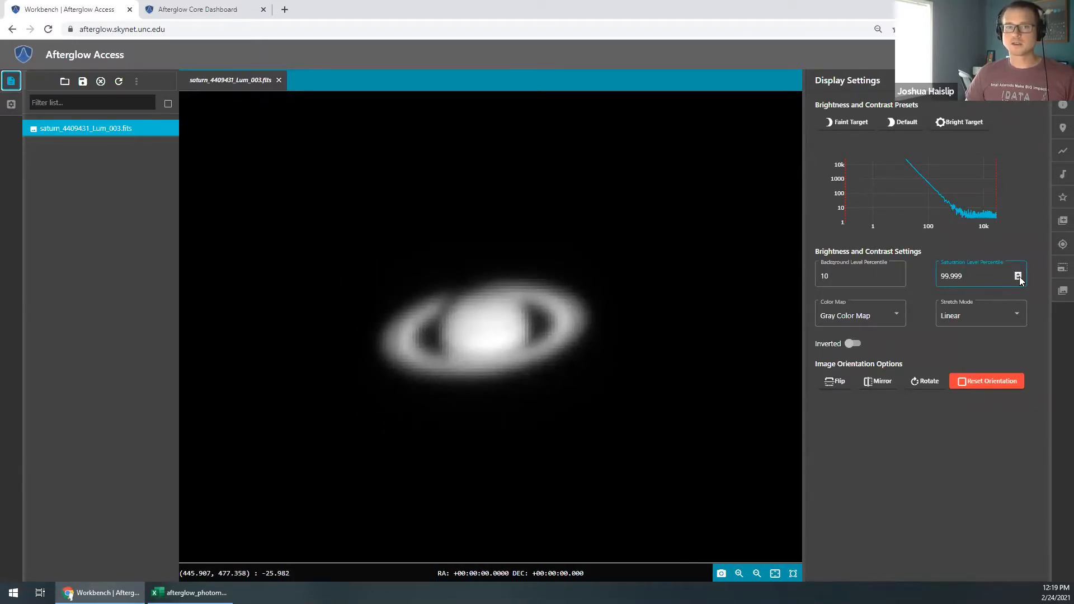
key(BackSpace)
text(36)
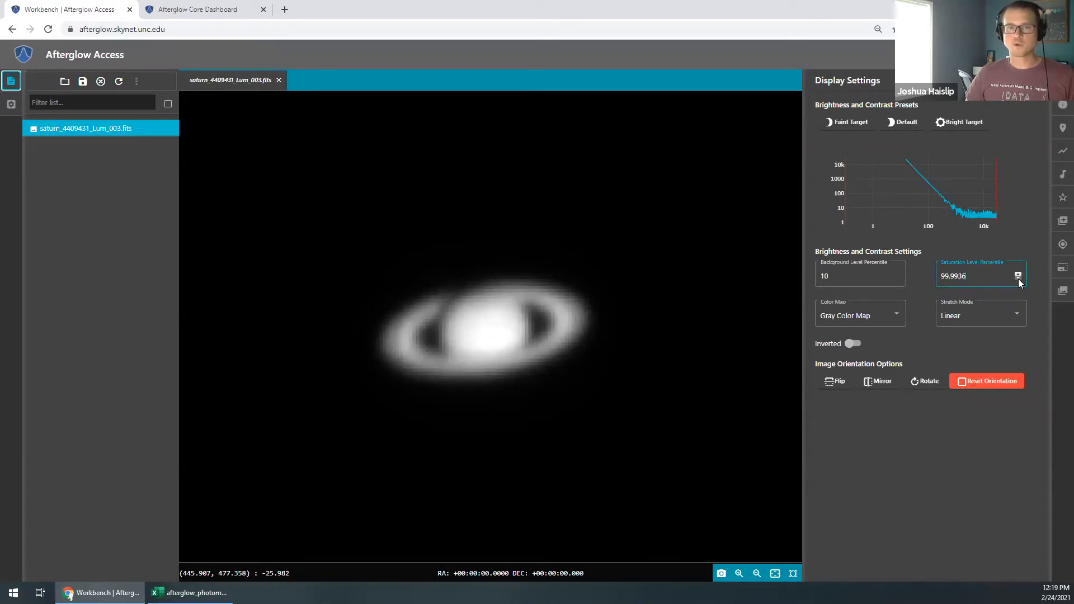
key(BackSpace)
key(BackSpace)
key(BackSpace)
text(316)
key(BackSpace)
key(BackSpace)
key(BackSpace)
key(BackSpace)
text(7472)
key(BackSpace)
key(BackSpace)
key(BackSpace)
text(925)
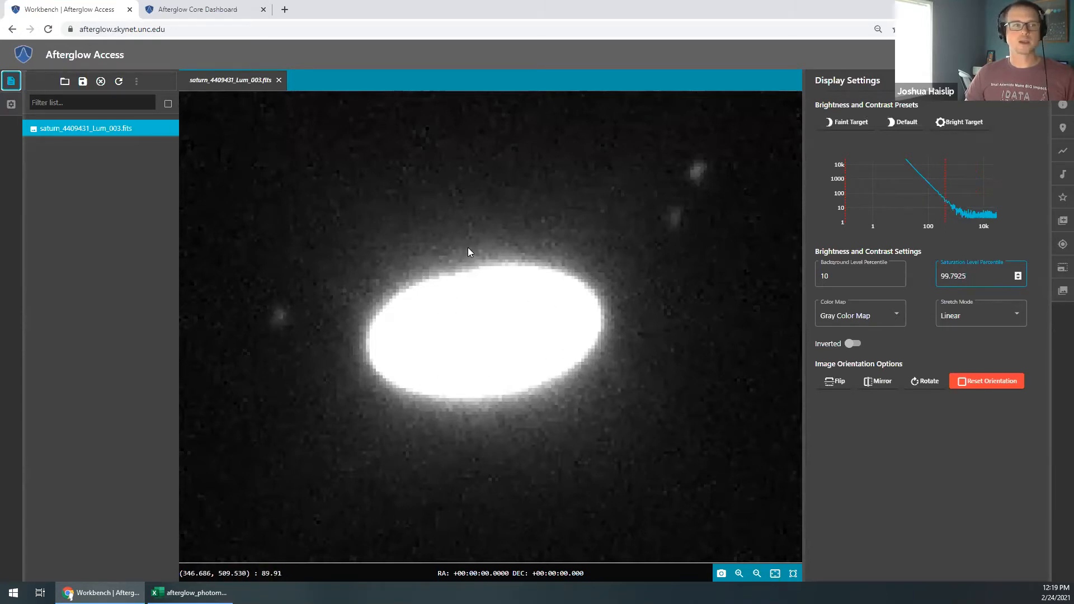
Apply the Rainbow Color Map to the image, keeping Saturn and its nearby stars in view.
scroll(473, 261, down, 2)
drag(473, 261, 513, 292)
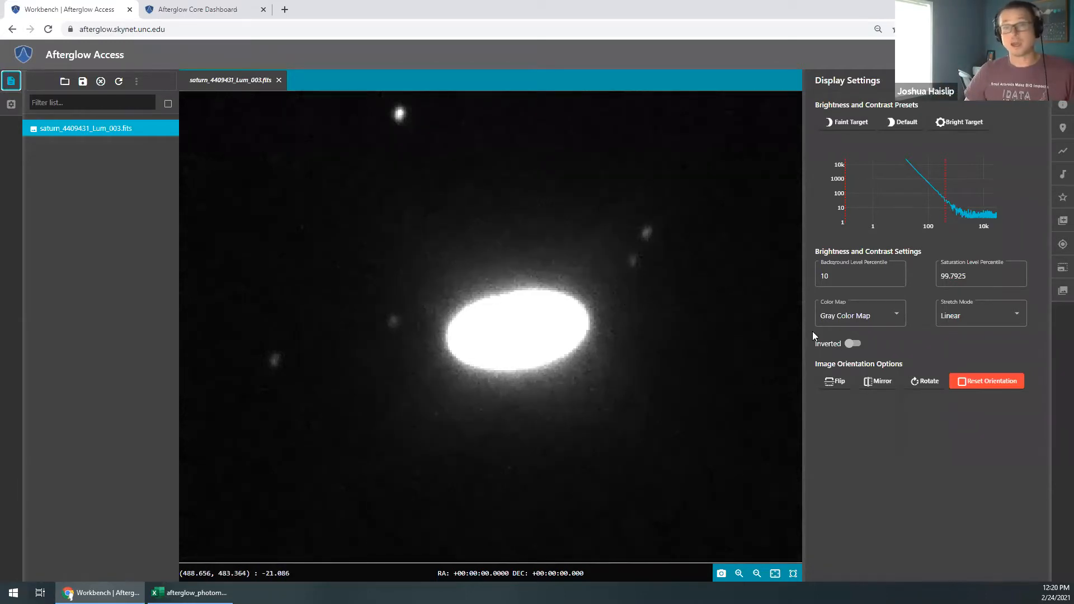
click(855, 317)
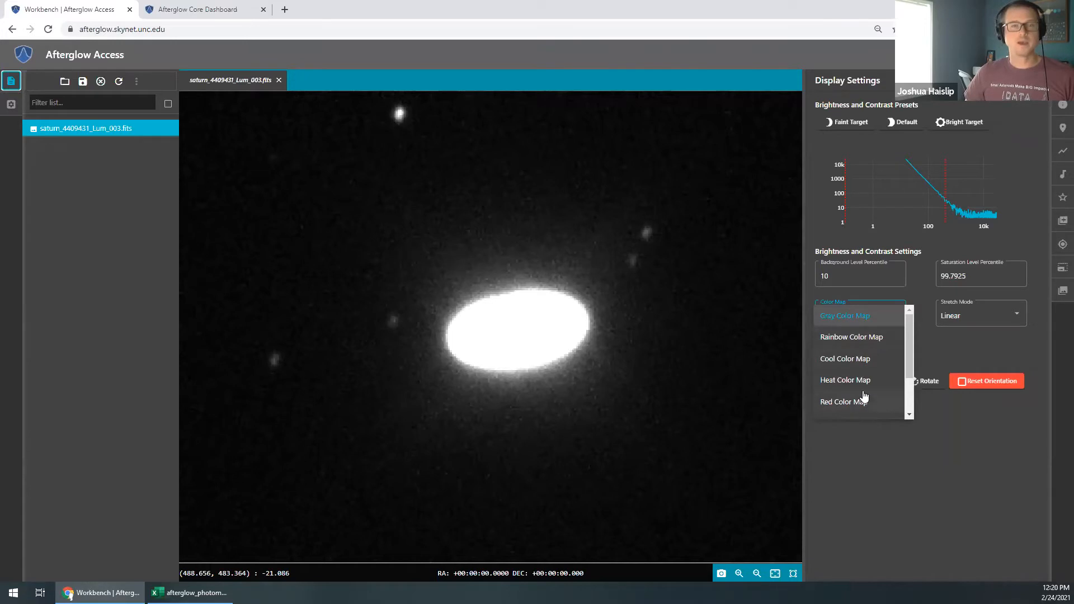
click(859, 339)
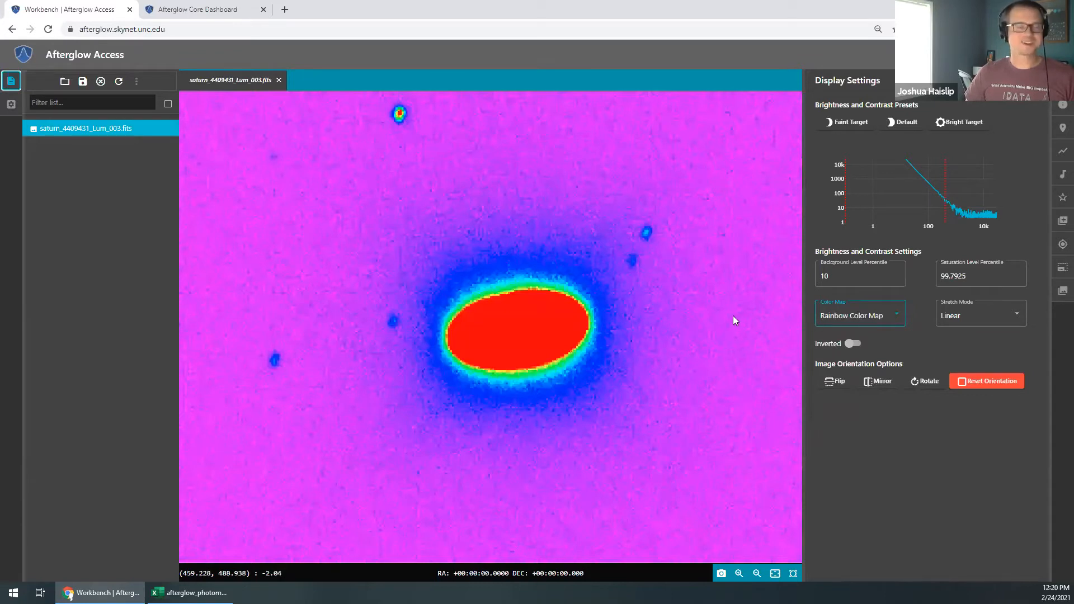
scroll(611, 328, down, 4)
scroll(612, 322, up, 3)
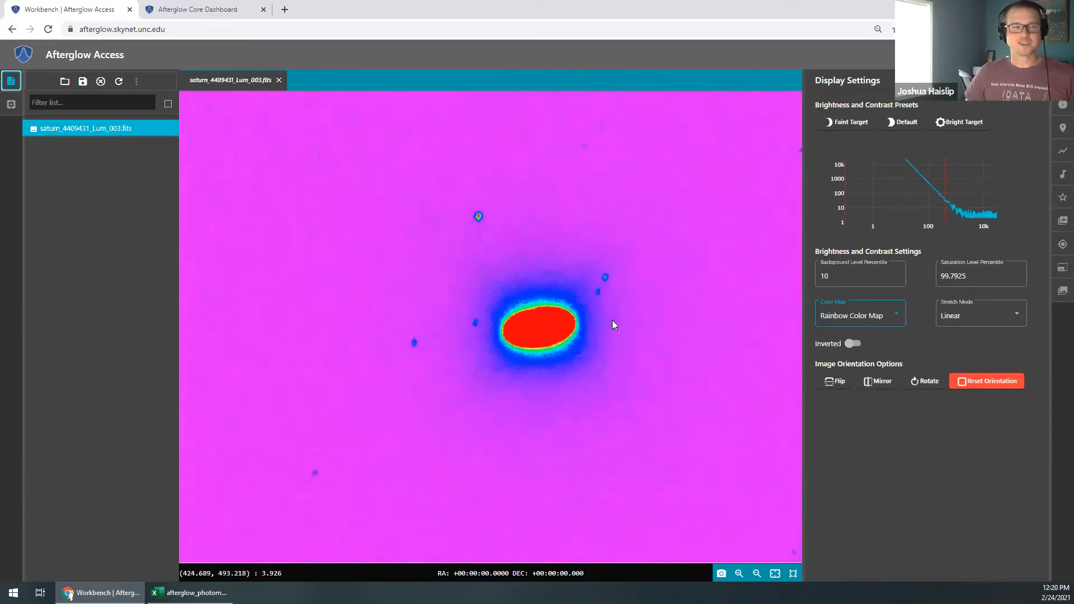
Try the Cool Color Map and the Heat Color Map on the Saturn image.
click(860, 323)
click(859, 337)
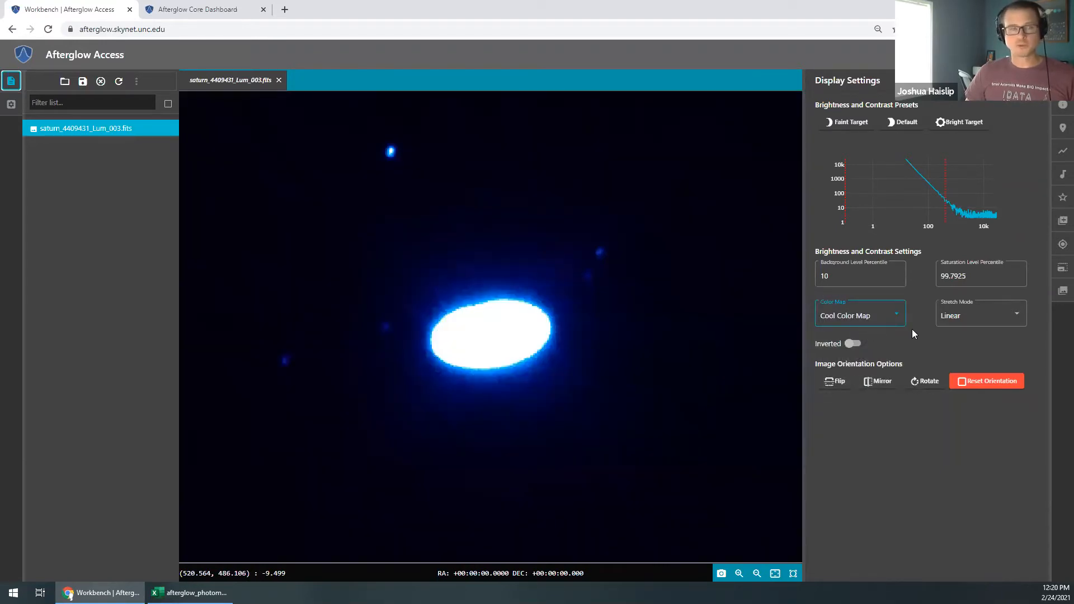
click(905, 322)
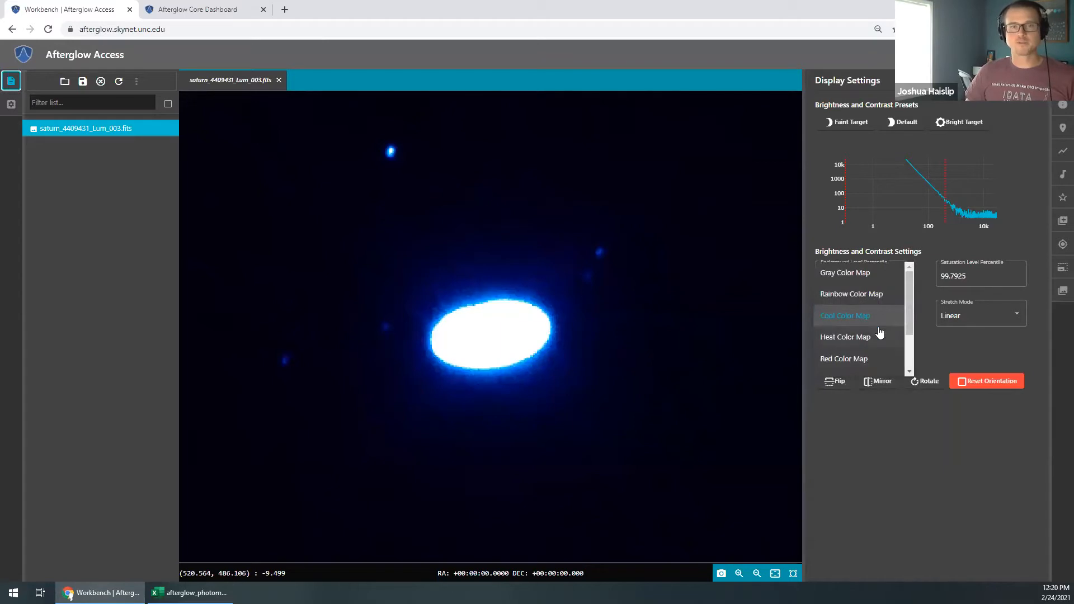
click(879, 334)
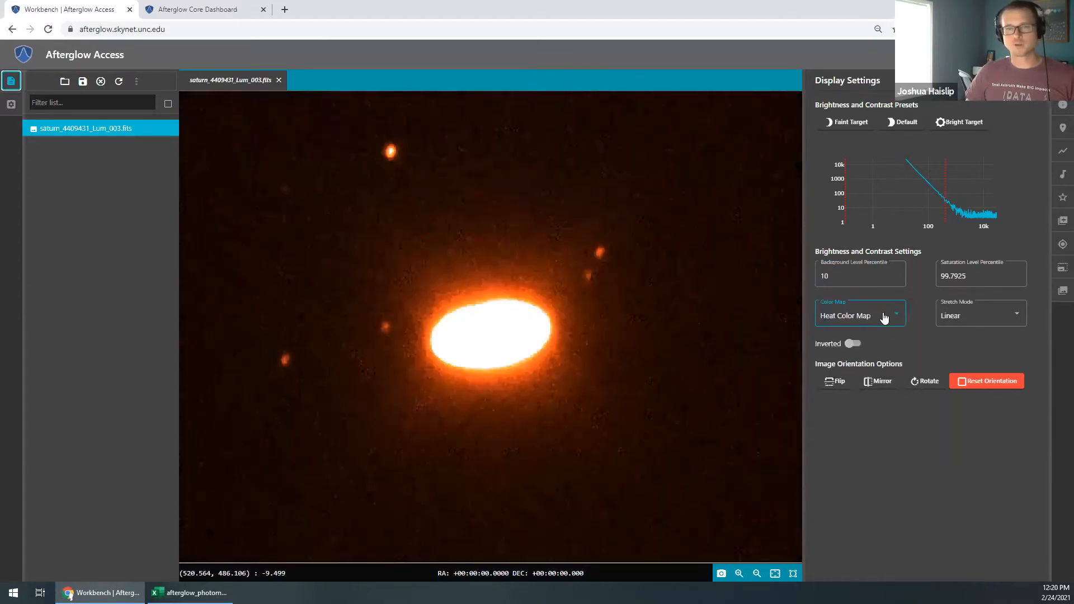
Preview the Saturn image in the Red, Green and Blue color maps in turn.
click(882, 318)
scroll(882, 316, down, 1)
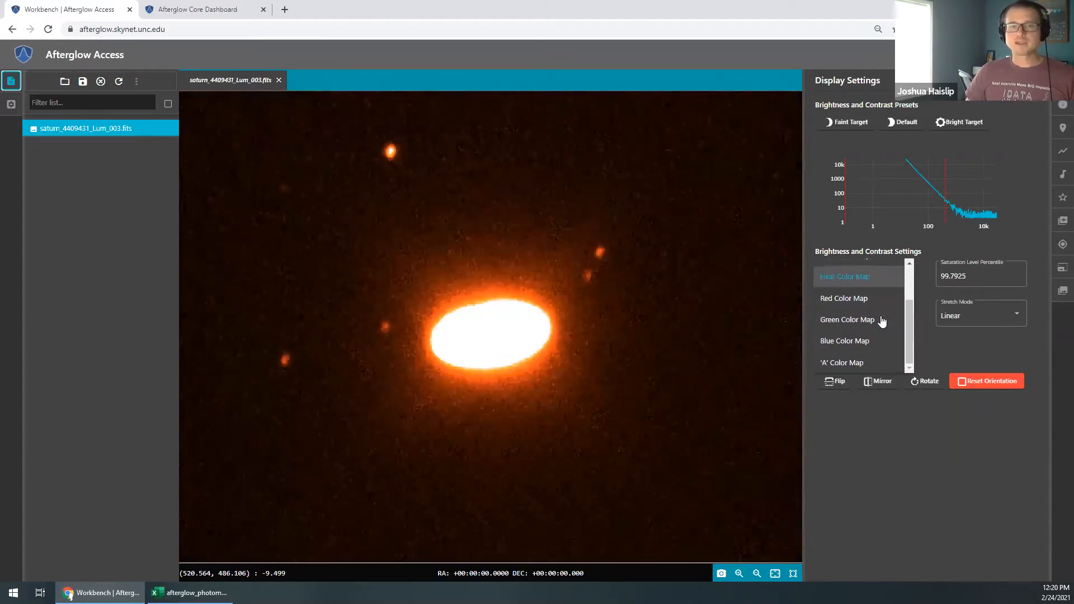
click(855, 301)
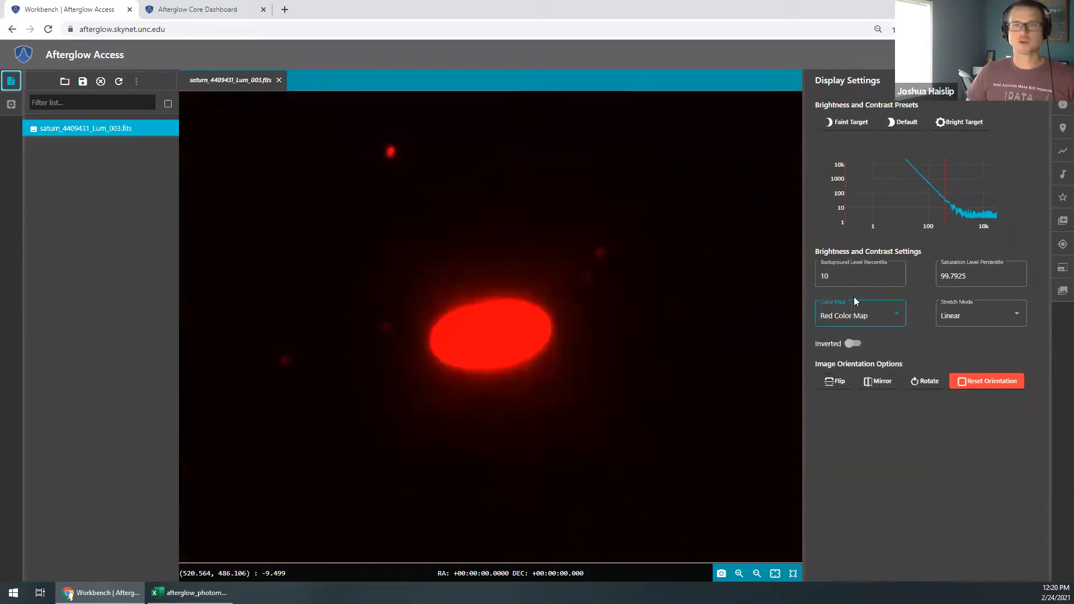
click(866, 318)
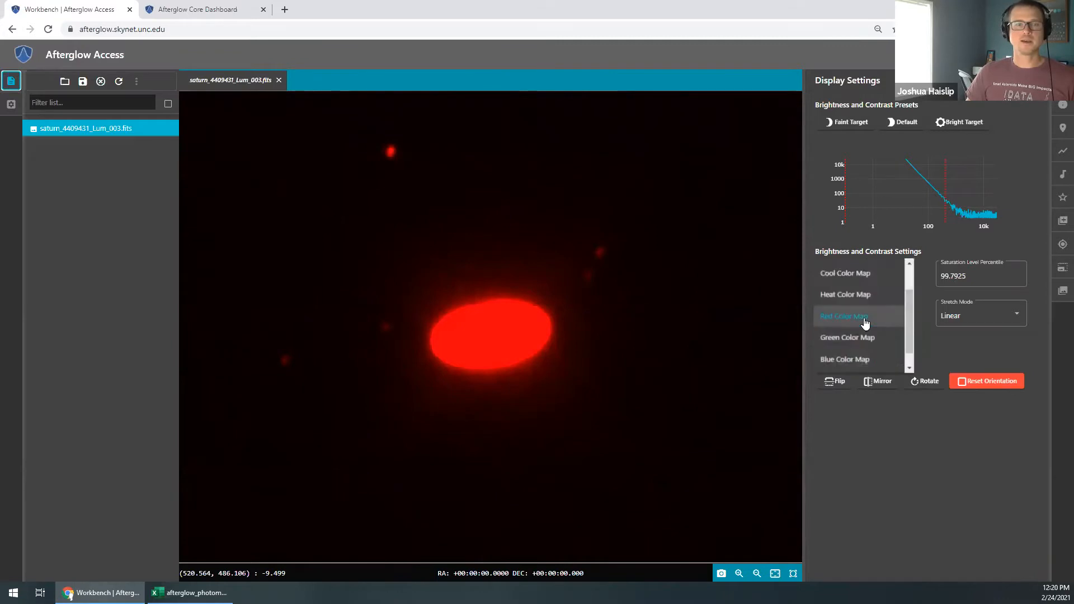
click(866, 340)
click(863, 317)
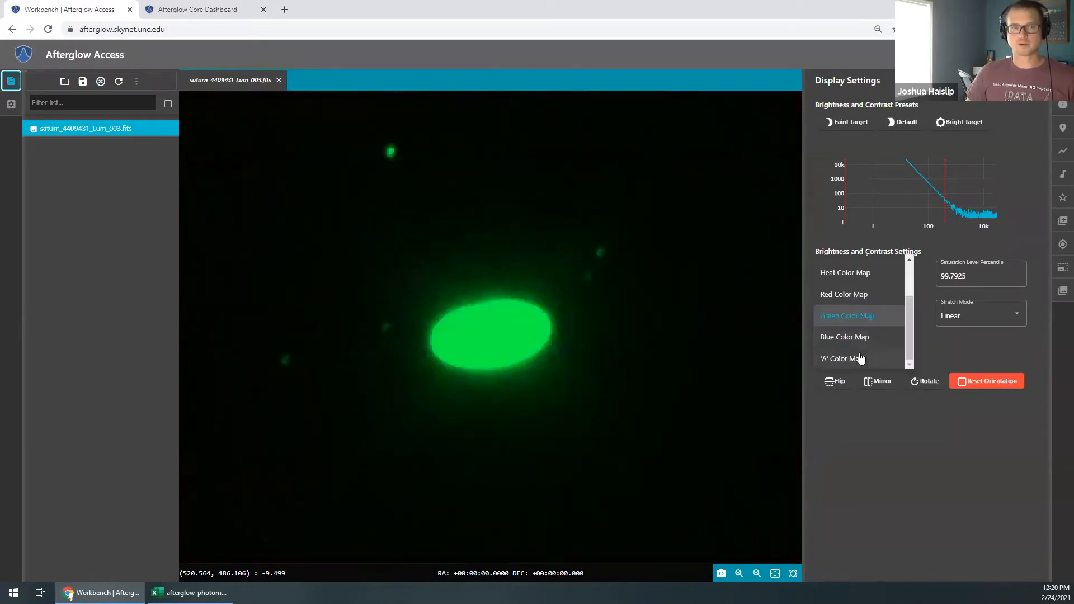
click(857, 338)
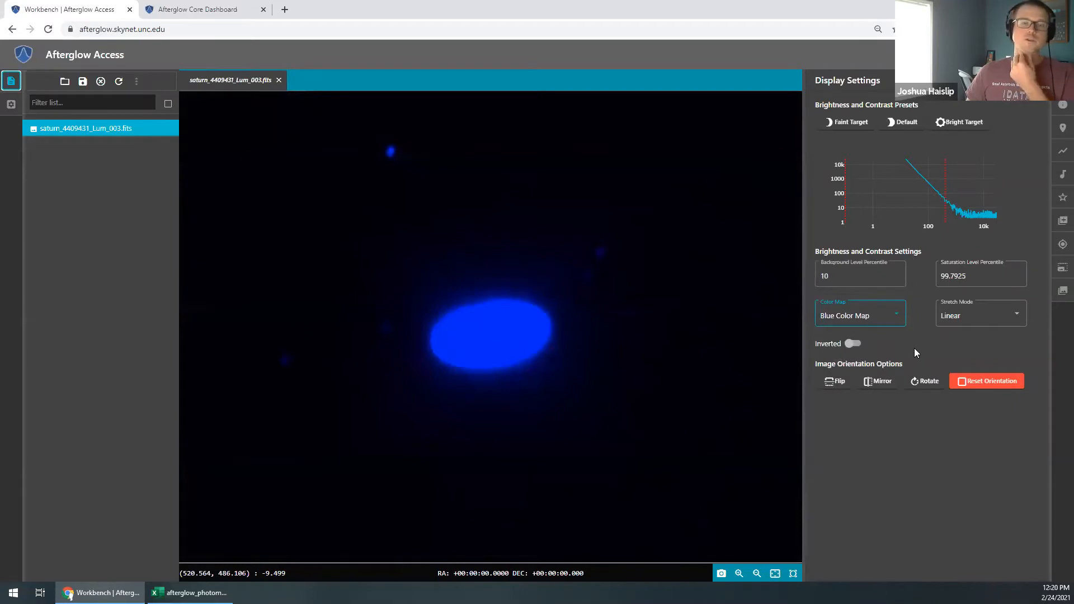
Set the image's stretch mode to Hyperbolic Arcsine.
click(954, 323)
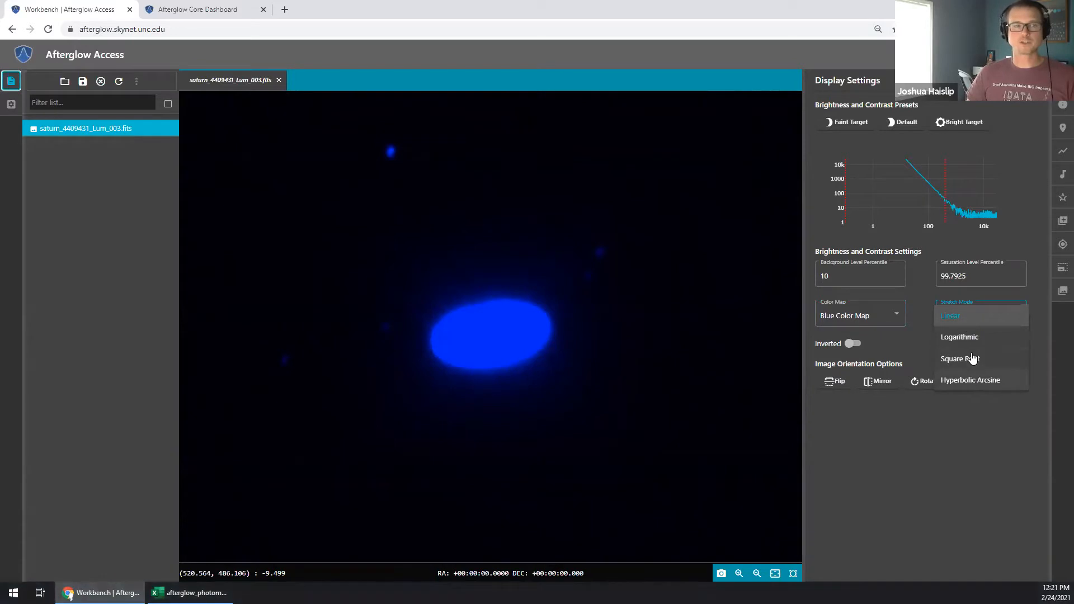
click(904, 352)
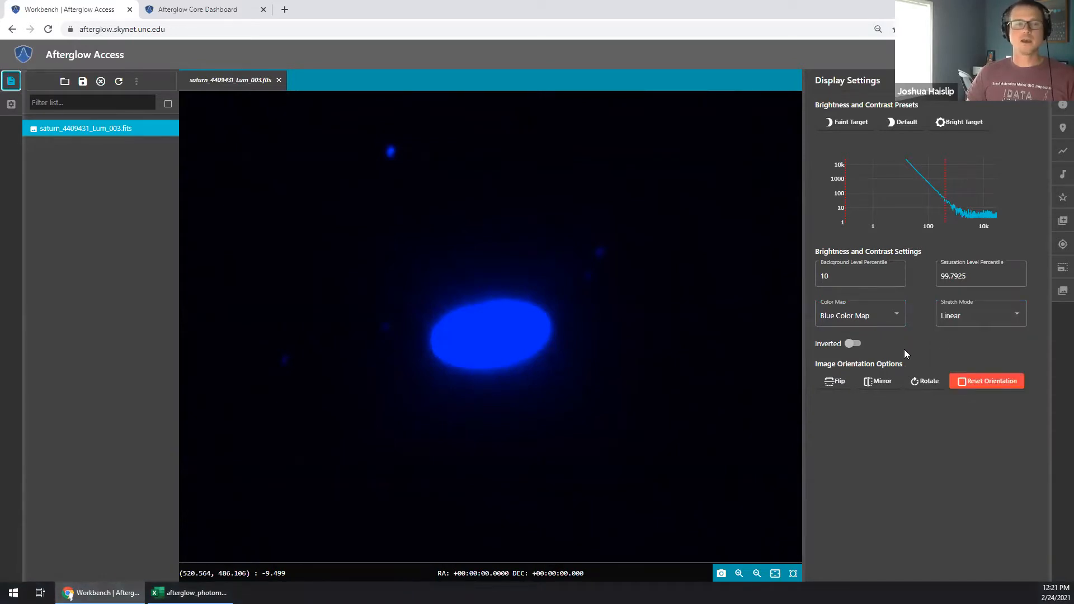
click(962, 320)
click(966, 380)
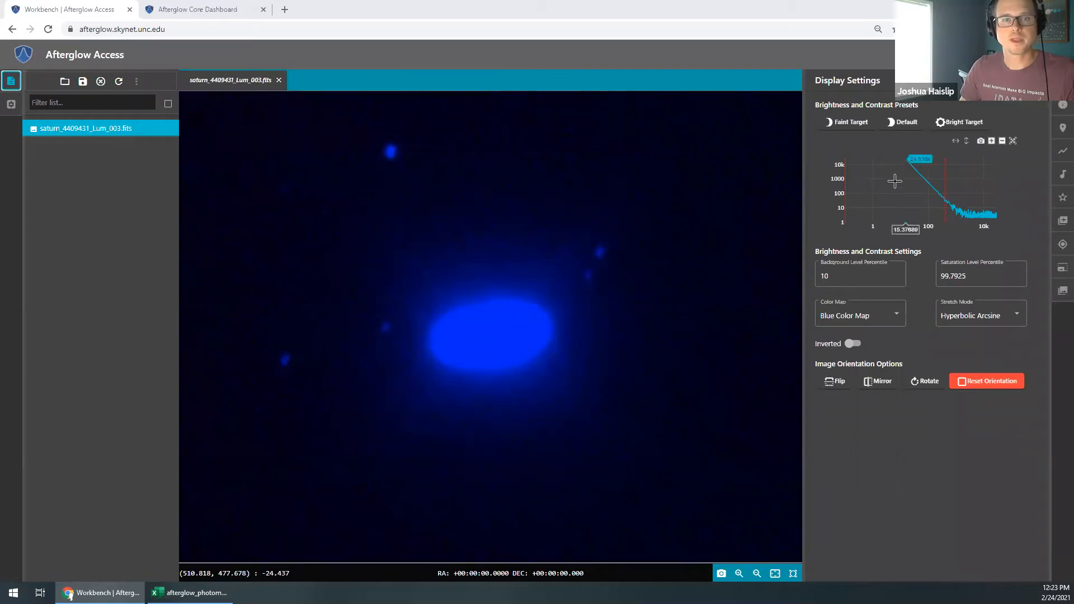
Restore the Gray Color Map and display the image inverted.
click(852, 344)
click(851, 344)
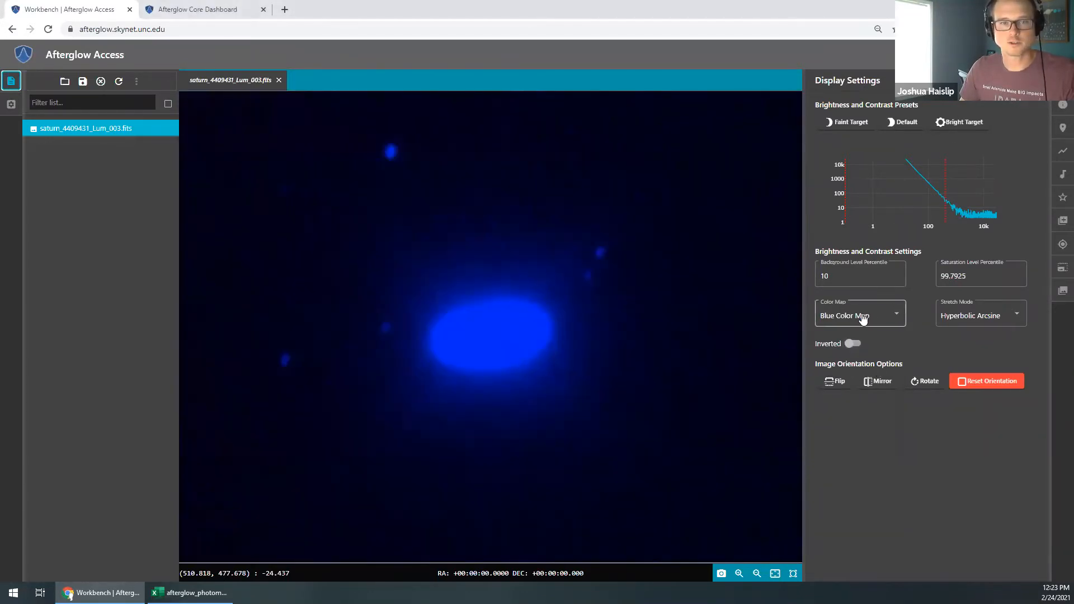
click(851, 314)
scroll(844, 271, up, 3)
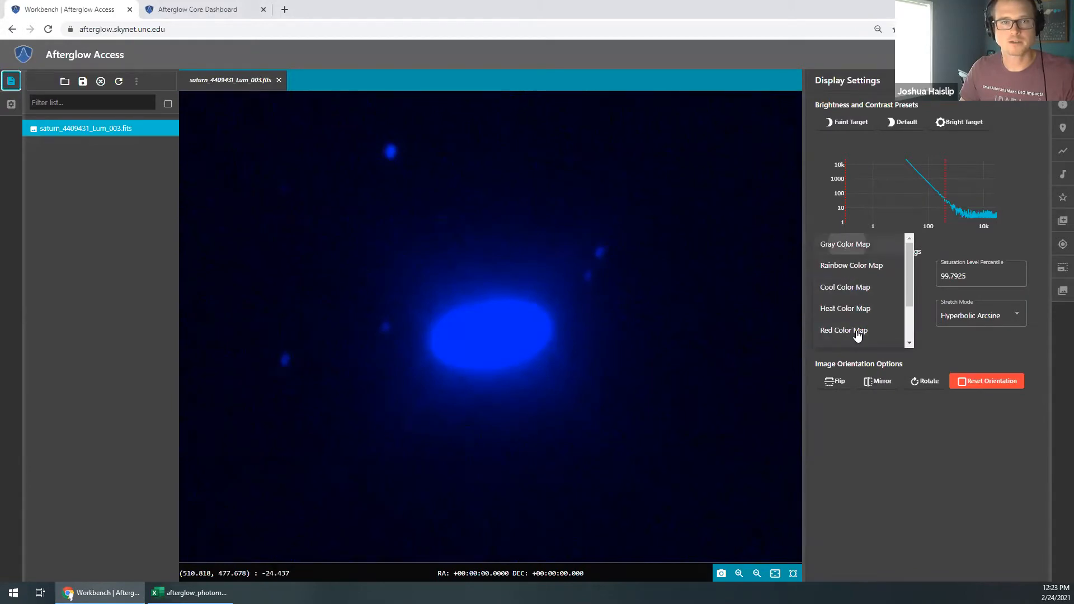
click(845, 242)
click(851, 344)
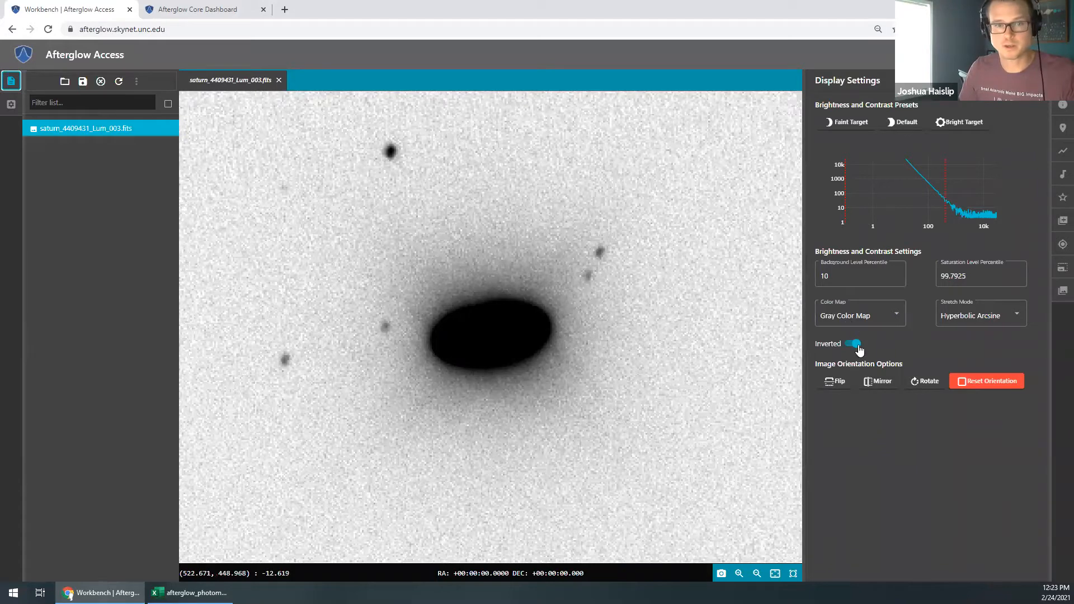
Flip the image and flip it back, then mirror it and undo the mirroring with a second mirror.
click(839, 382)
click(826, 383)
click(873, 385)
click(873, 385)
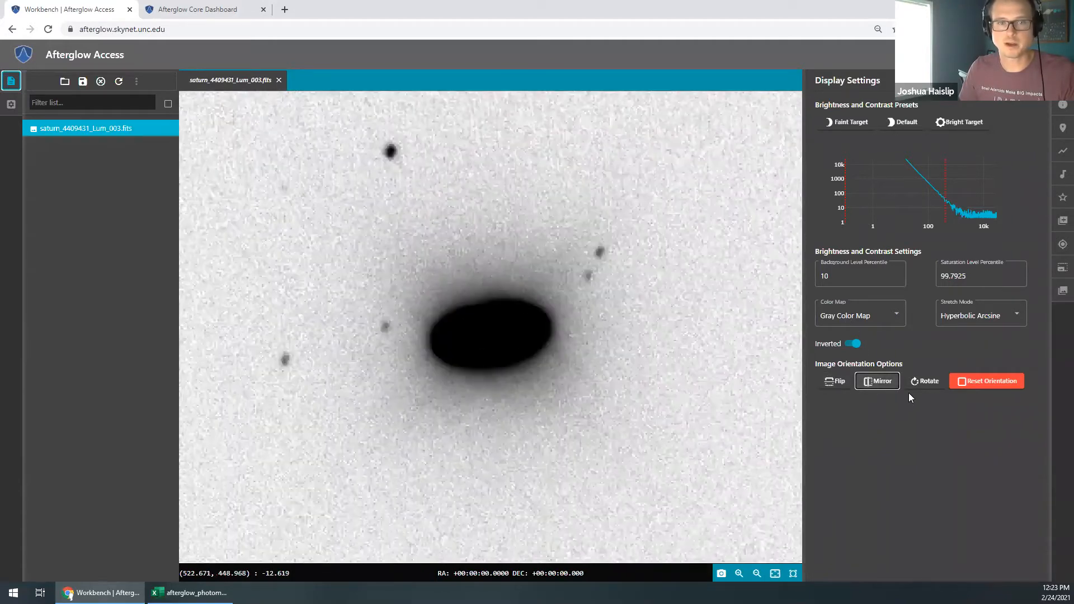
Rotate the image through four quarter turns back to its original orientation.
click(914, 386)
click(915, 386)
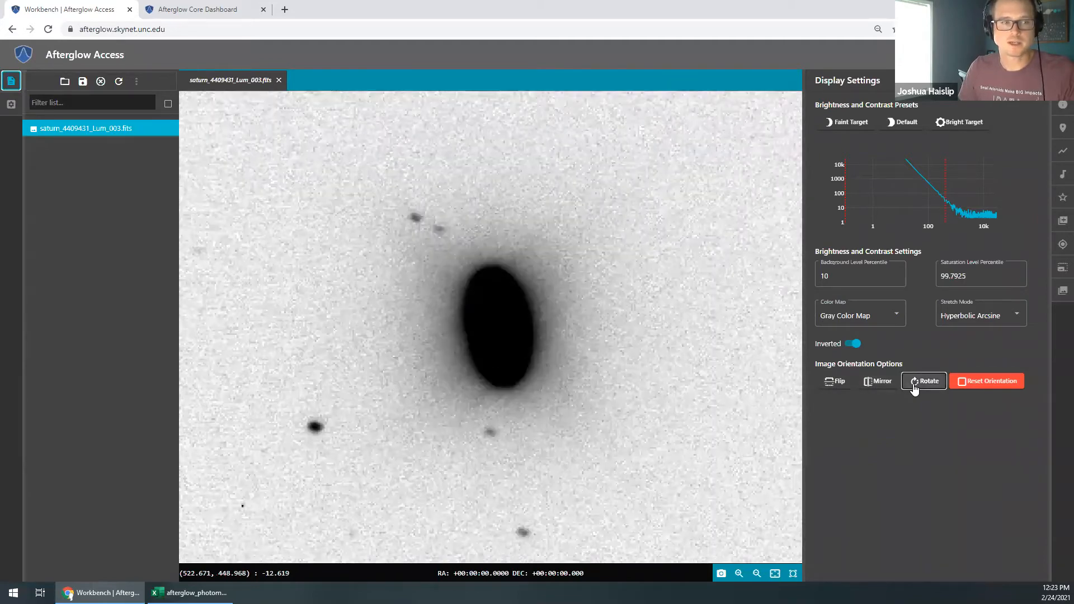
click(915, 386)
click(928, 385)
Bring the whole image into view and examine its file info, including size, field of view, observation times, telescope, filter and exposure.
scroll(479, 359, down, 3)
drag(479, 359, 566, 333)
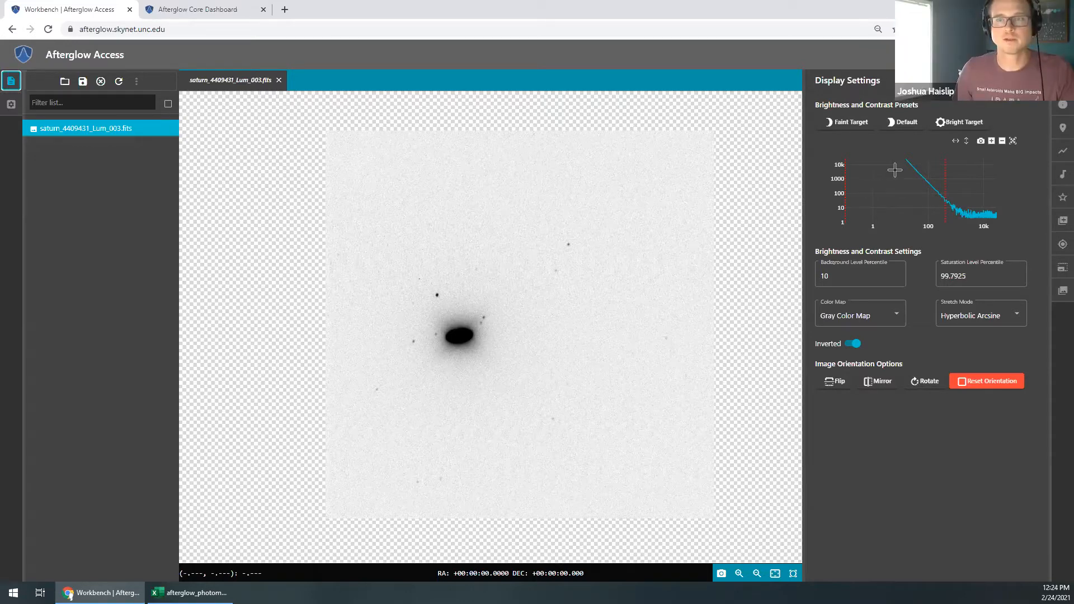
click(1061, 107)
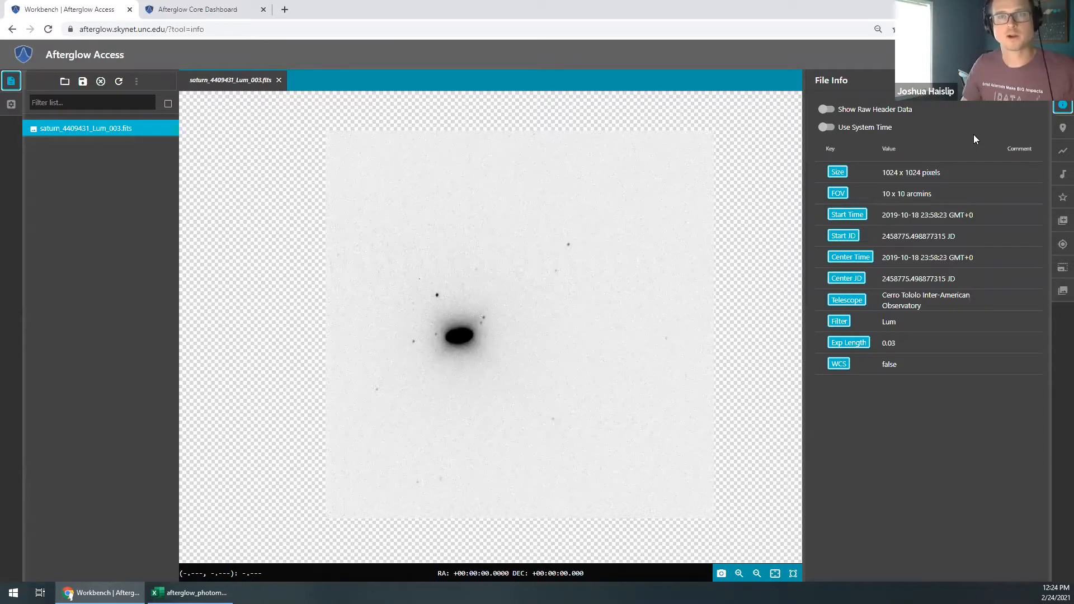
click(1063, 82)
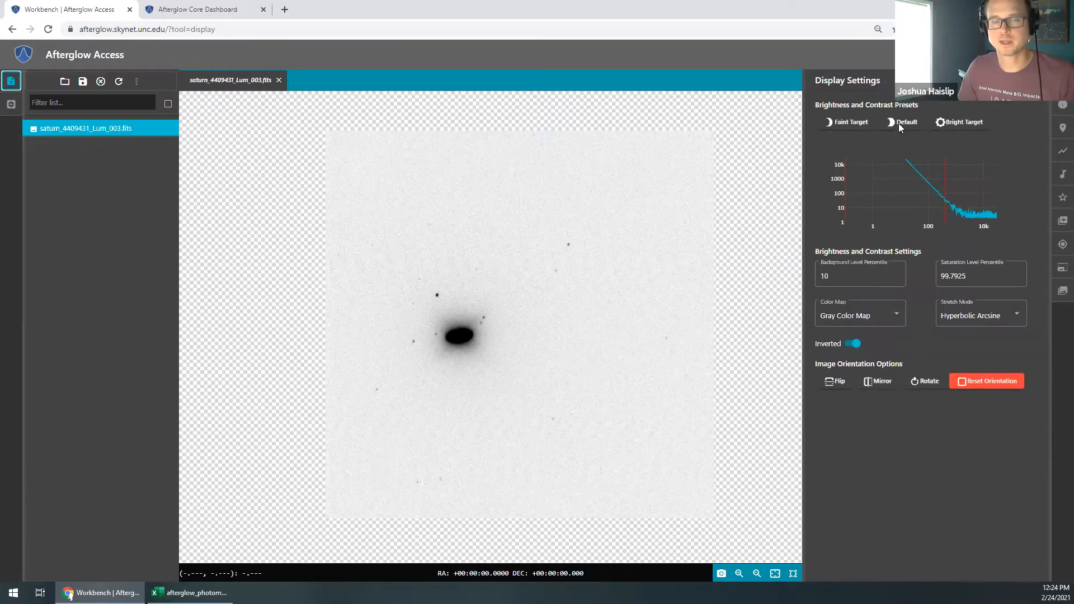
click(1061, 107)
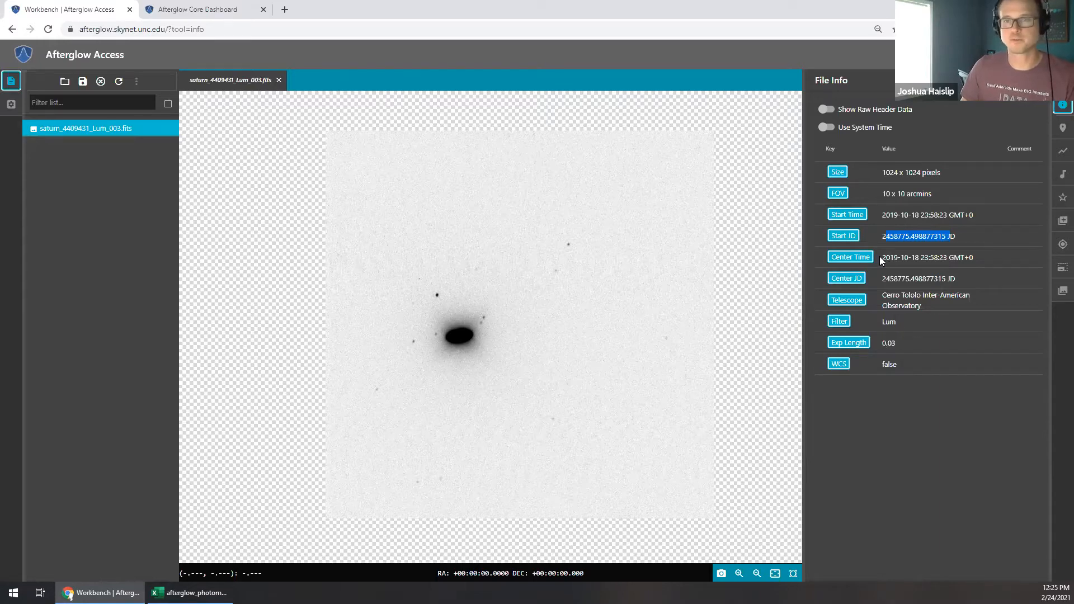
Show the raw header data, read through all its entries, and return to the summarized file info.
click(825, 112)
scroll(867, 187, down, 15)
scroll(867, 185, down, 6)
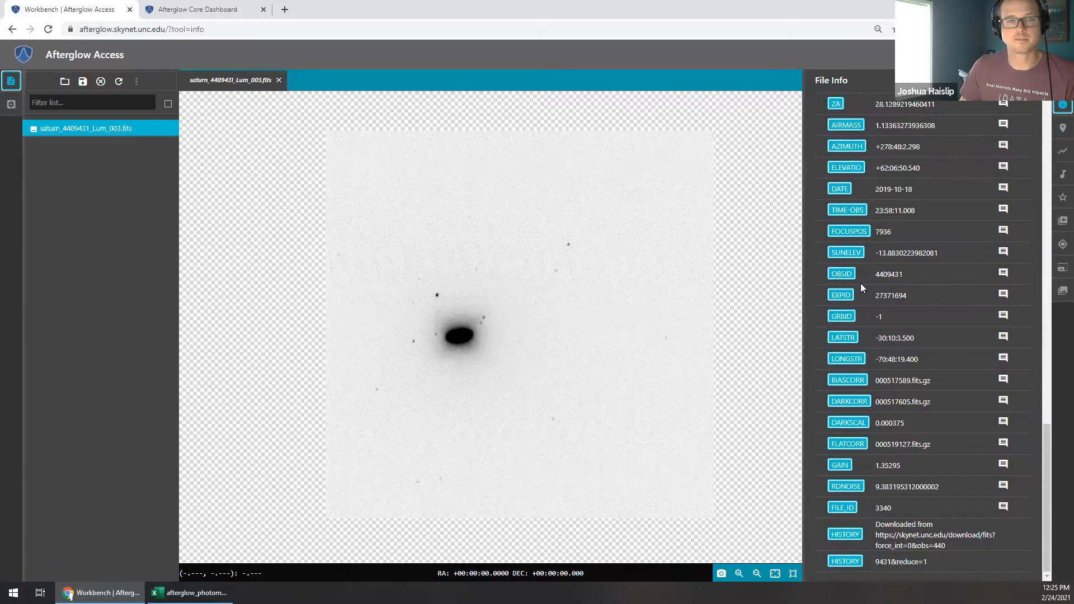
scroll(896, 319, up, 6)
scroll(896, 322, up, 10)
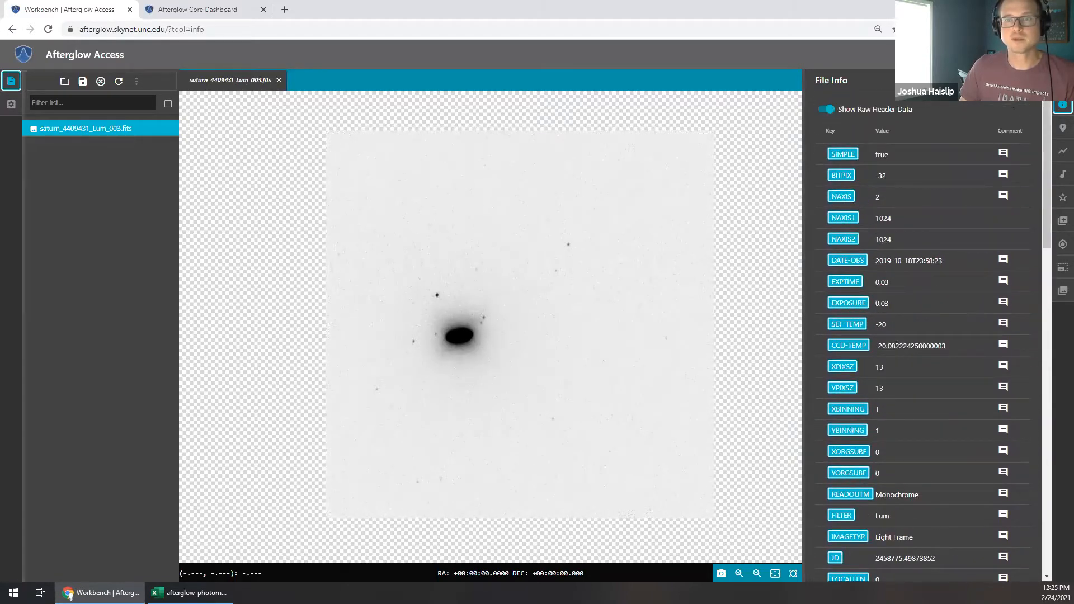
click(826, 109)
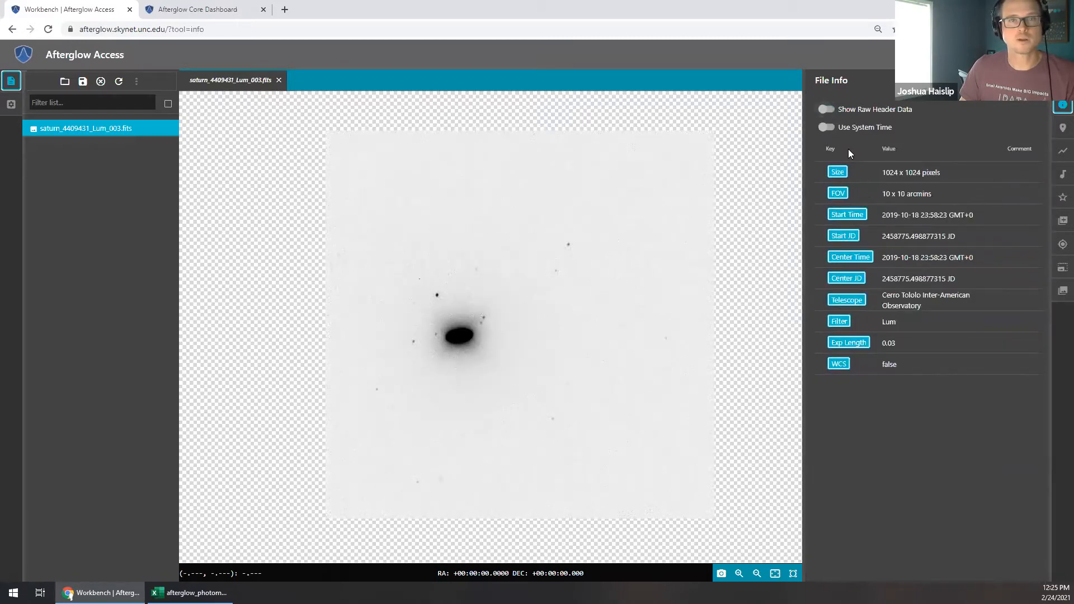
Compare the start and center times in system time and GMT, leaving system time off.
click(827, 127)
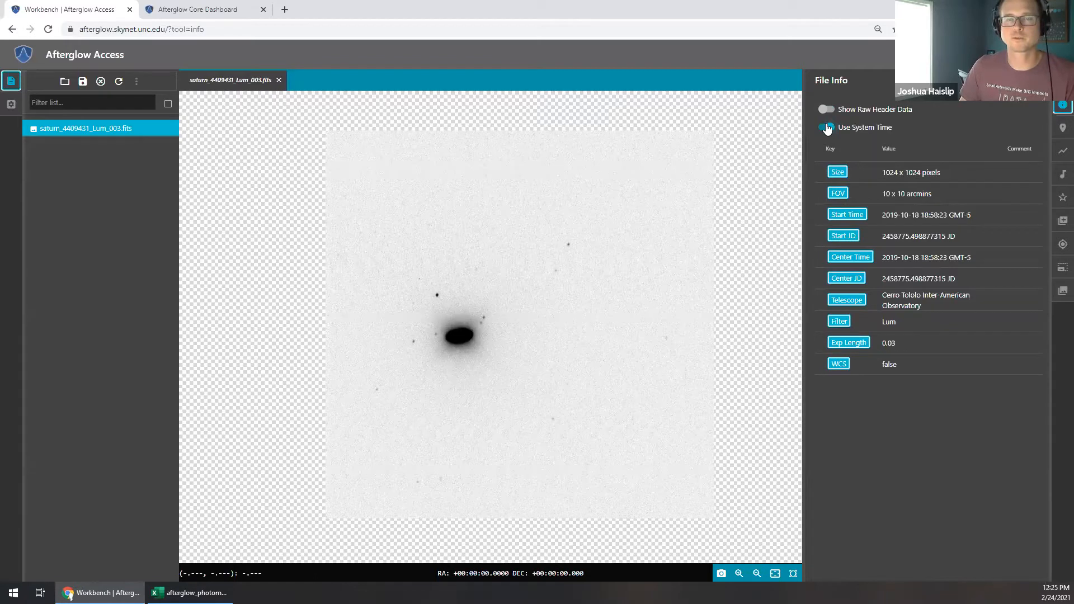
click(829, 128)
click(830, 129)
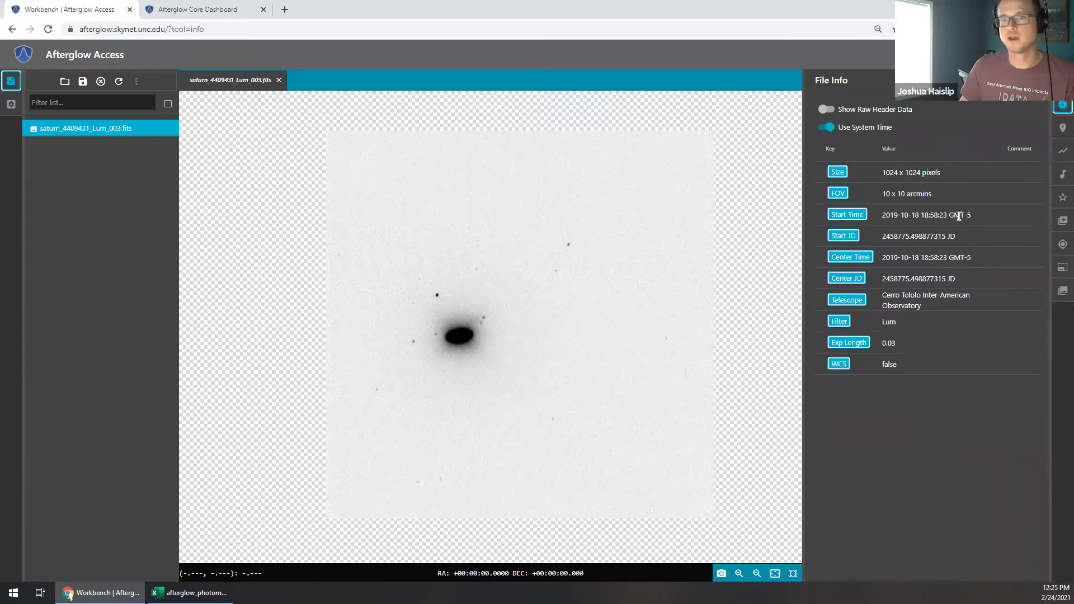
click(828, 129)
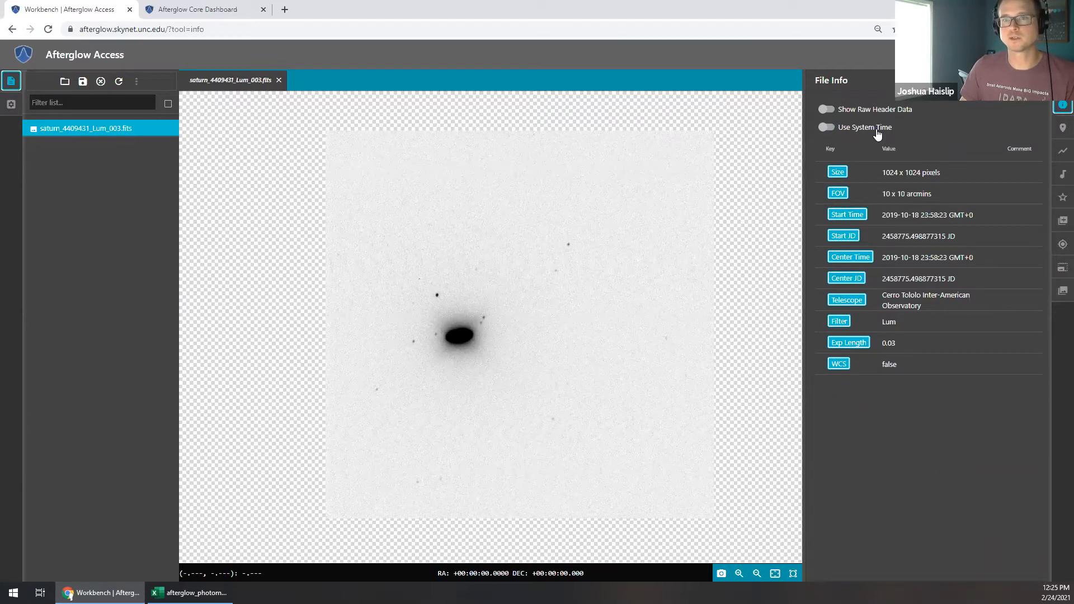
Place a custom marker on the bright moon above Saturn without labeling it, and leave the marker deselected.
click(1059, 131)
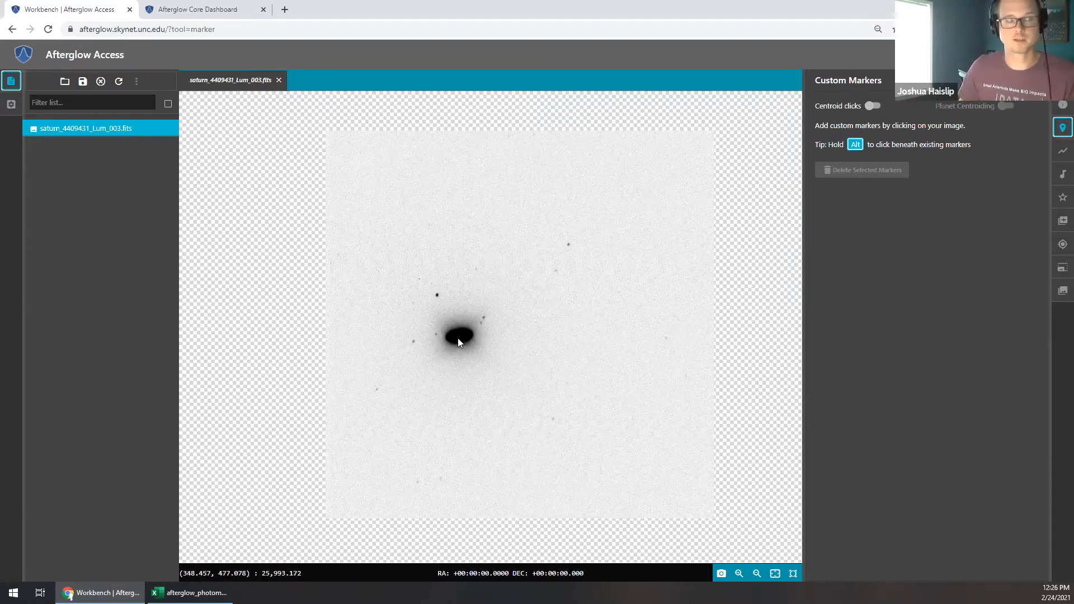
scroll(434, 340, up, 5)
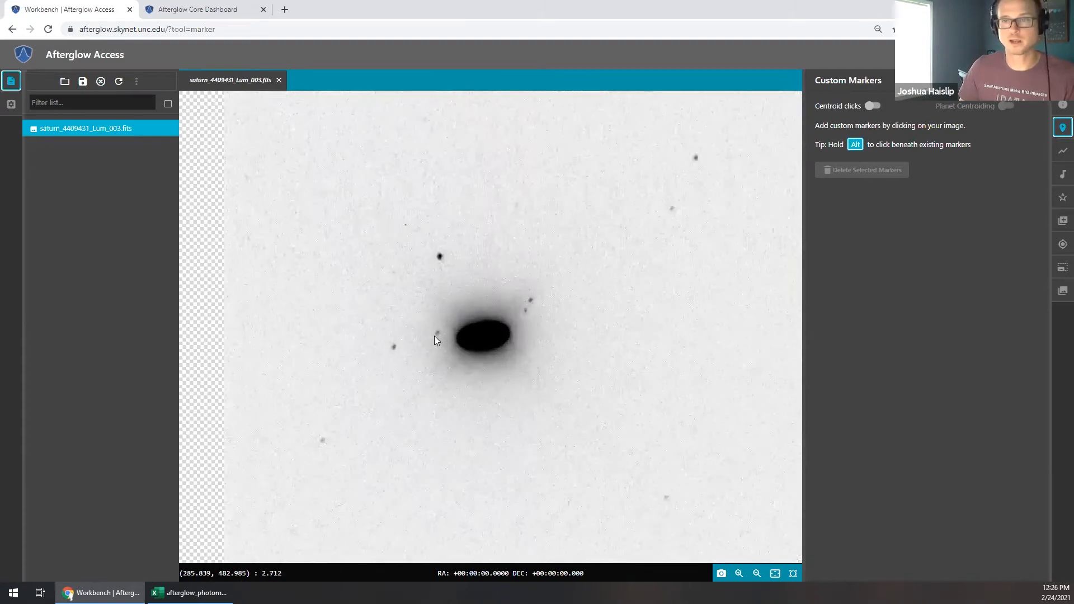
scroll(434, 336, up, 3)
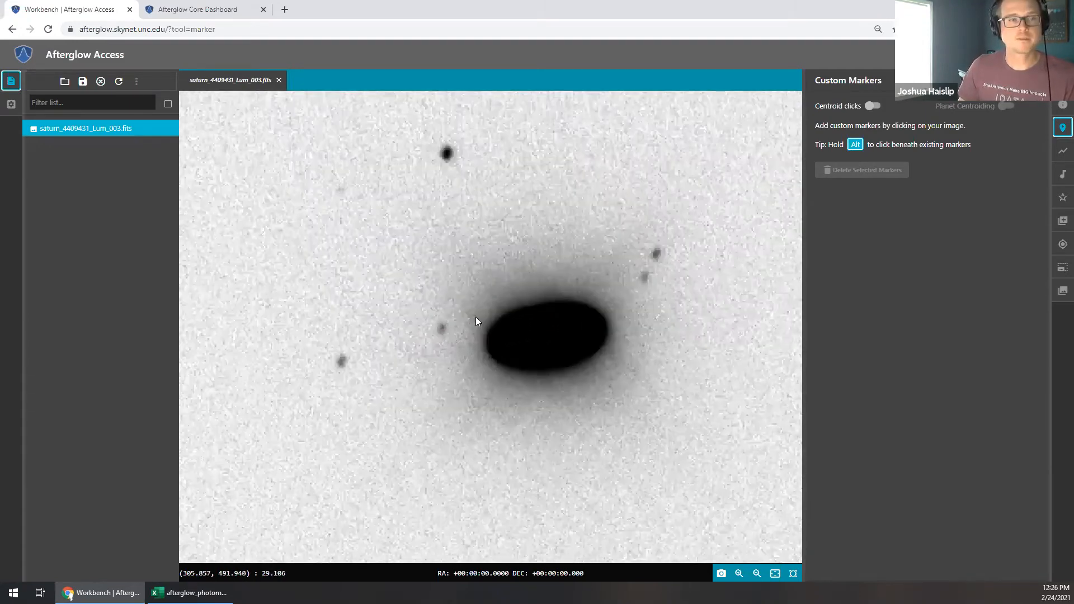
drag(488, 303, 490, 319)
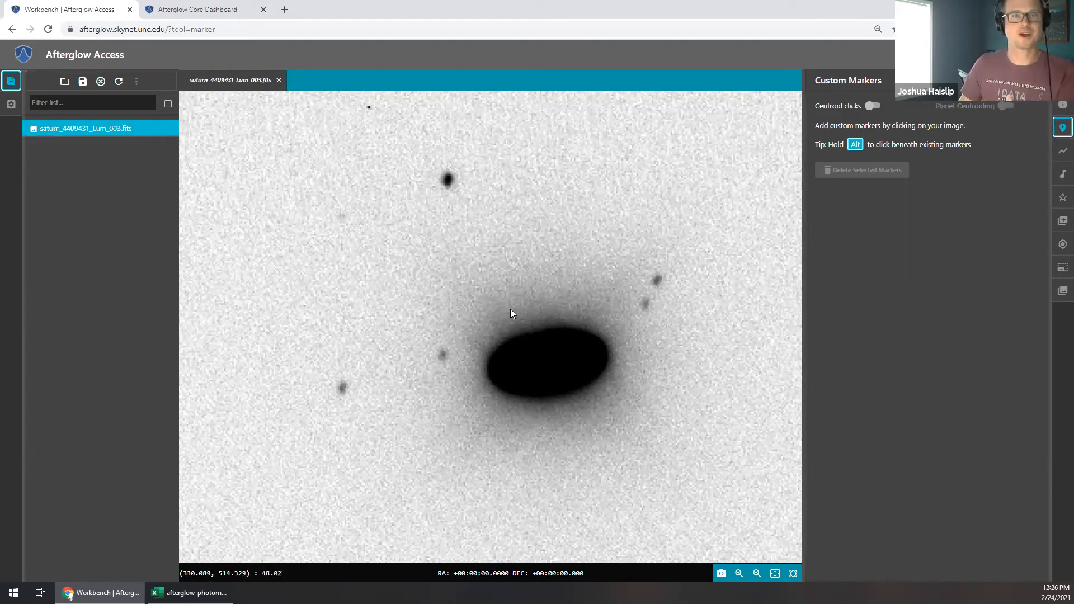
click(452, 184)
click(841, 203)
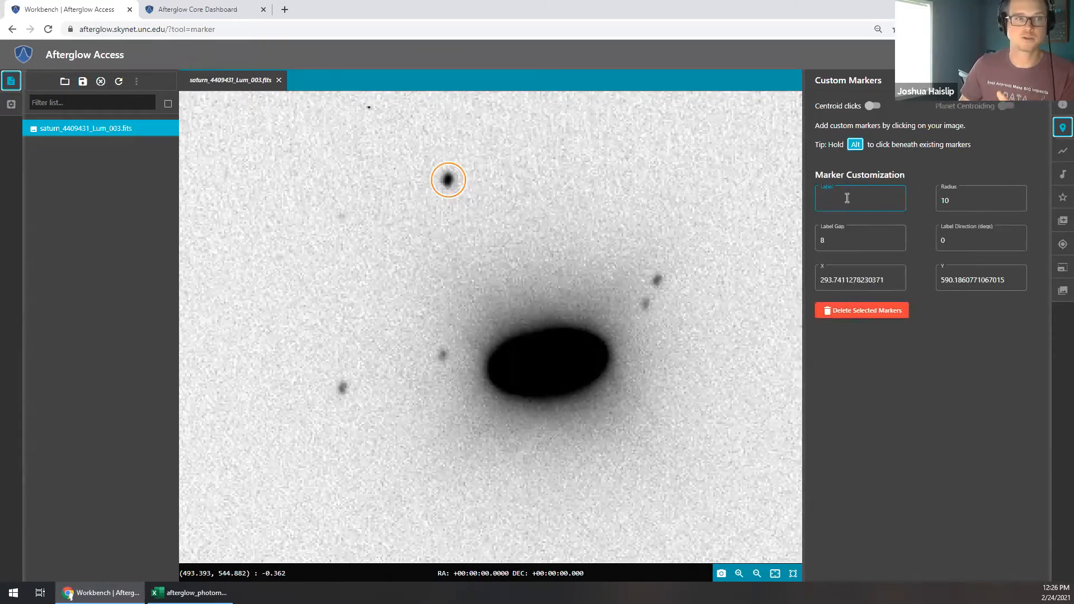
click(650, 242)
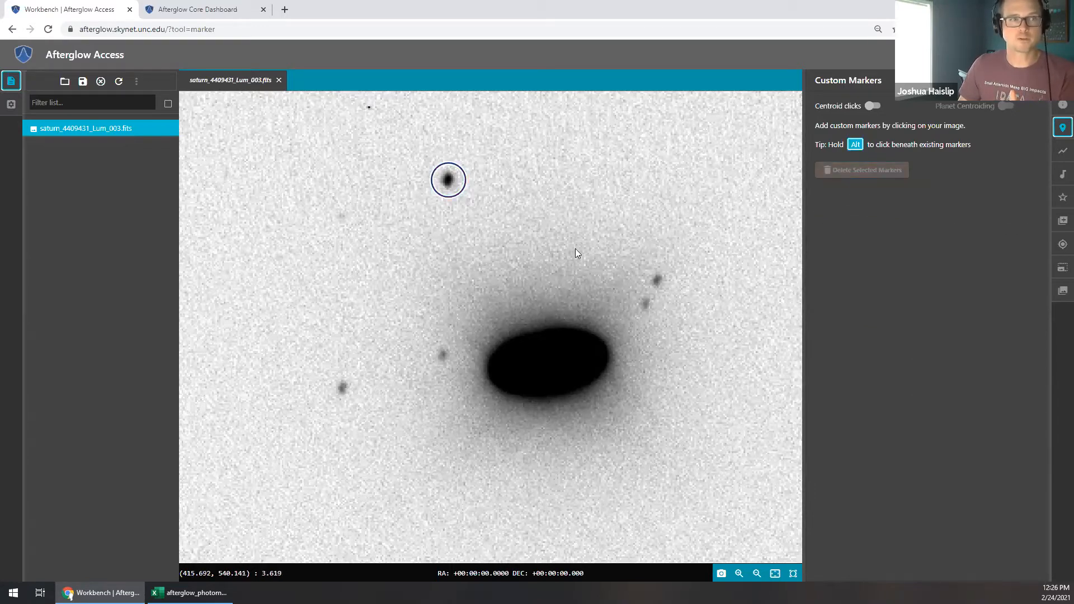
Mark the brighter moon at Saturn's upper right, label it mimas, and set its radius to 9 and label direction to 105 degrees.
click(658, 279)
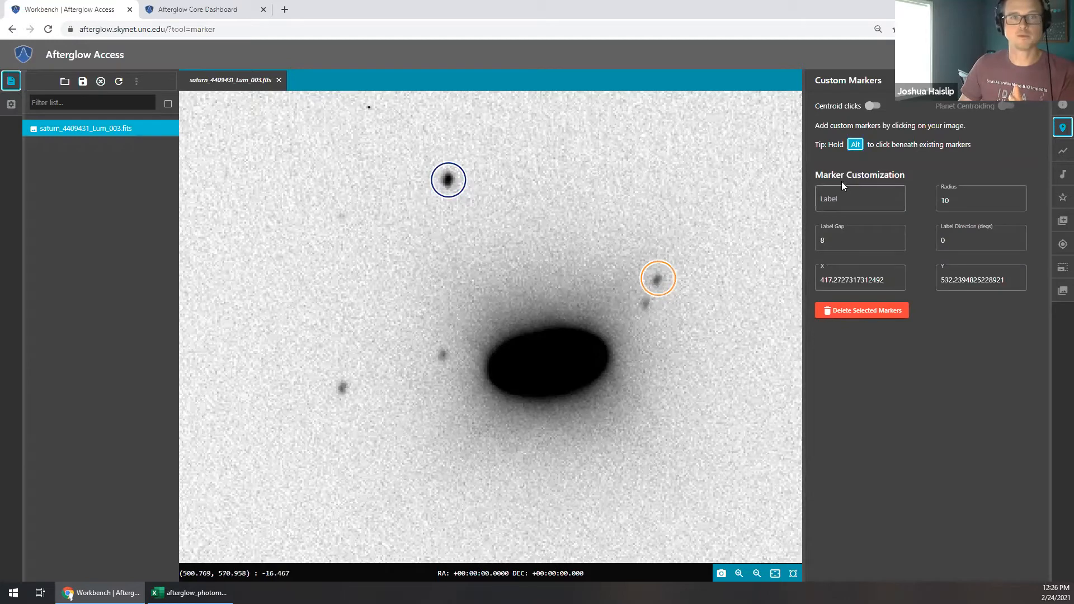
click(844, 208)
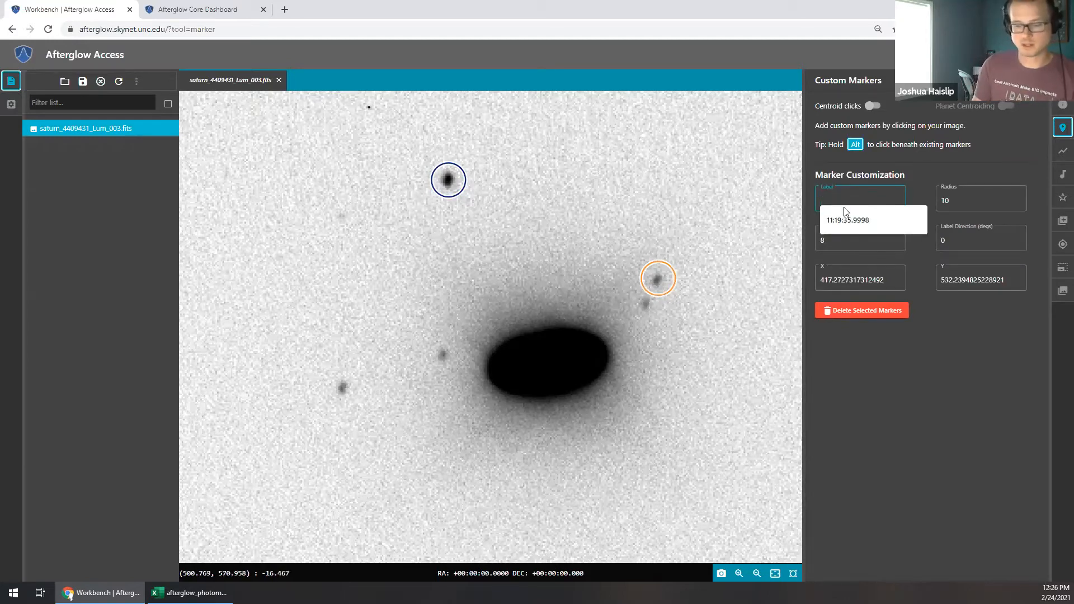
text(mimas)
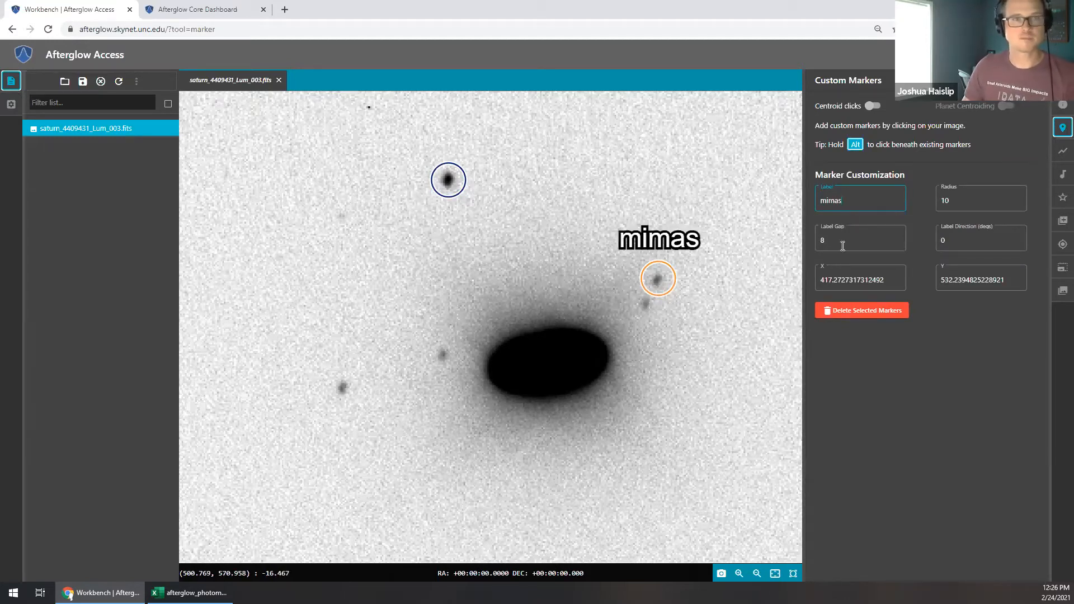
click(979, 200)
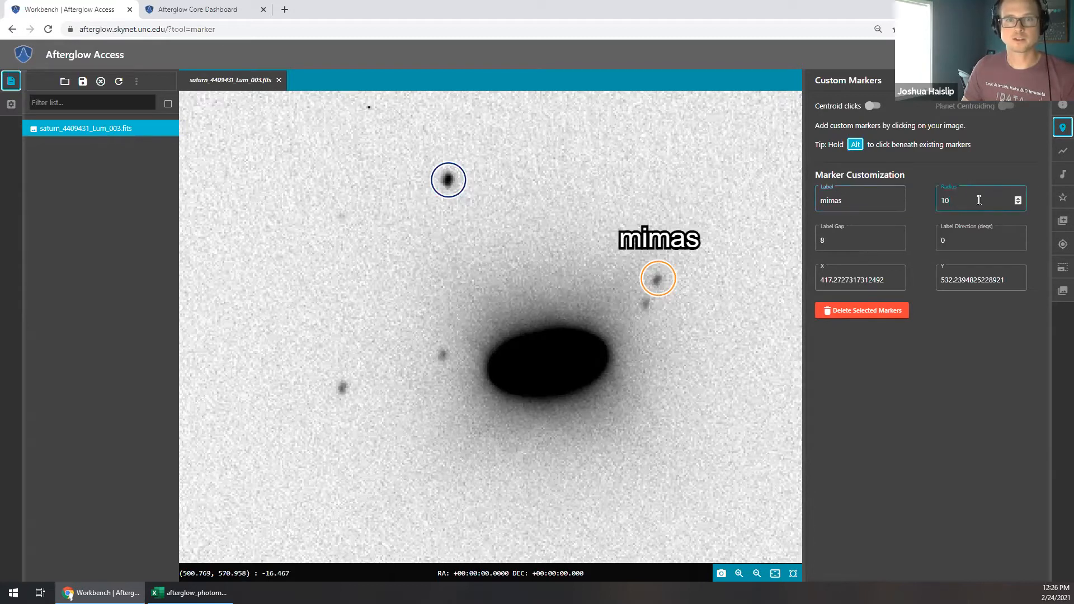
click(1018, 202)
click(1018, 200)
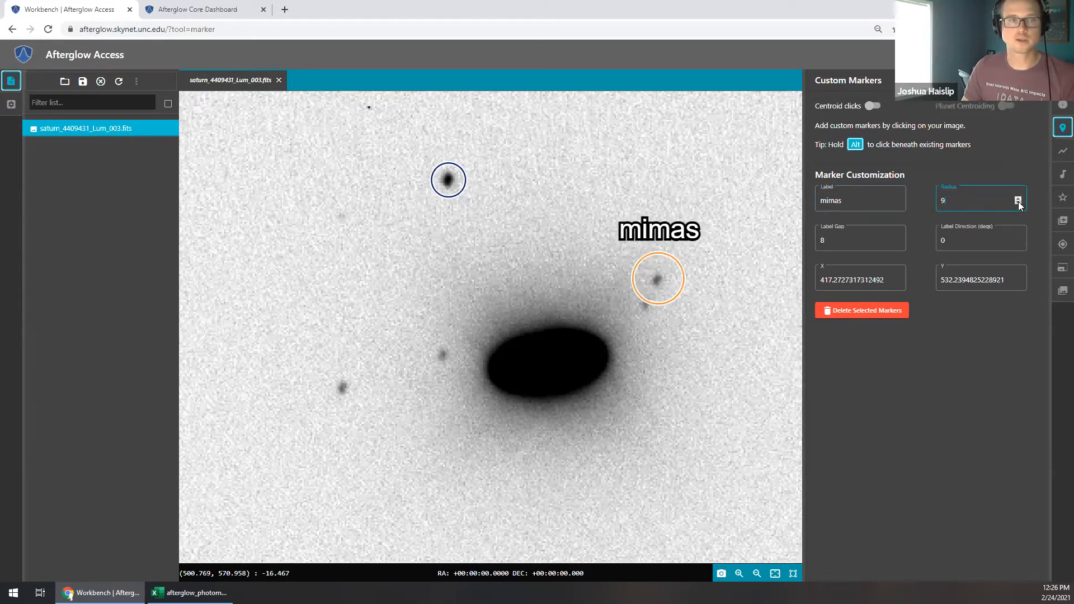
click(985, 238)
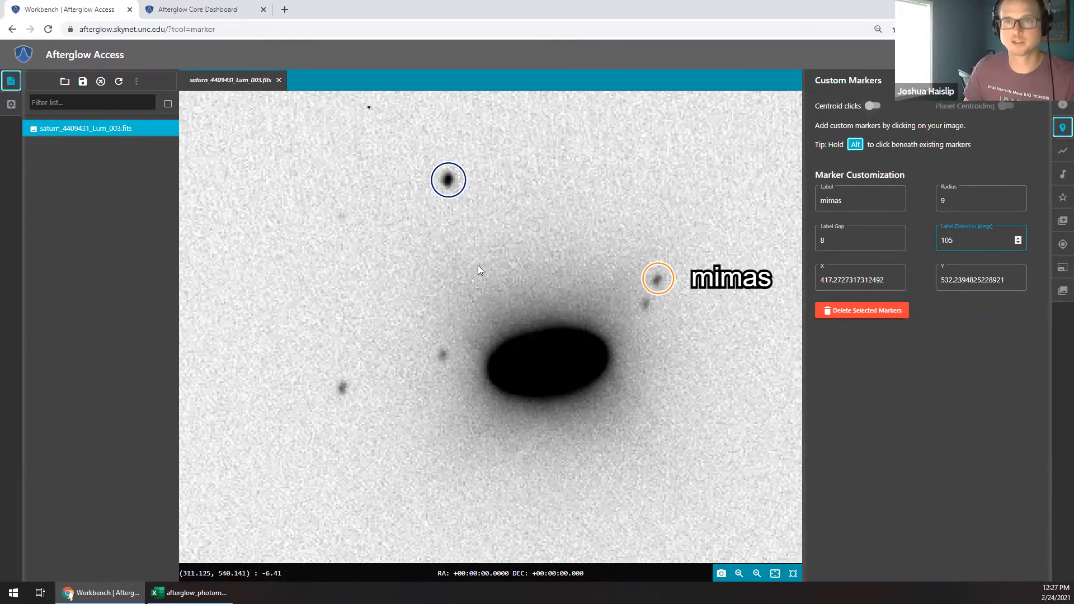
Enable centroid clicks for custom markers and place a marker on the outer moon to the left of Saturn.
click(870, 106)
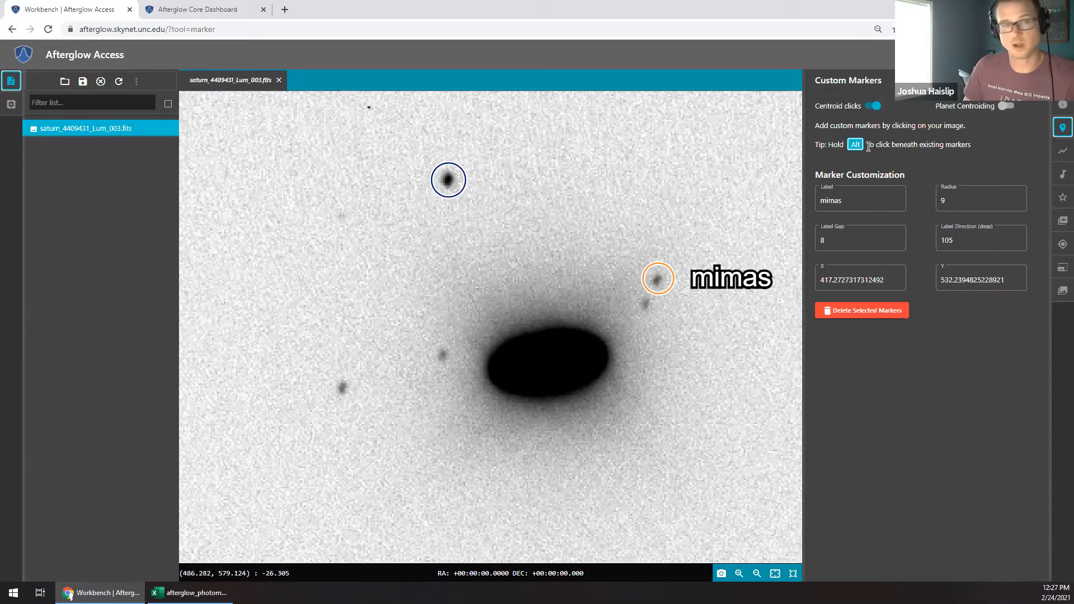
key(Escape)
click(342, 390)
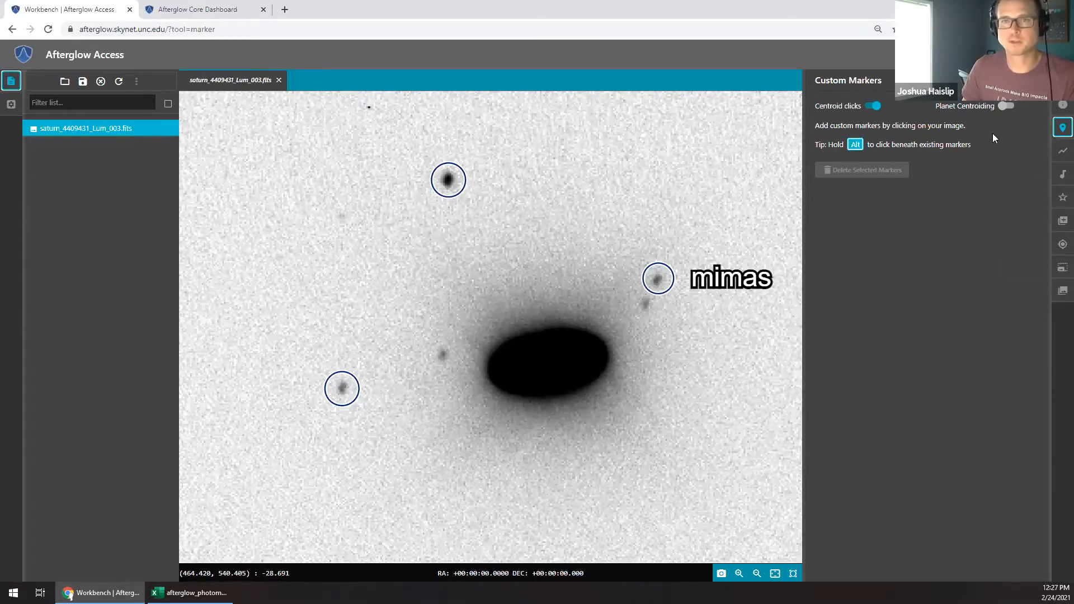
Plot a 1D cross section about 171 pixels long through Saturn and its rings, extending into the sky on both sides.
click(1061, 152)
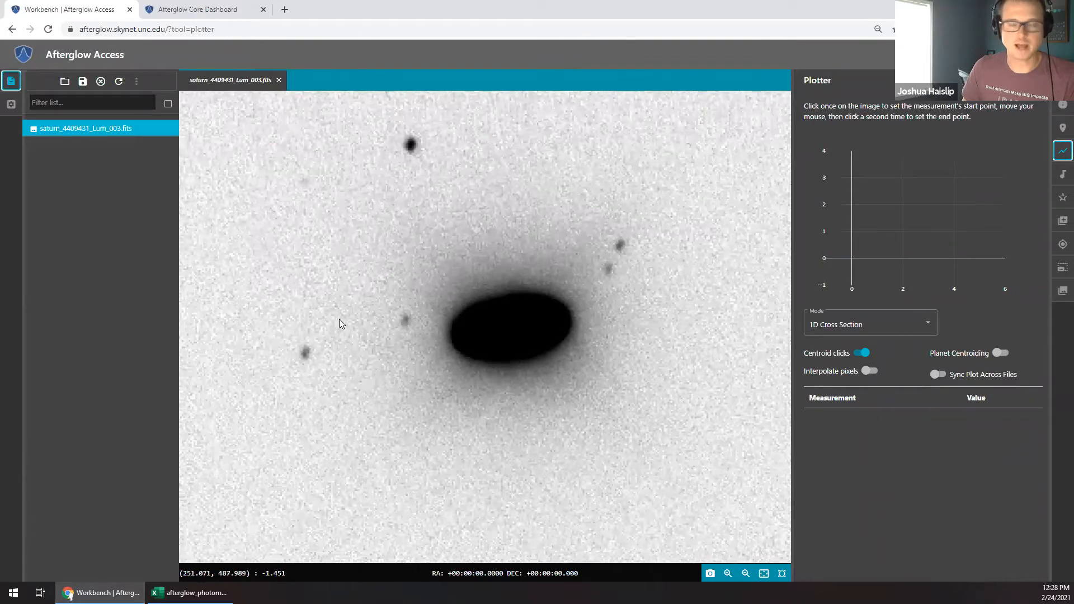
click(356, 357)
click(639, 302)
Apply the Bright Target brightness and contrast preset, turn off color inversion, and return to the Plotter.
key(d)
click(988, 126)
click(851, 344)
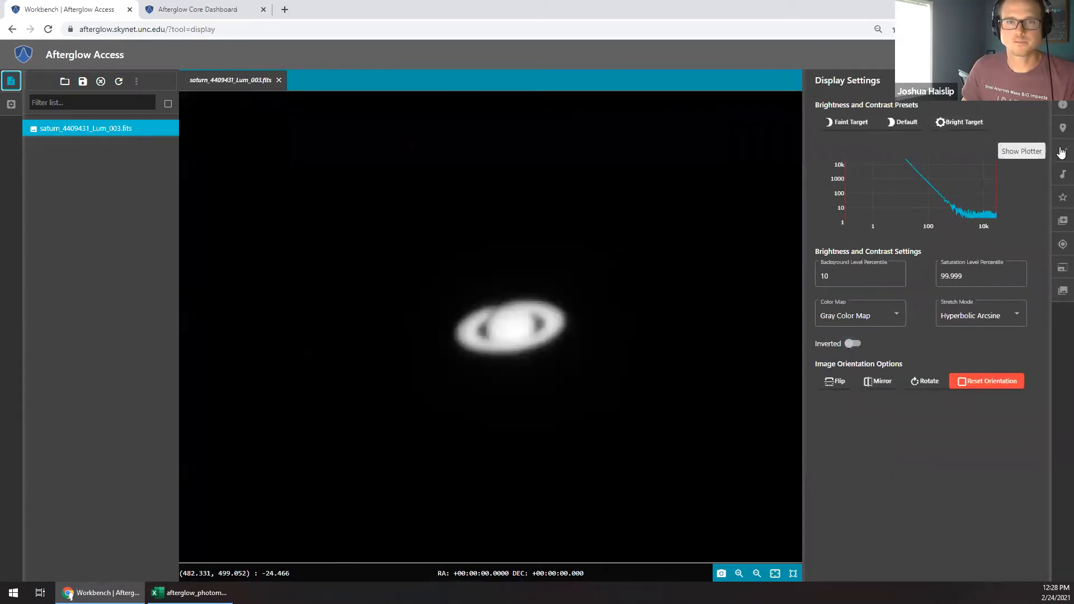
click(1061, 151)
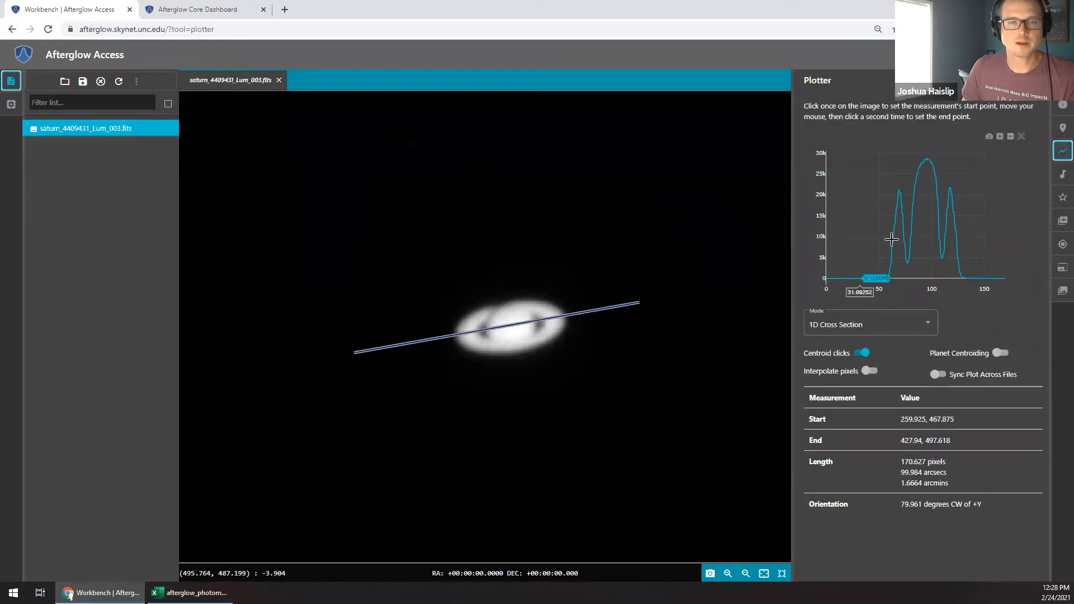
Replot the cross section along Saturn's rings with centroid clicks turned off, extending the line just past both ring edges to about 86 pixels.
click(463, 335)
click(553, 319)
click(861, 353)
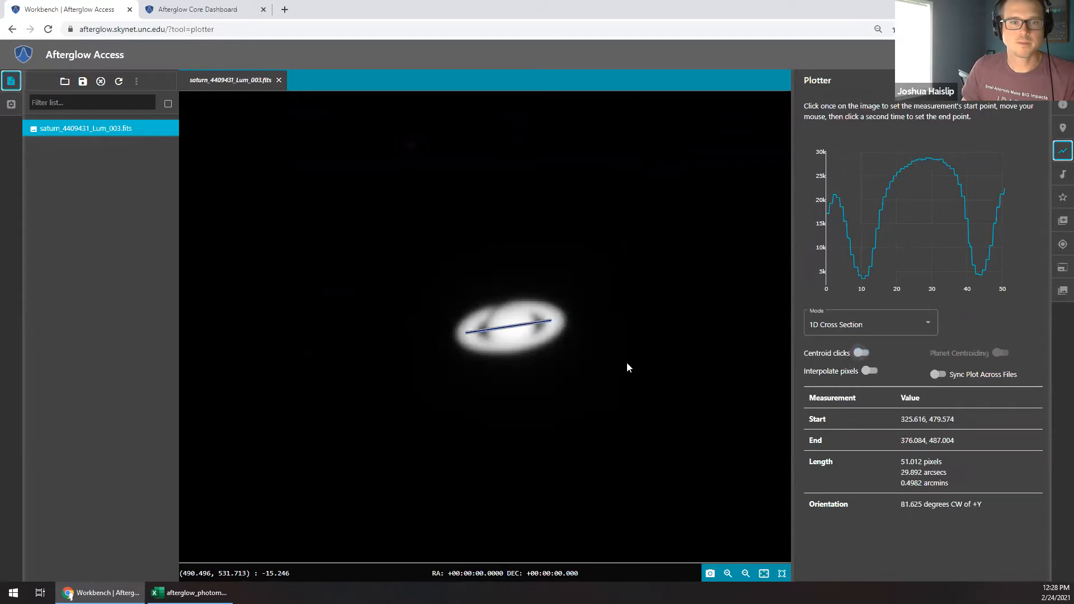
click(440, 337)
click(585, 313)
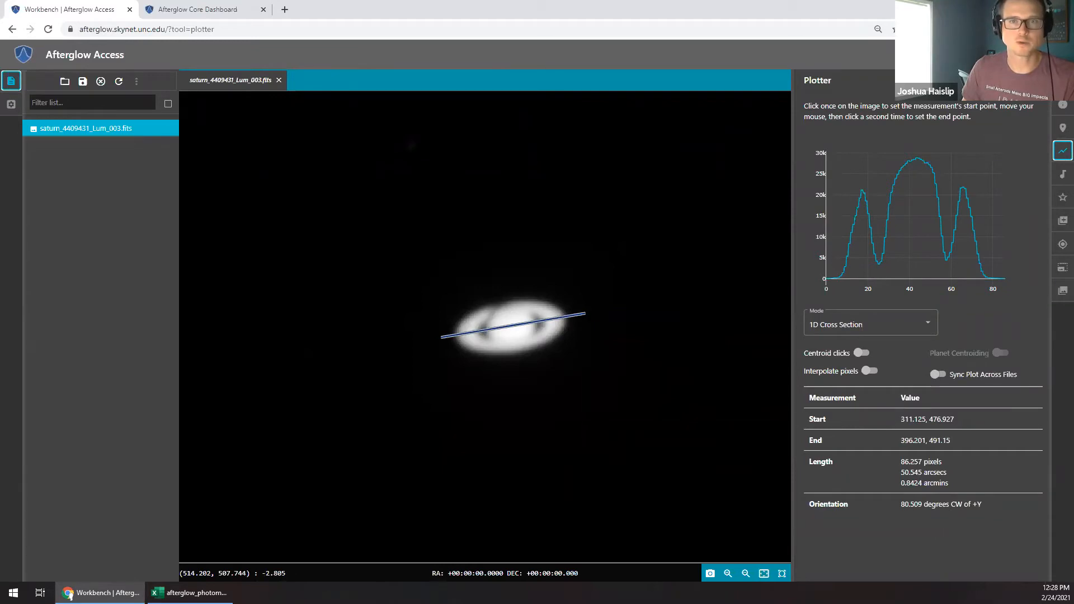
Apply the Default brightness and contrast preset to bring out the moons, and return to the Plotter.
click(1063, 82)
click(901, 124)
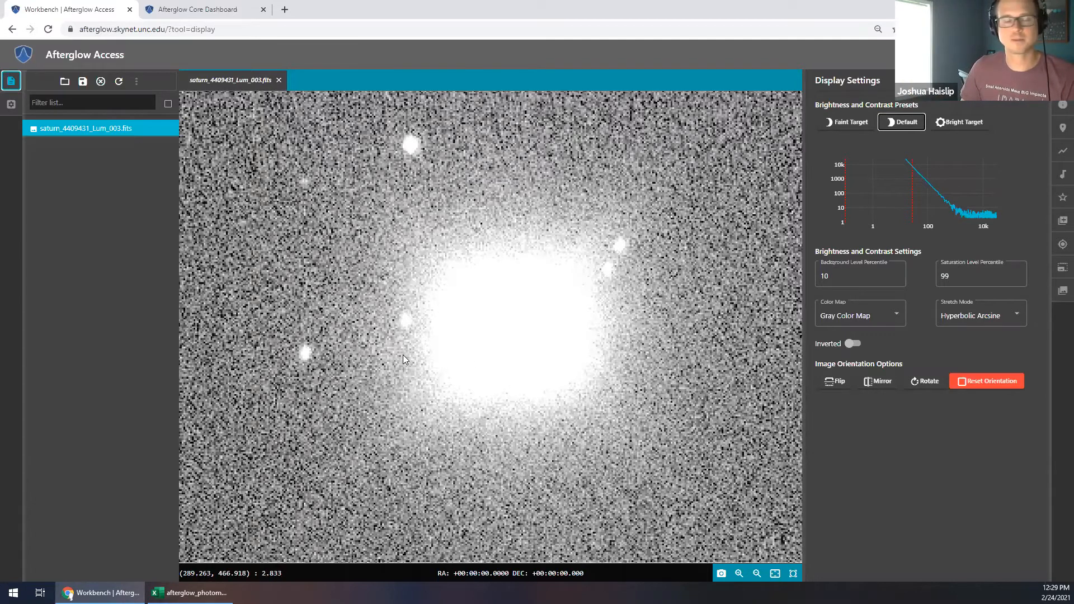
click(1061, 151)
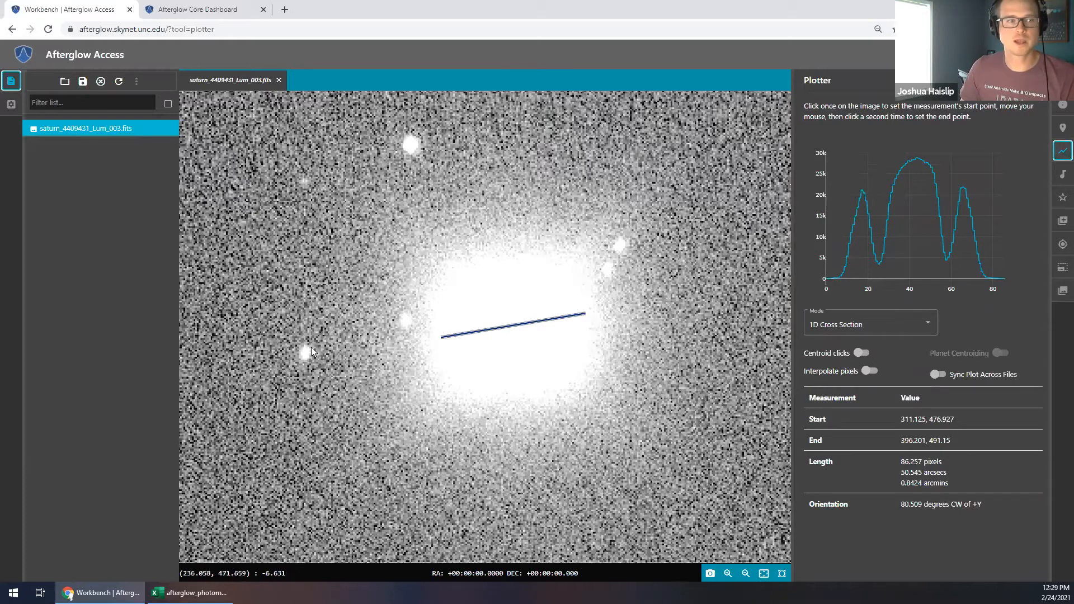
Measure from the outer moon left of Saturn to the planet's center using centroid clicks and planet centroiding, and examine the start and end coordinates.
click(860, 354)
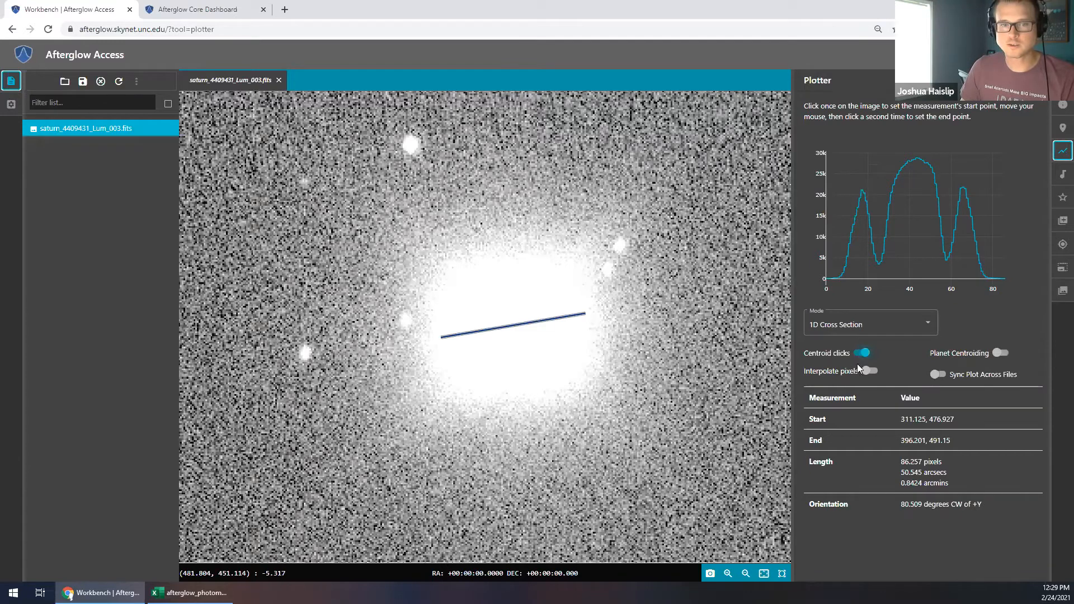
click(304, 356)
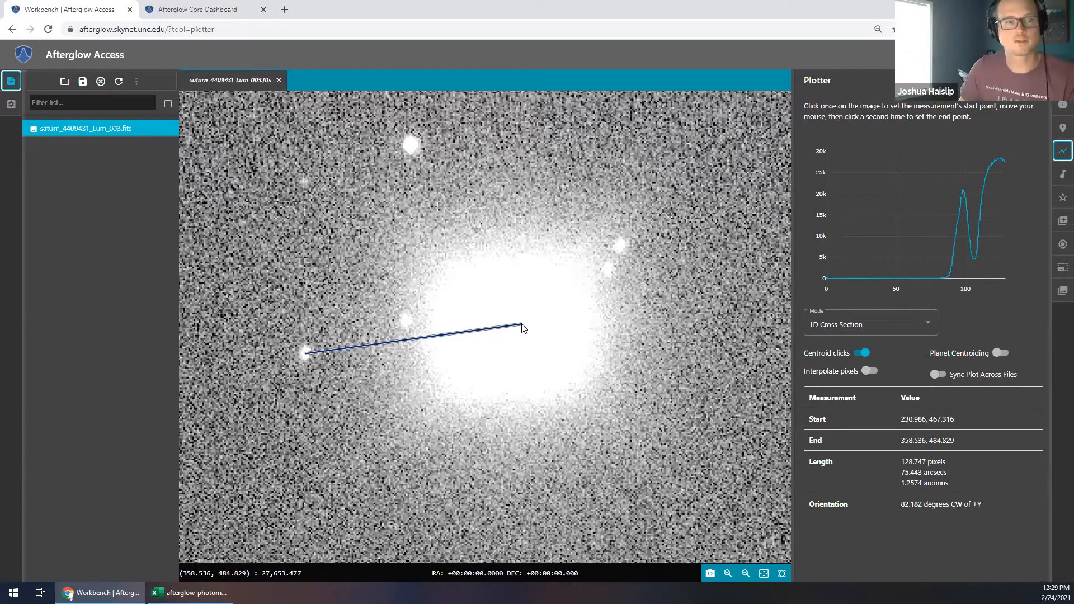
click(992, 358)
click(515, 330)
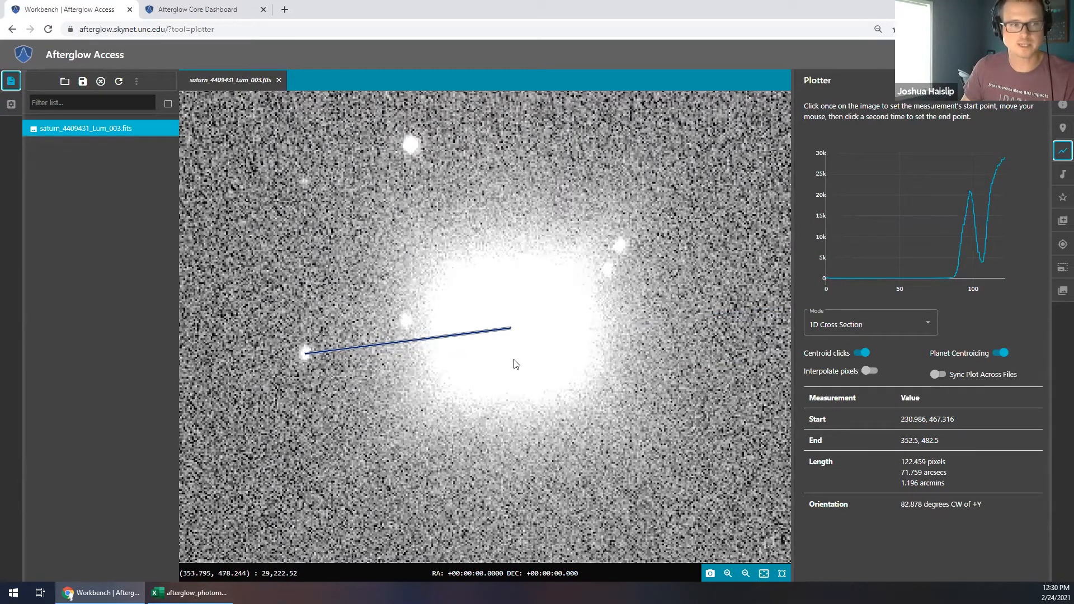
drag(902, 420, 969, 426)
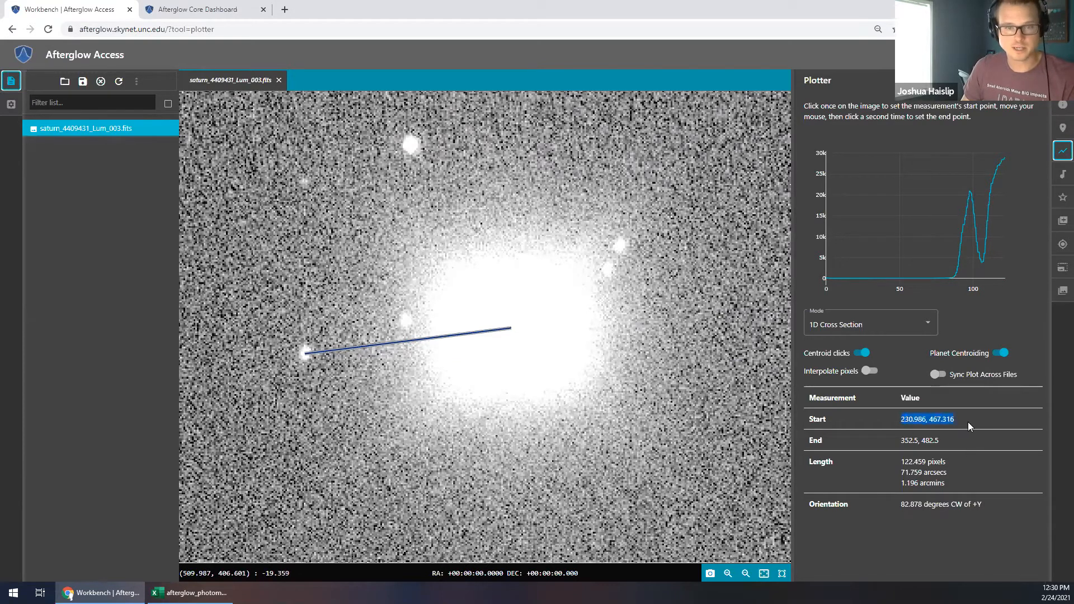
click(924, 439)
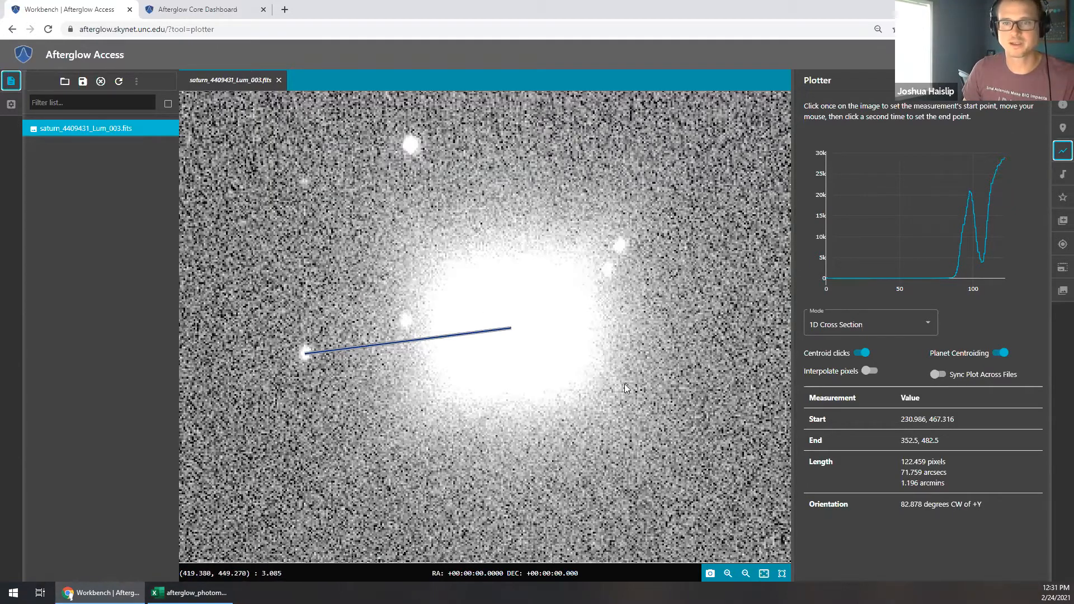
Open the Sonifier, bring the whole Saturn image into its viewport region, and close all open files.
click(1062, 175)
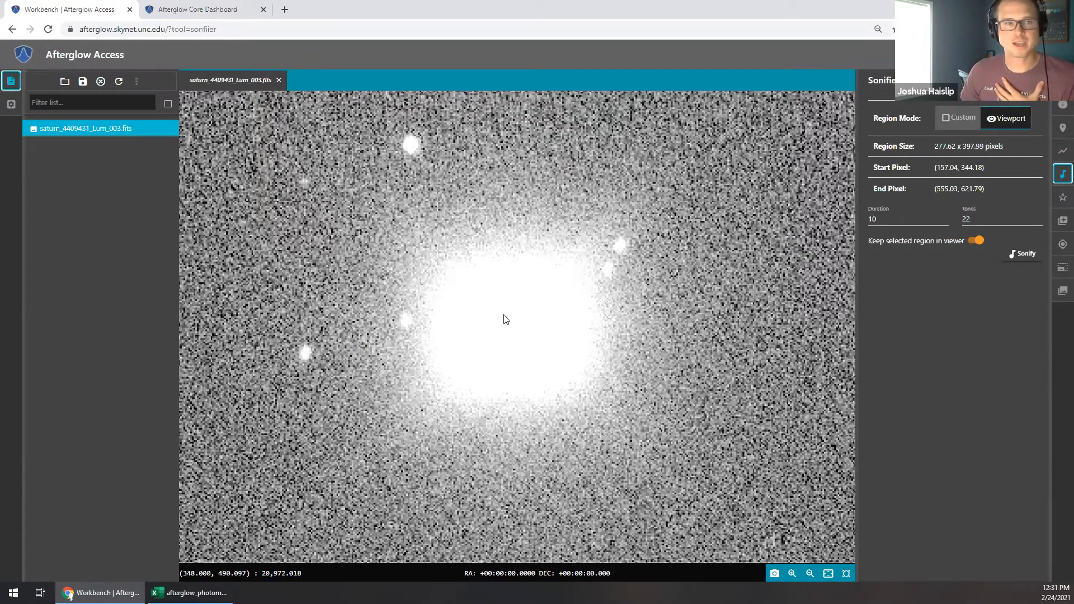
scroll(507, 318, down, 2)
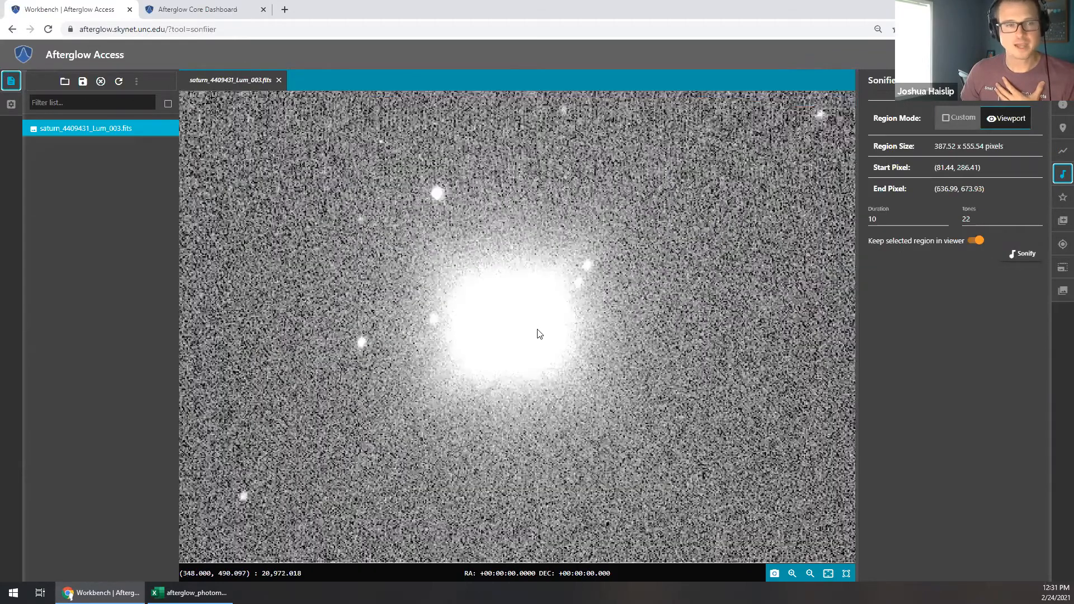
scroll(537, 329, down, 3)
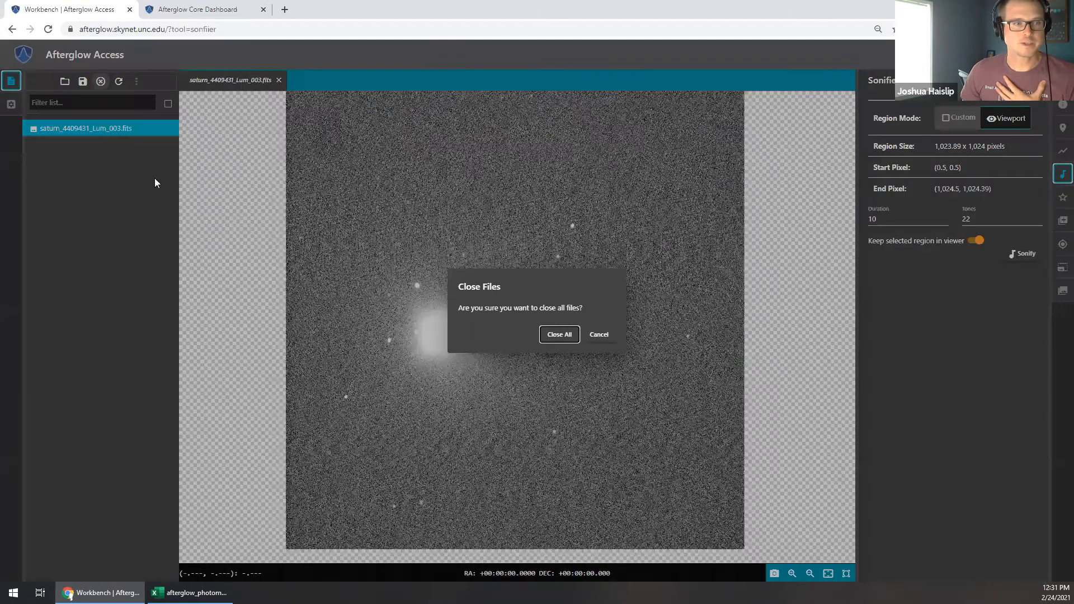
key(Return)
Open all the sample sonification files, from 01_single.fits through 14_saturation.fits.
click(65, 81)
click(338, 216)
scroll(340, 336, down, 5)
double_click(341, 364)
click(339, 262)
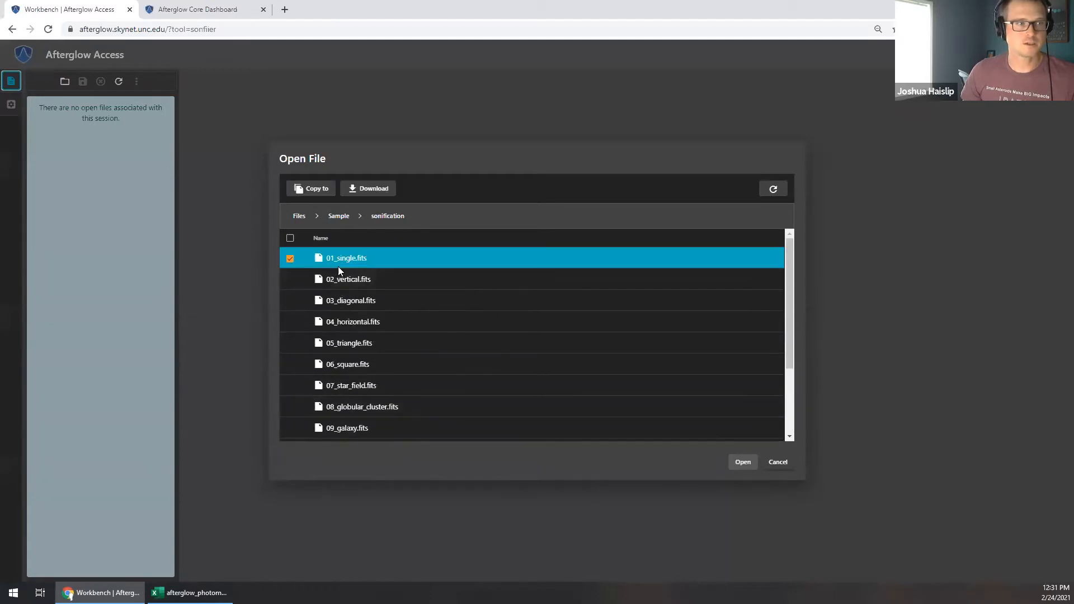
scroll(345, 345, down, 3)
shift+click(363, 424)
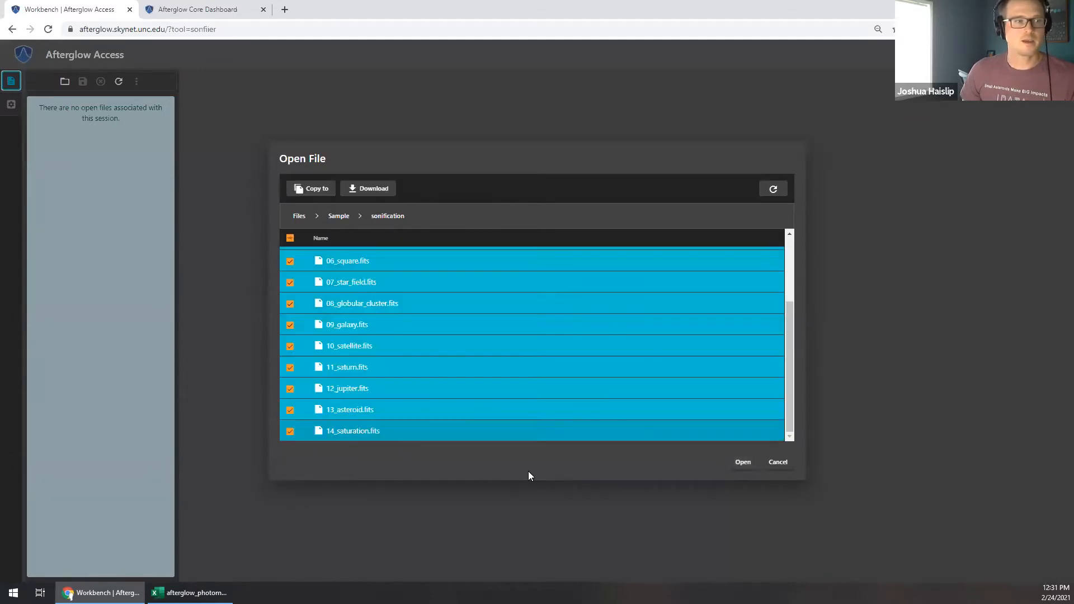
click(743, 462)
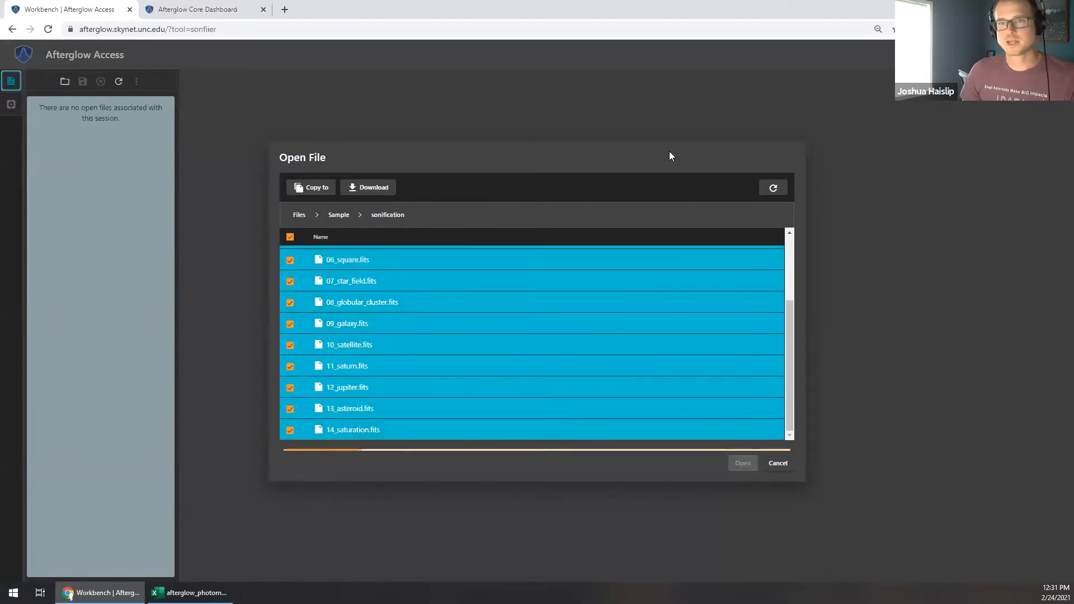
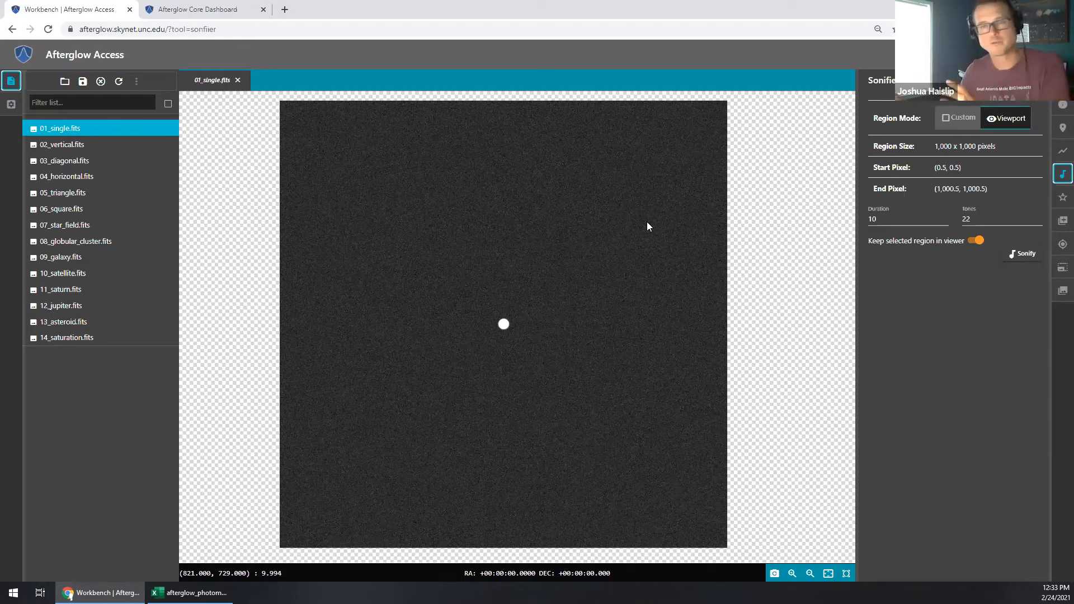
Sonify the full viewport of 01_single.fits and play the resulting audio.
click(1016, 257)
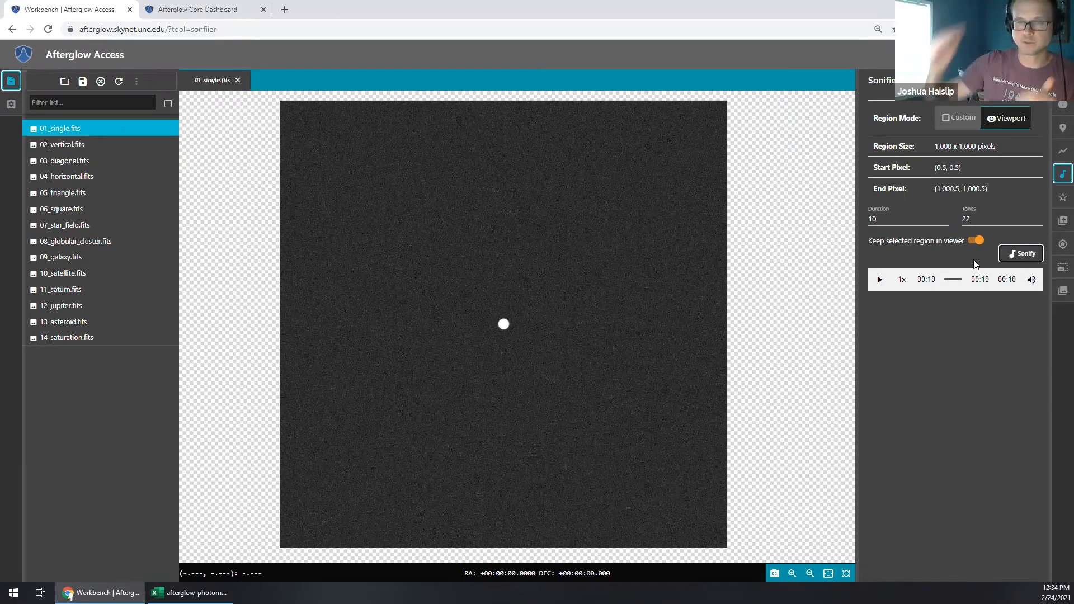
click(880, 282)
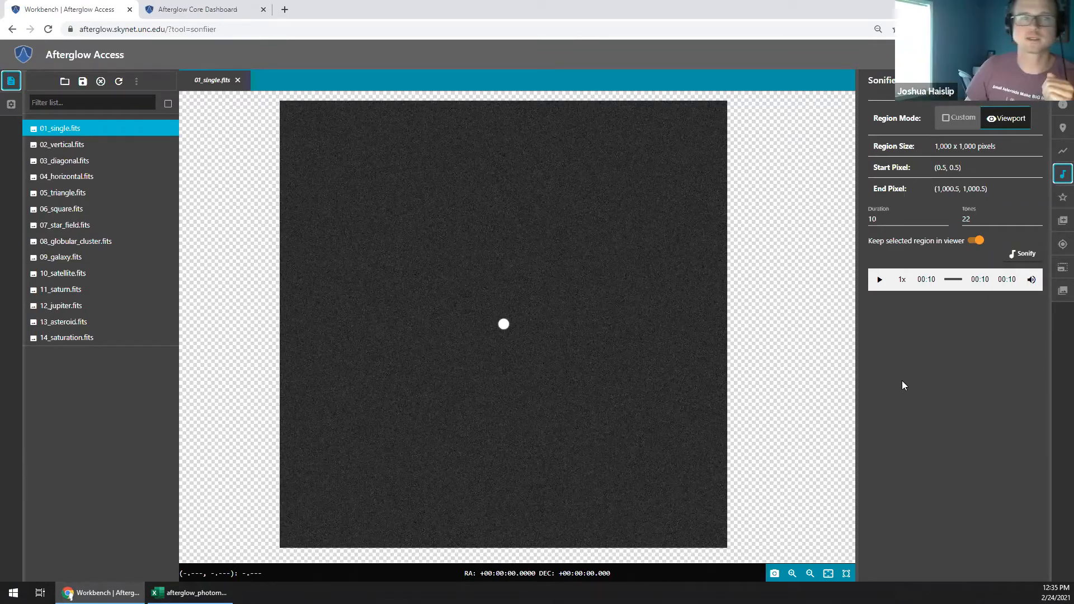
Sonify the full viewports of 02_vertical.fits and 03_diagonal.fits and play each resulting audio.
click(73, 145)
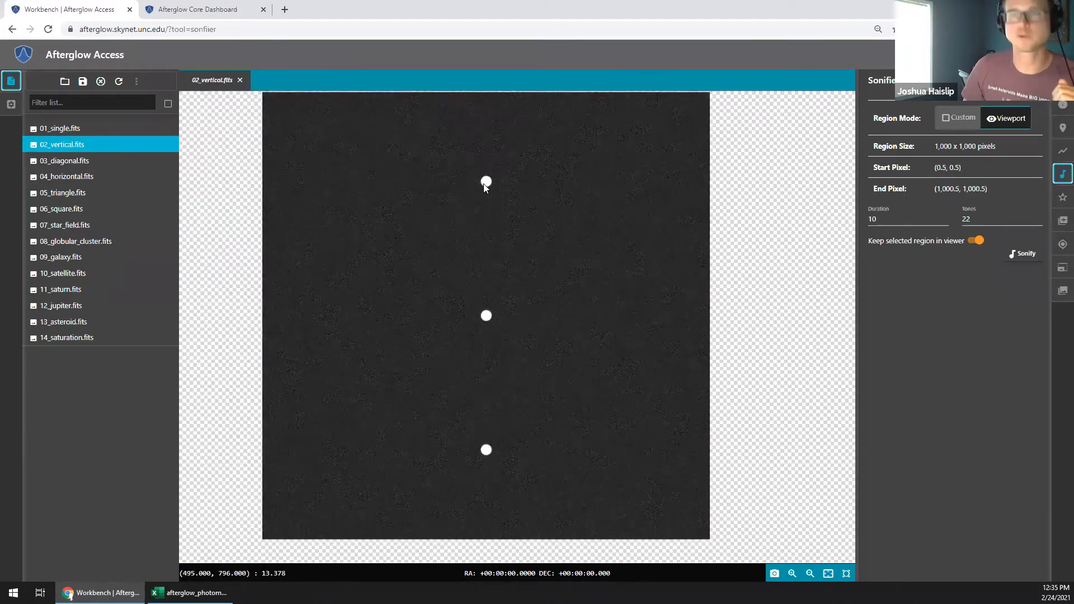
click(1013, 255)
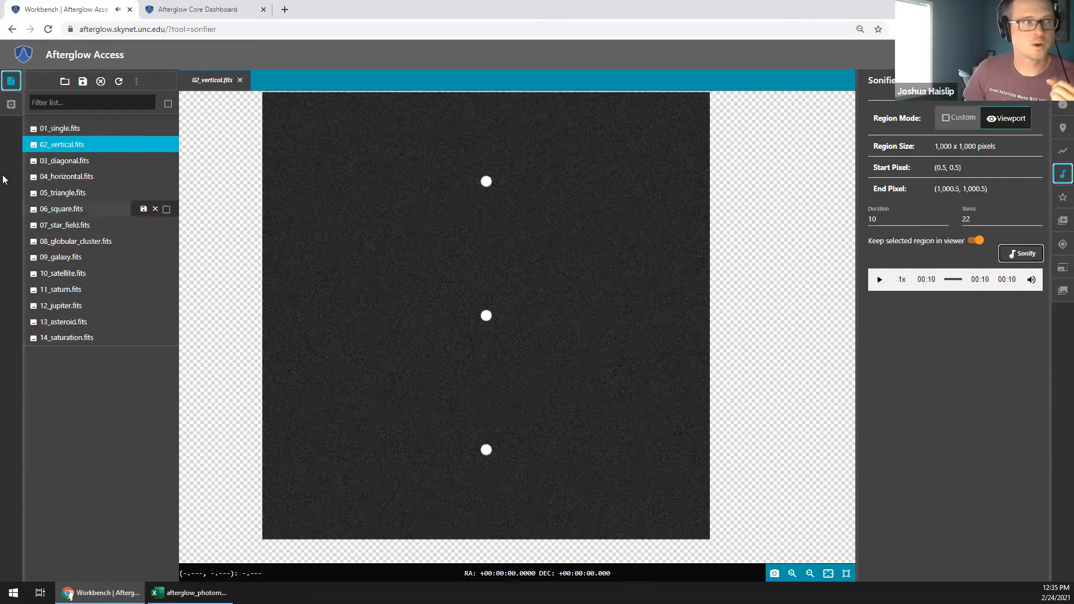
click(42, 162)
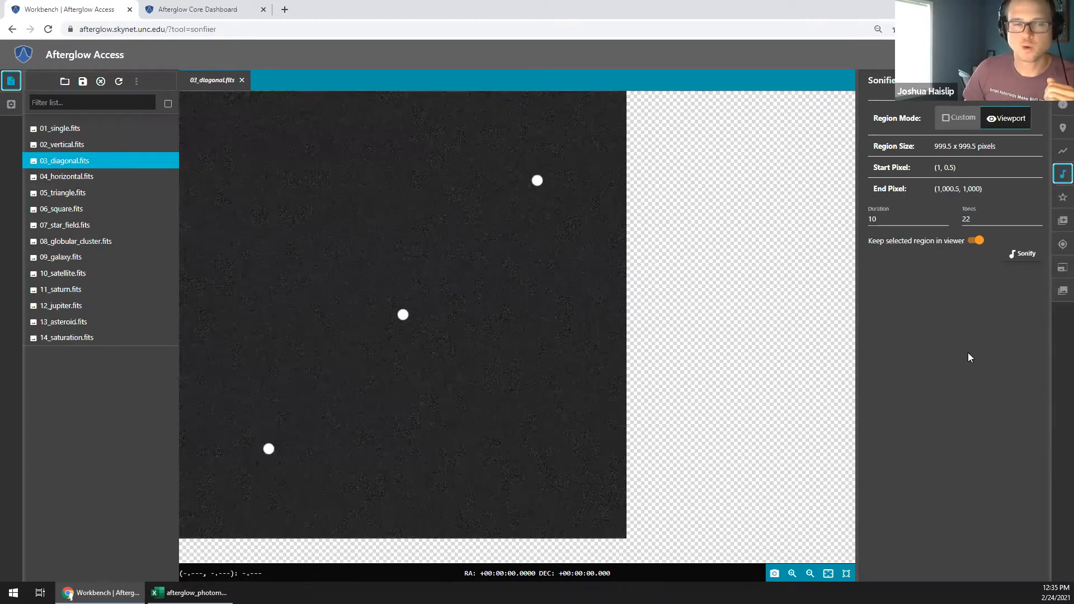
click(1022, 255)
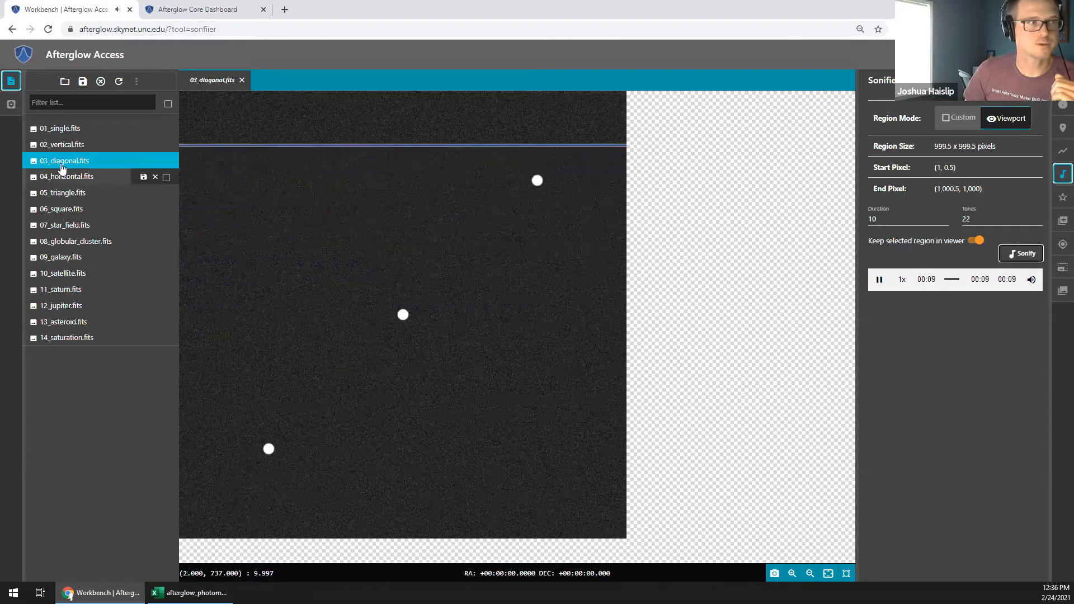
Bring the whole 08_globular_cluster.fits image into the viewport region and sonify it.
click(60, 245)
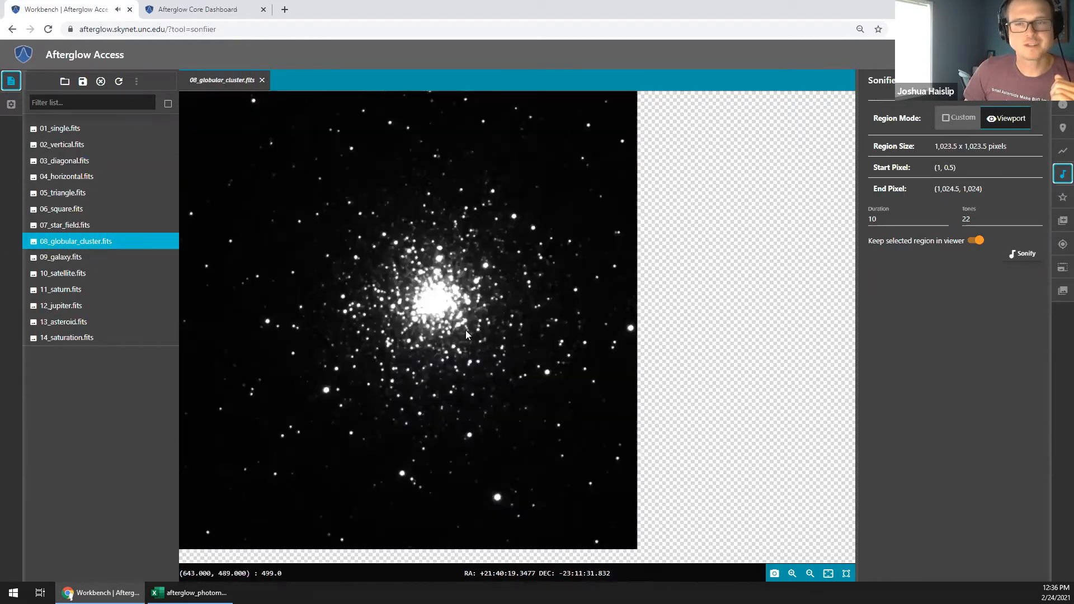
drag(466, 329, 531, 340)
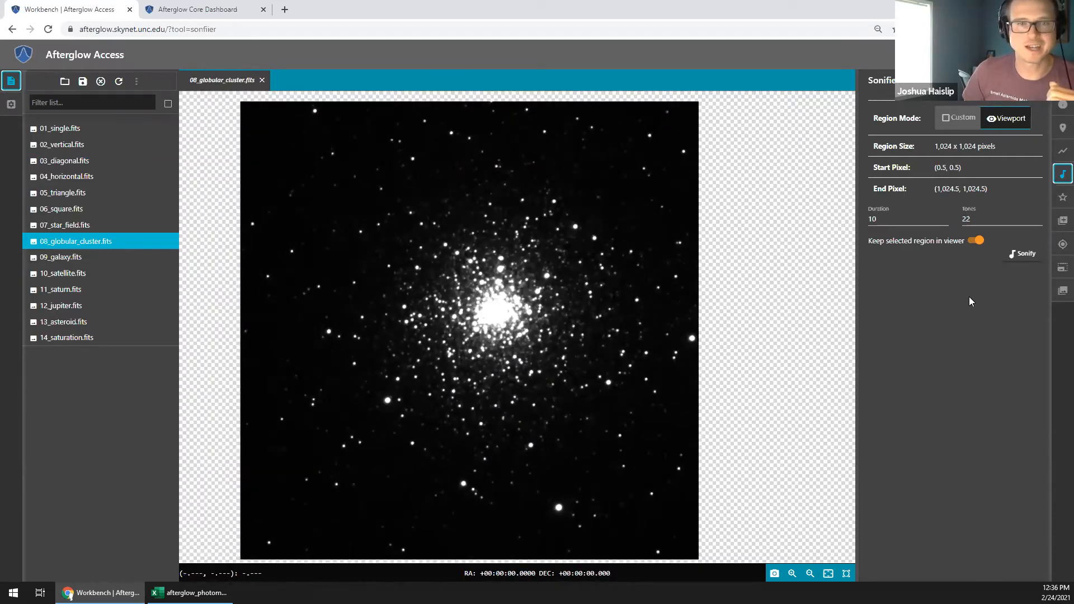
click(1016, 257)
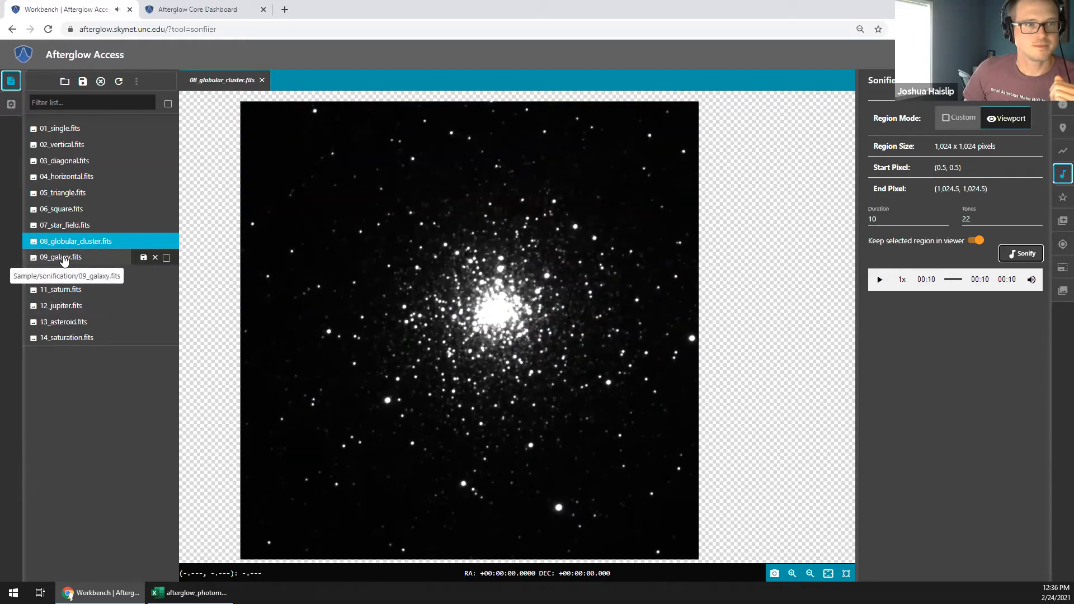
Sonify the full viewports of 09_galaxy.fits and 10_satellite.fits with a duration of 10 and 22 tones.
click(64, 258)
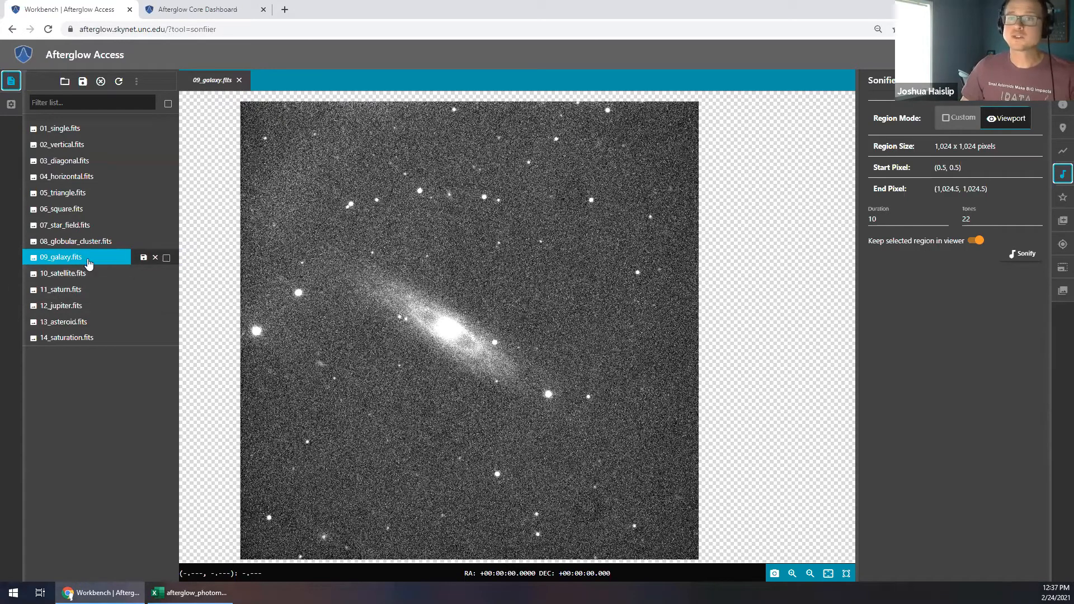
click(1022, 254)
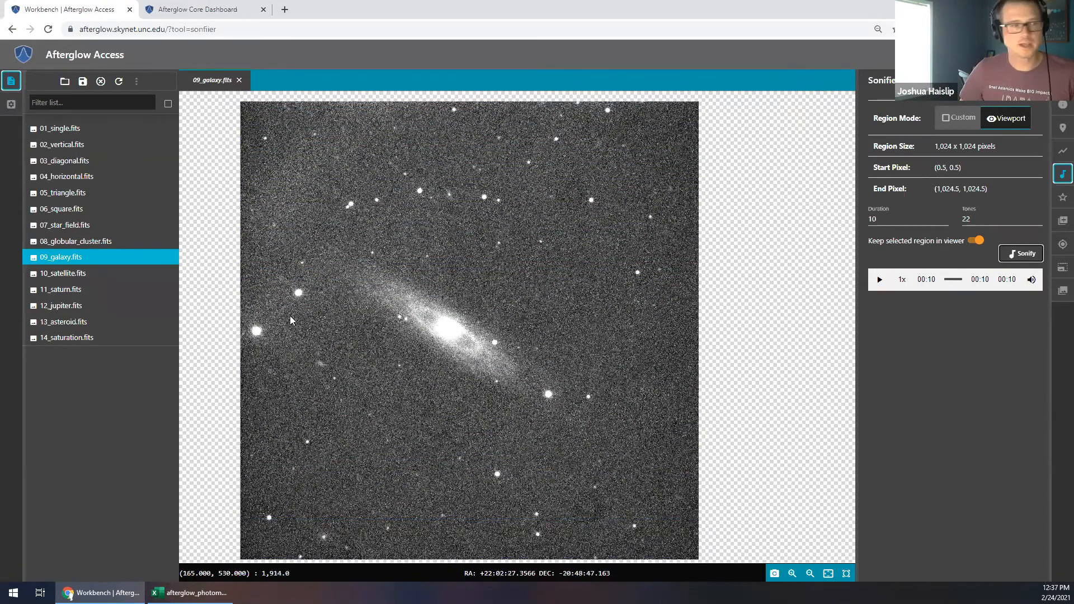
click(92, 274)
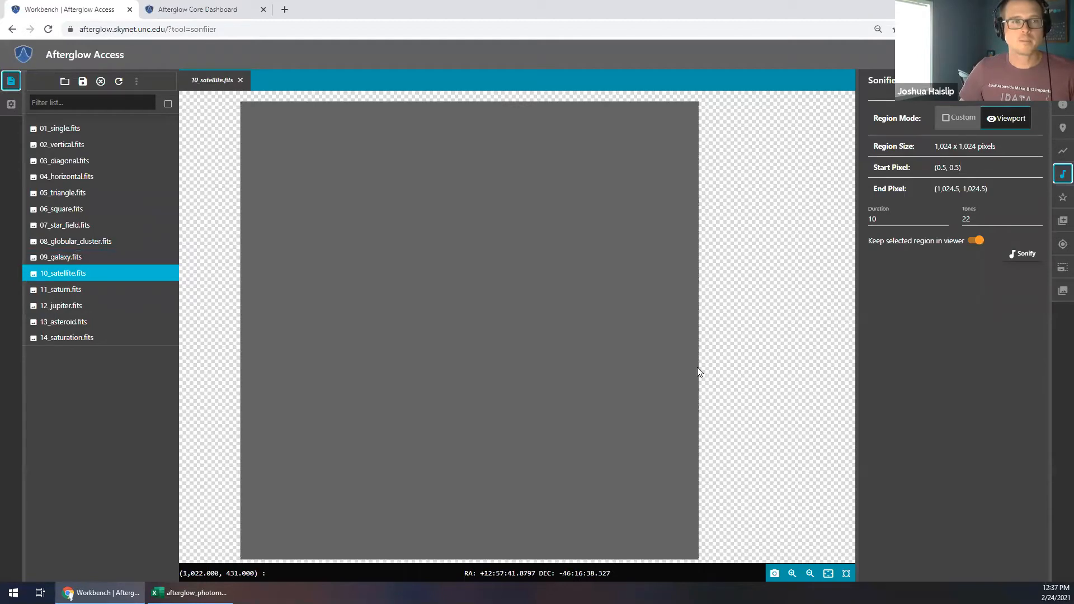
click(1025, 254)
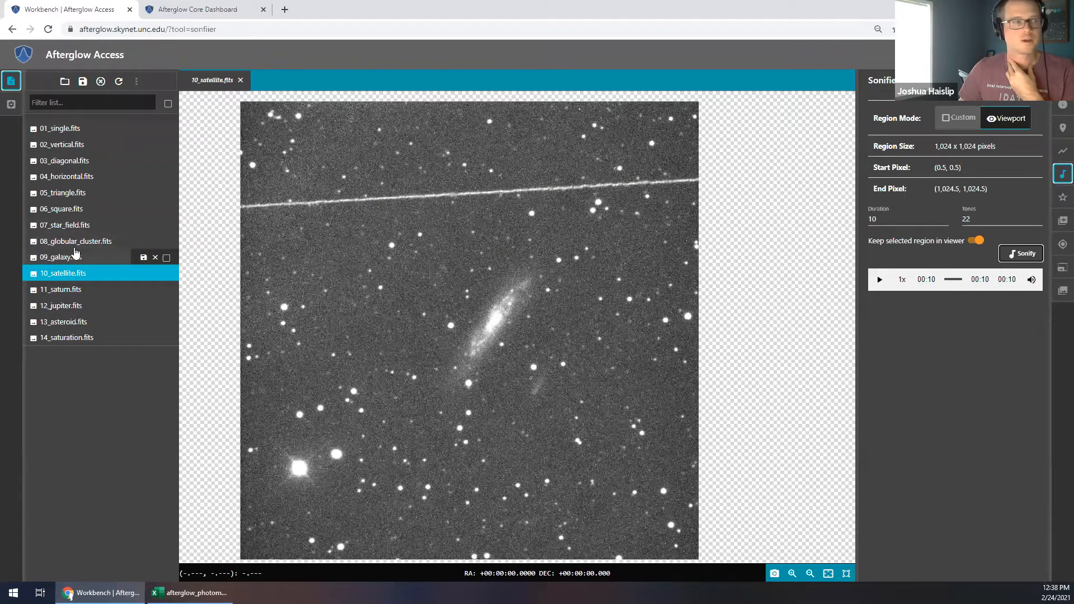
Switch 11_saturn.fits to a custom sonification region and sonify the full 1,024 x 1,024 pixel image.
click(73, 289)
click(966, 121)
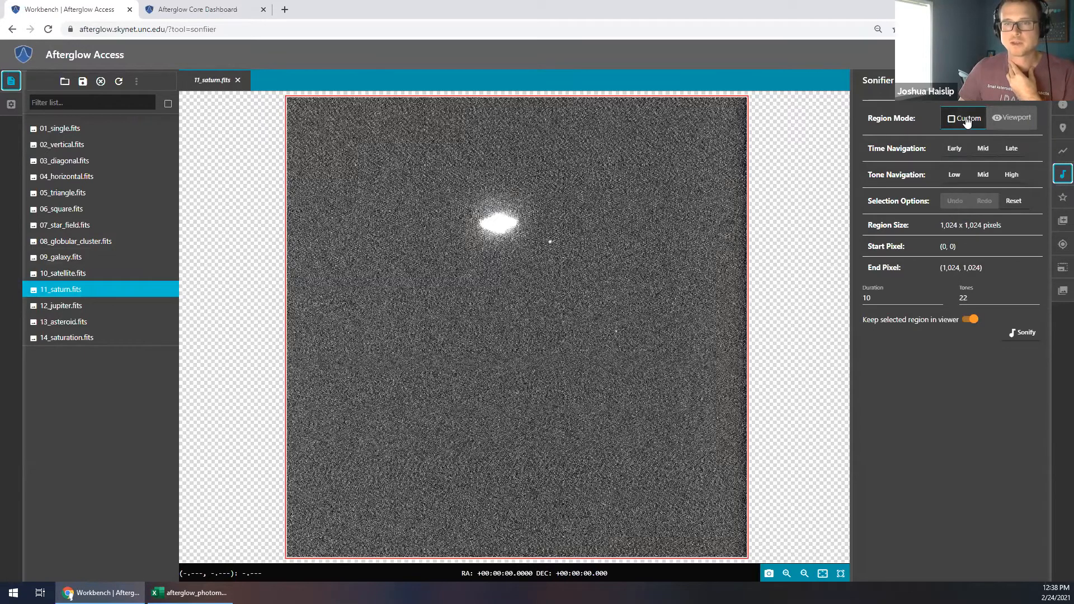
click(1016, 334)
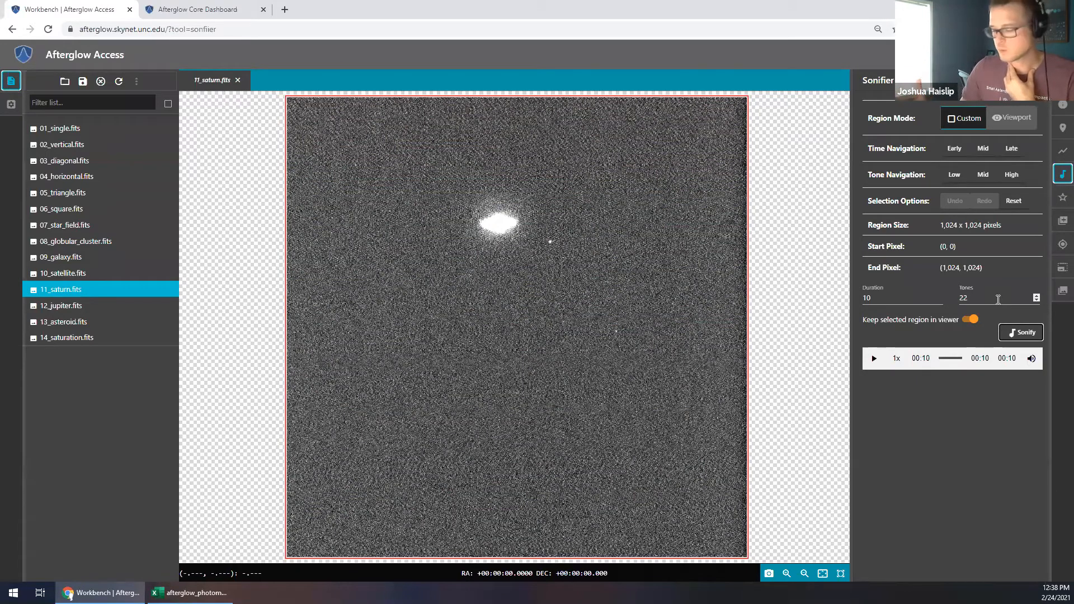
Narrow the custom region around Saturn to 512 x 512 and further to 256 x 256 pixels, from (384, 640) to (640, 896), sonifying each.
key(Up)
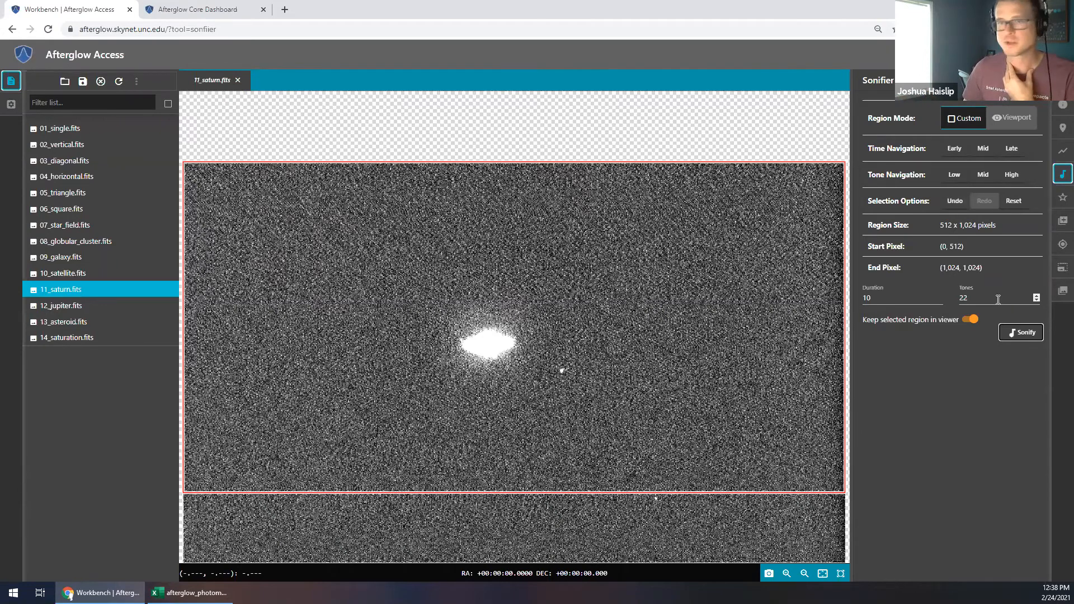
key(2)
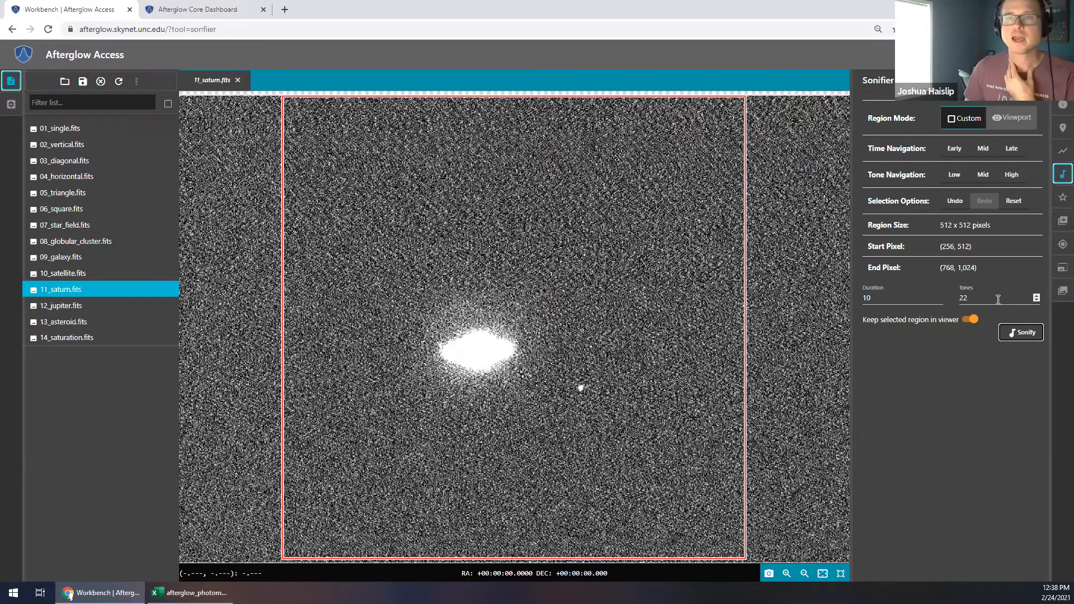
key(Return)
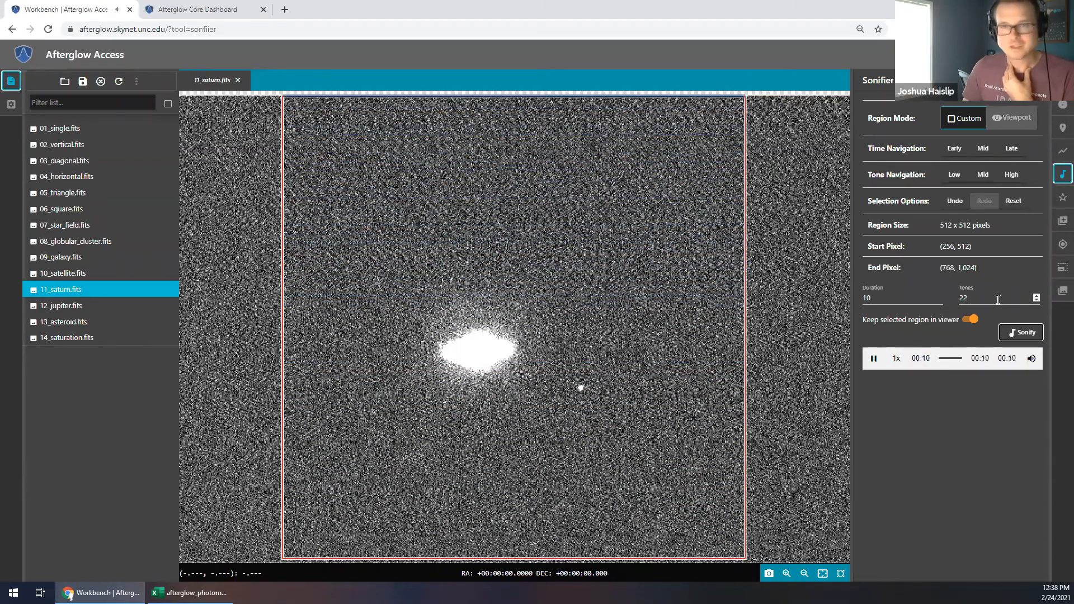
key(2)
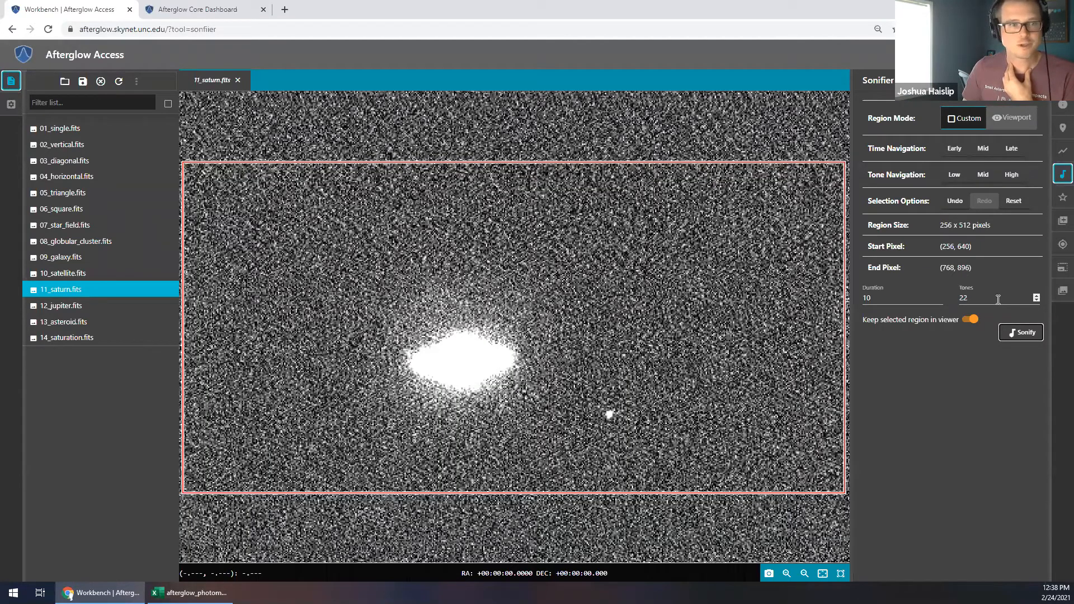
key(2)
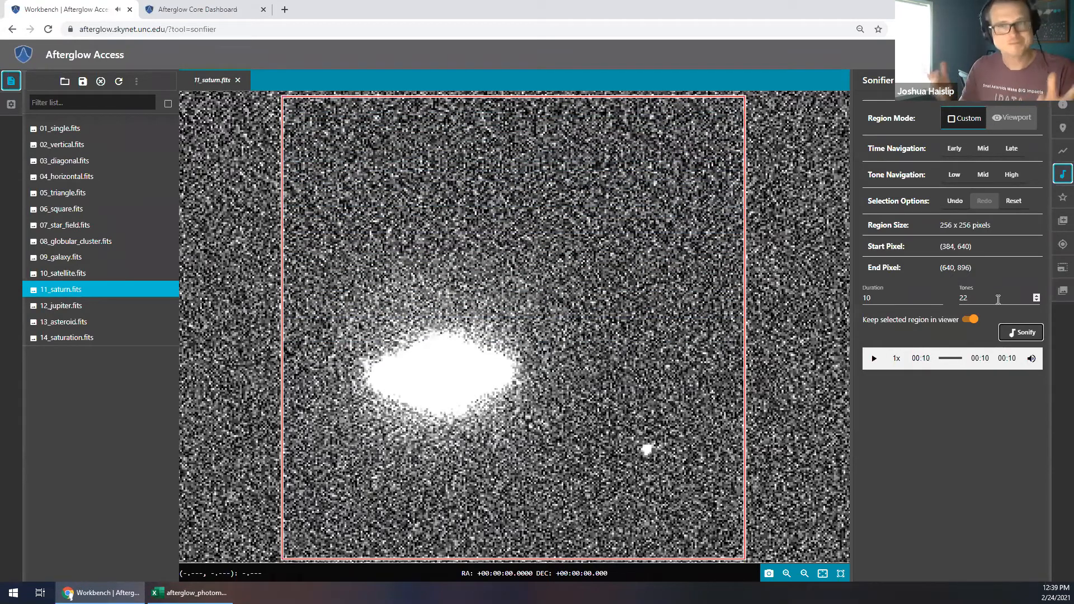
Open the Photometry tool and close all open files.
click(1061, 198)
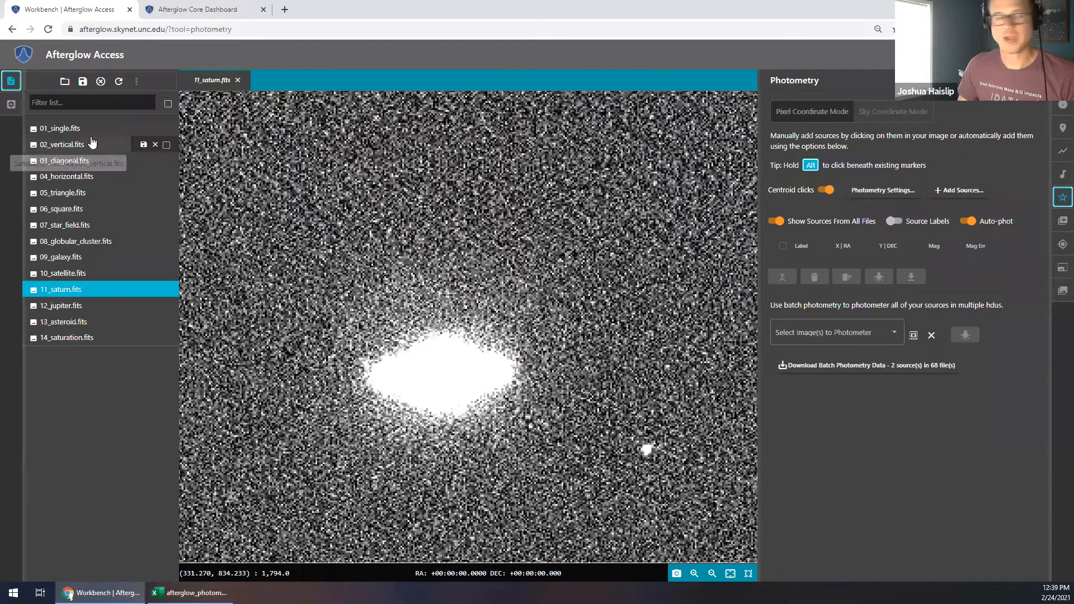
click(101, 81)
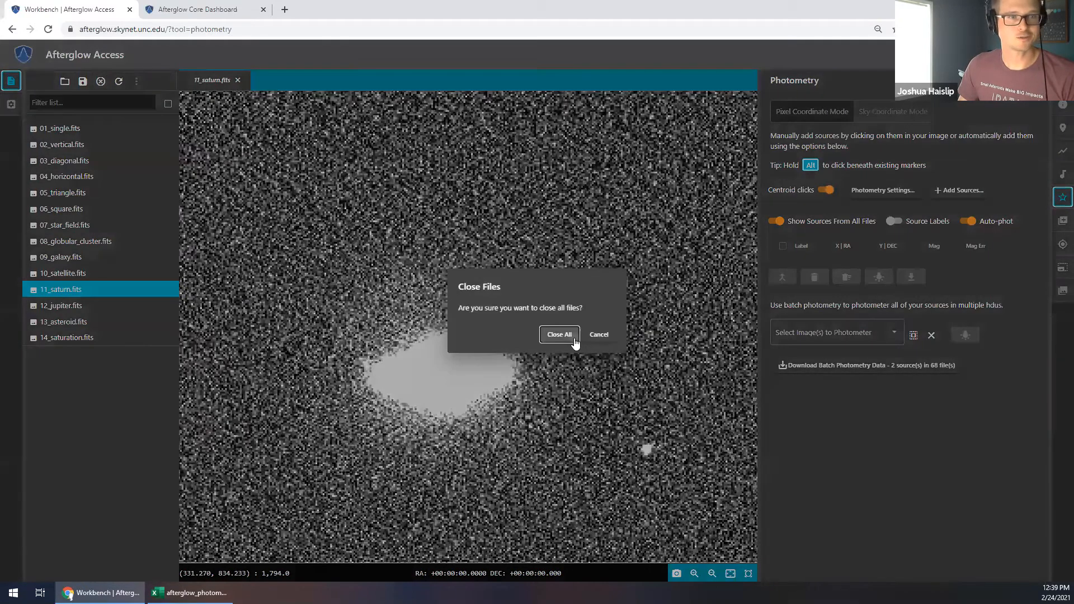
click(560, 334)
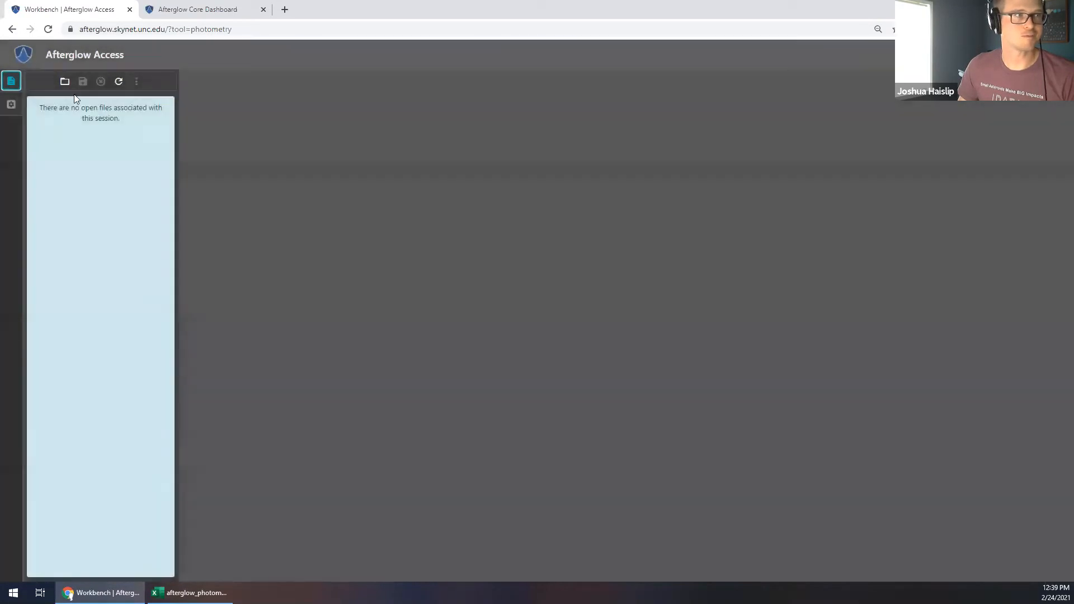
Open all the Kleopatra files from the Sample > Solar System > Asteroid 216 Kleopatra folder.
click(64, 82)
click(340, 216)
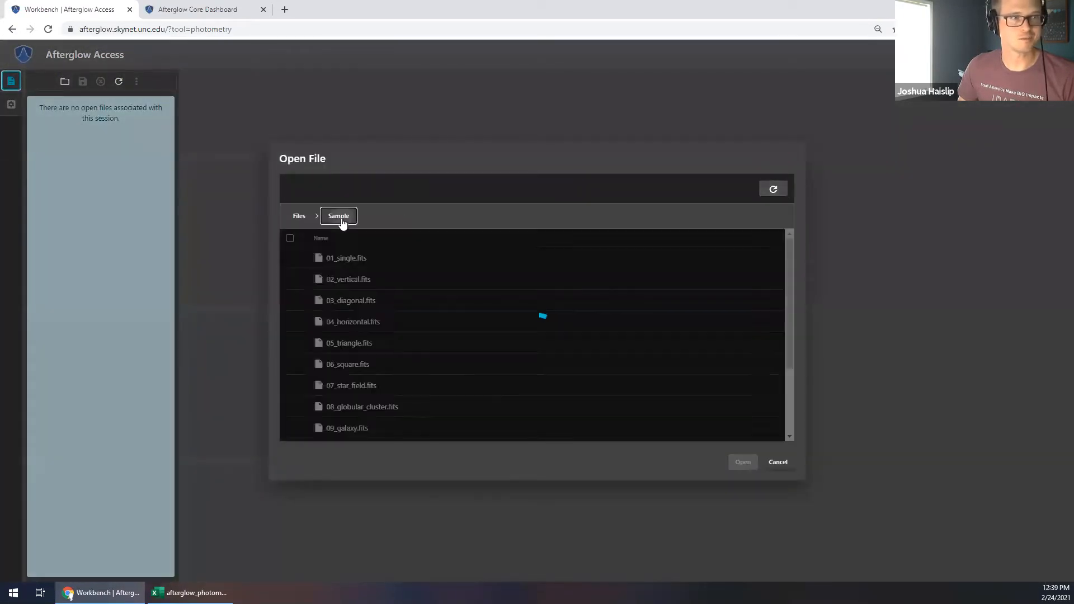
scroll(364, 366, down, 3)
click(351, 401)
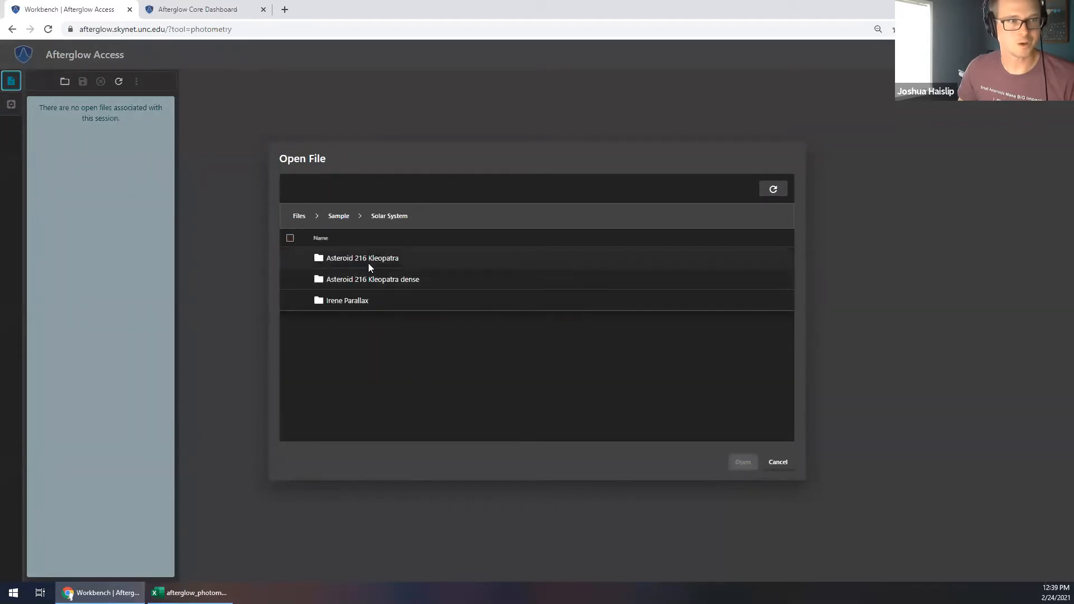
click(368, 260)
click(289, 238)
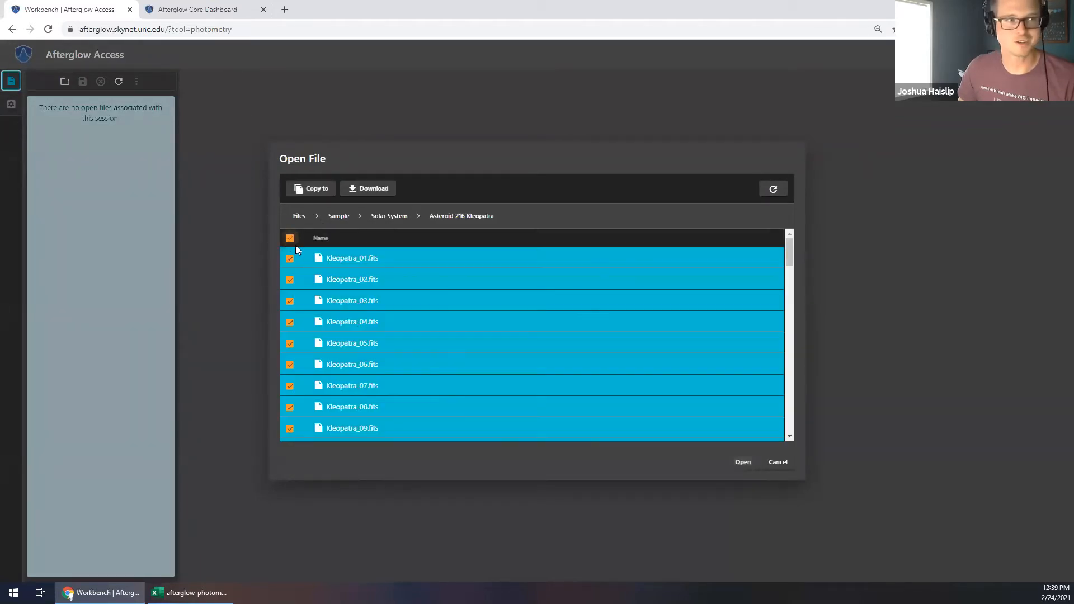
click(744, 462)
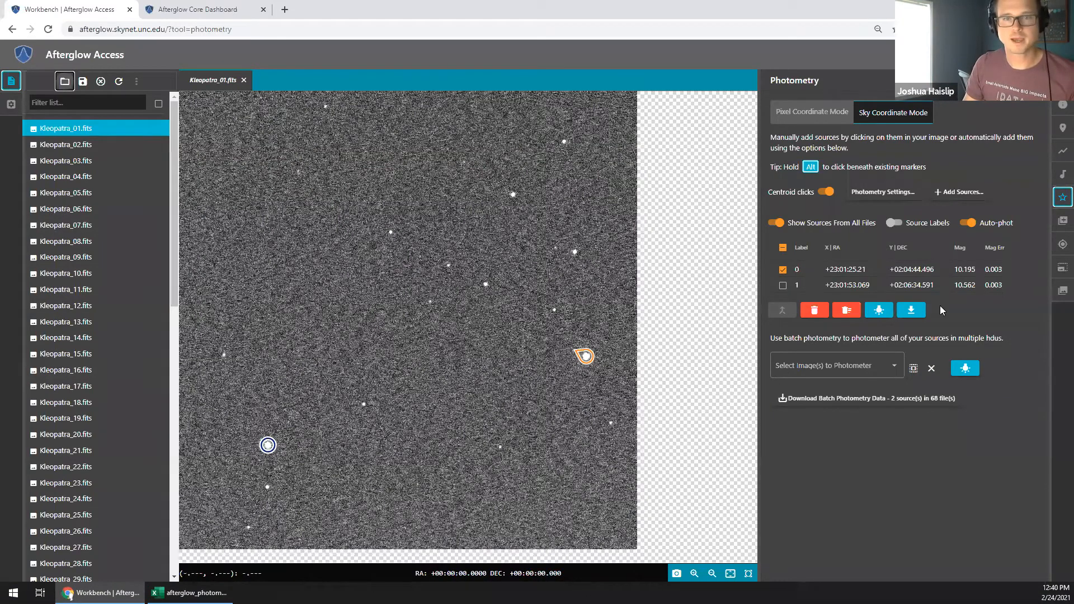
Delete the existing photometry sources and bring the whole Kleopatra_01.fits image into view.
click(822, 312)
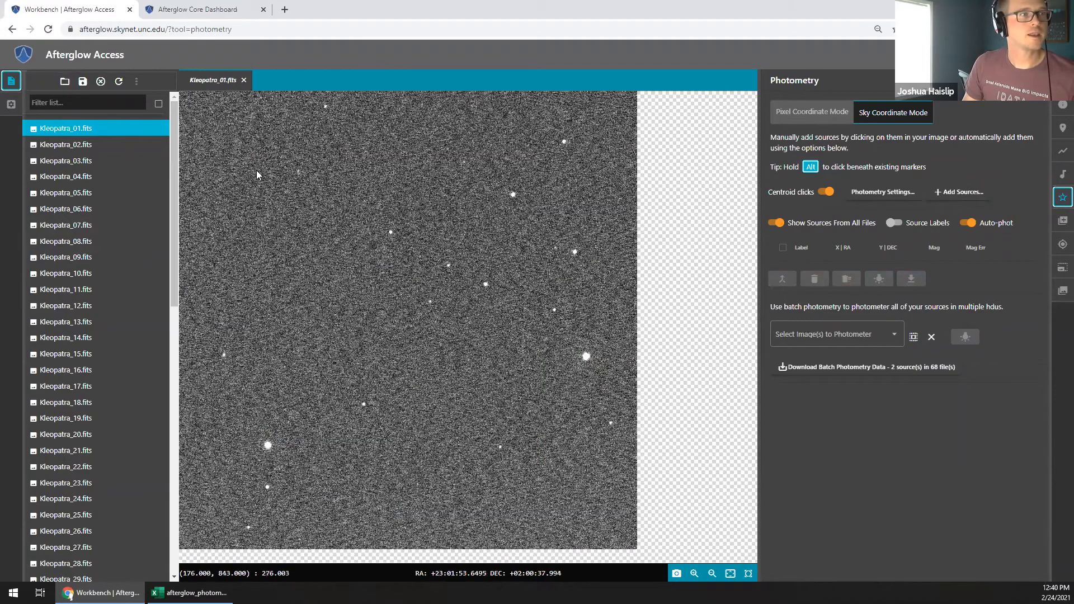
drag(256, 175, 297, 212)
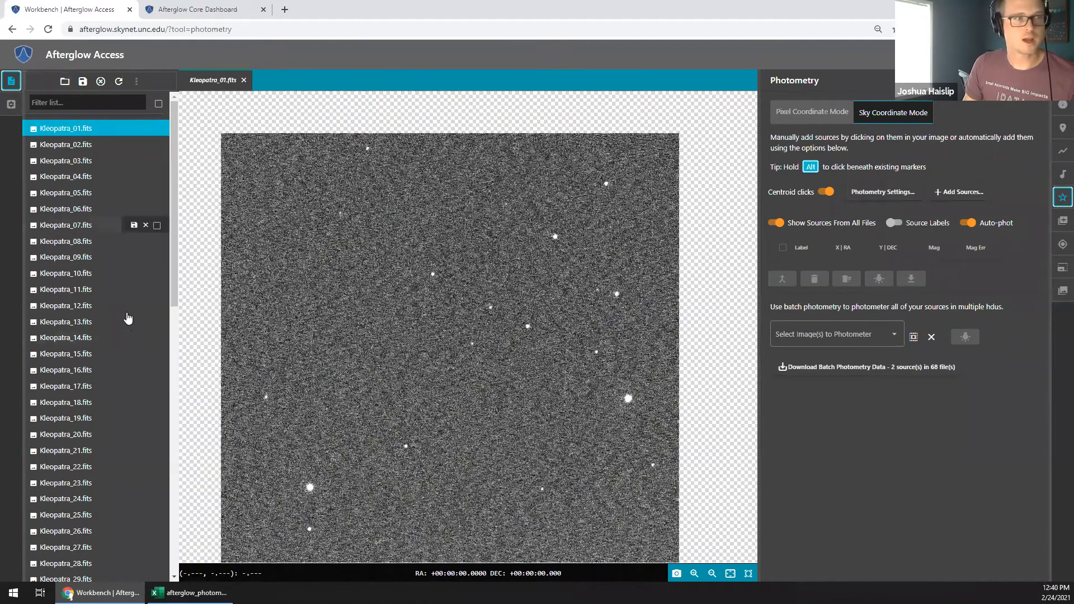
drag(455, 386, 456, 337)
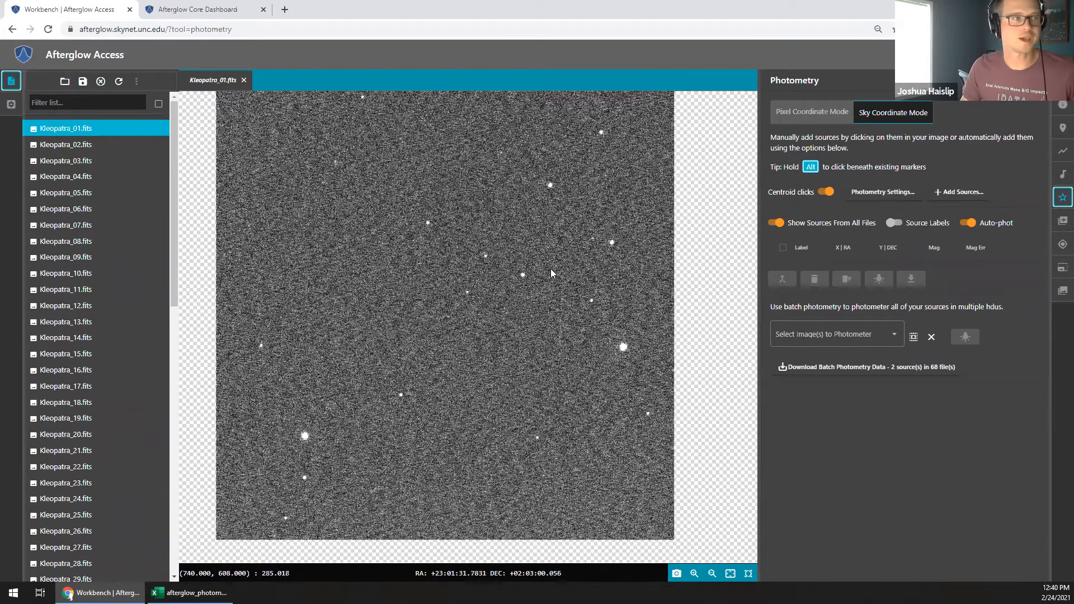
drag(547, 277, 546, 286)
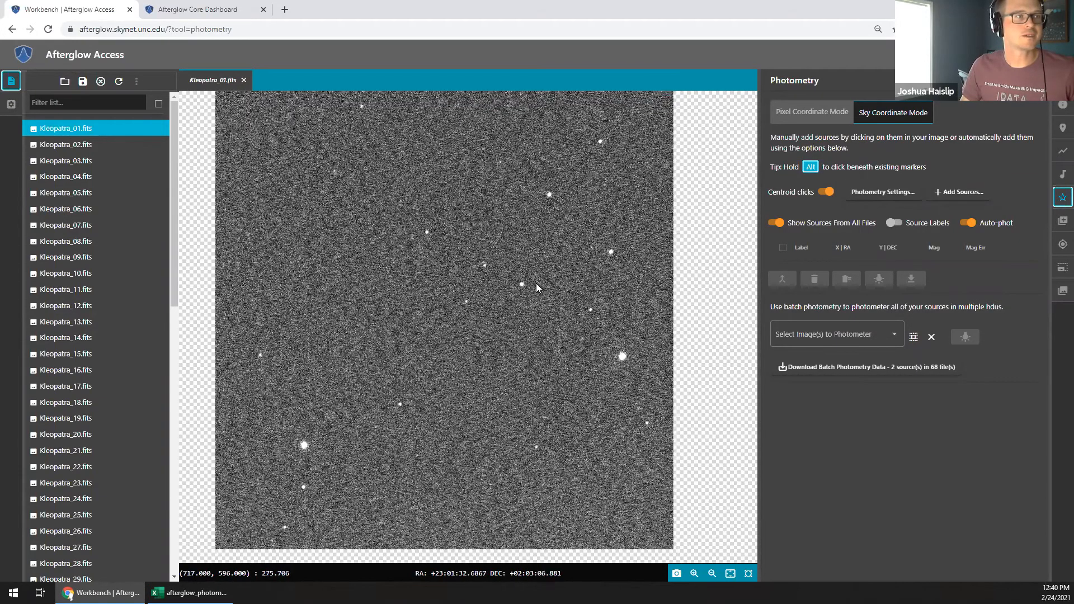
Import the DSS catalog image using the intended pointing as center, and split it into a viewer to the right of Kleopatra_01.fits.
click(9, 108)
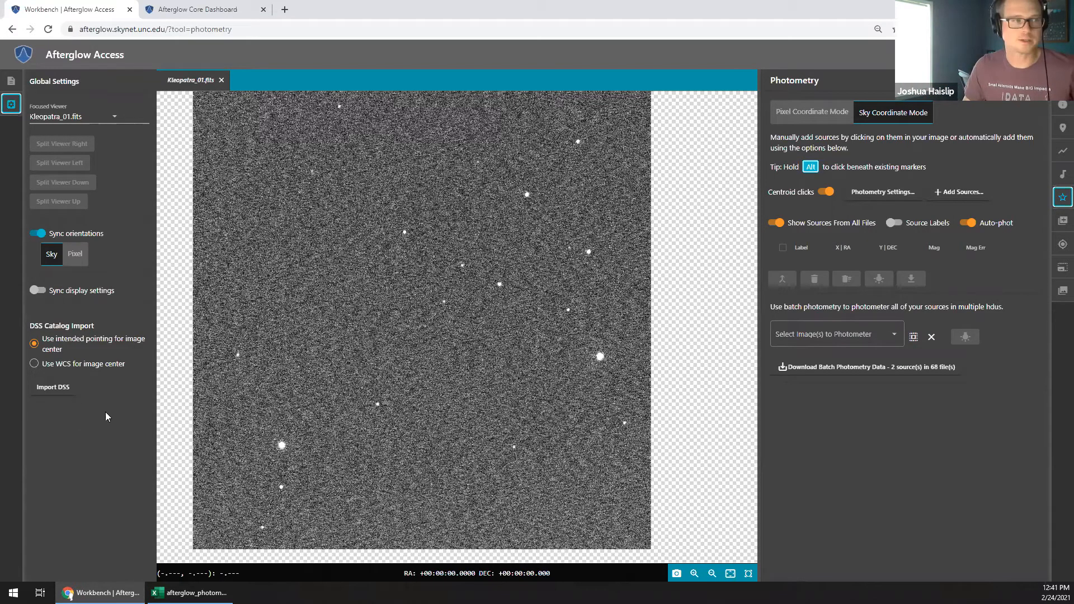
click(63, 390)
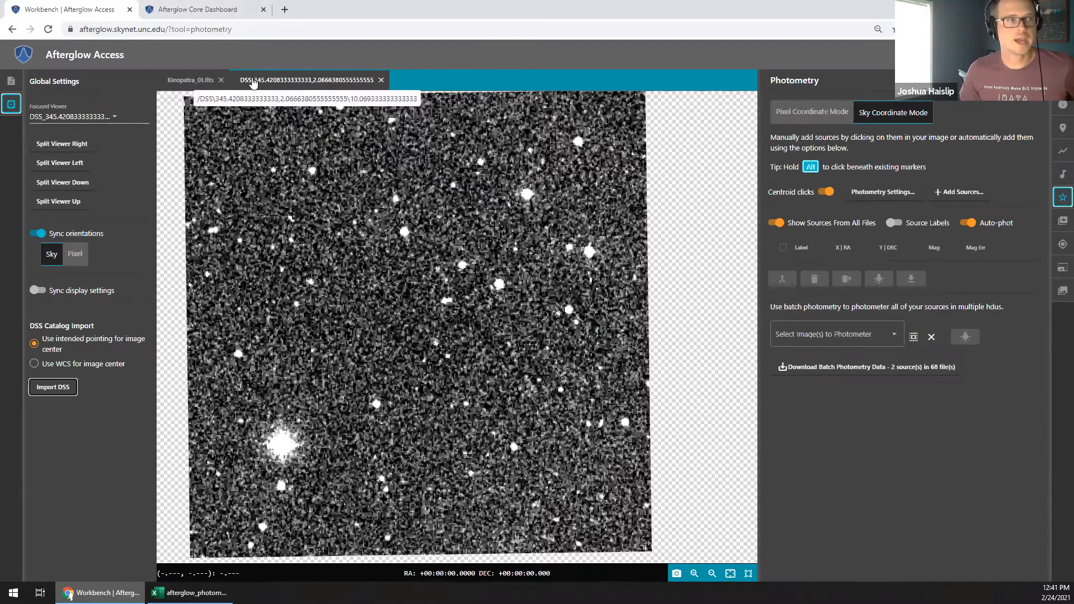
right_click(297, 84)
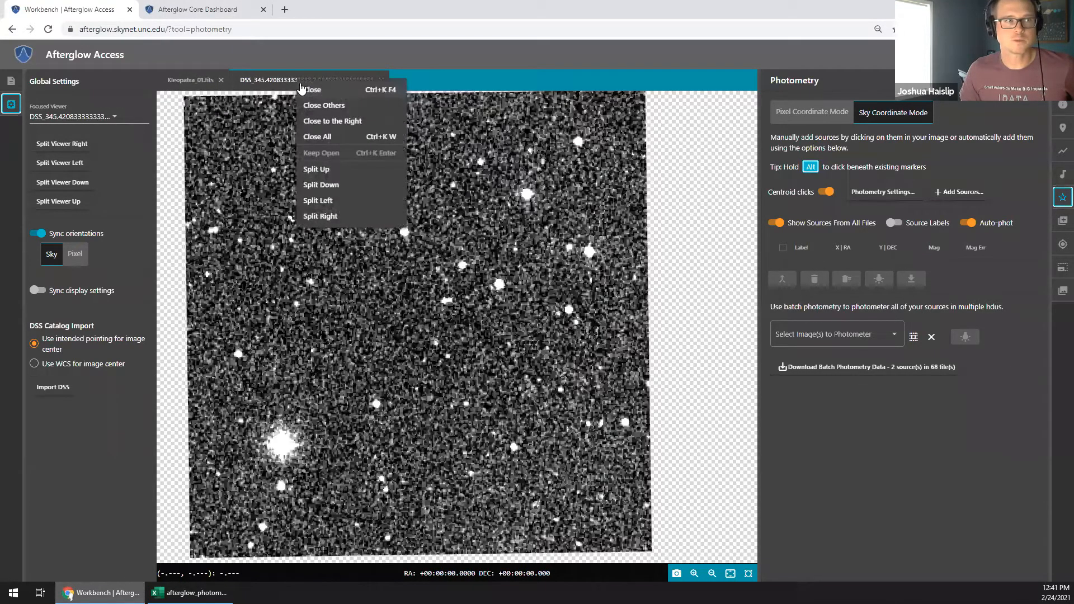
click(358, 214)
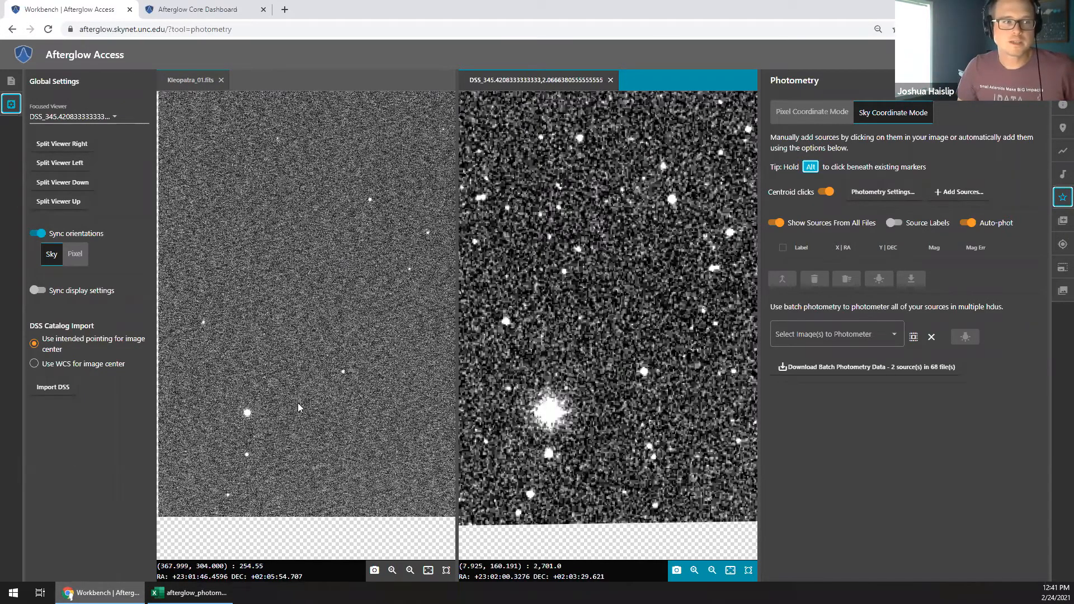
Focus Kleopatra_01.fits and compare its bright lower-left star close up with the same field in the synced DSS image.
click(244, 424)
drag(294, 280, 306, 400)
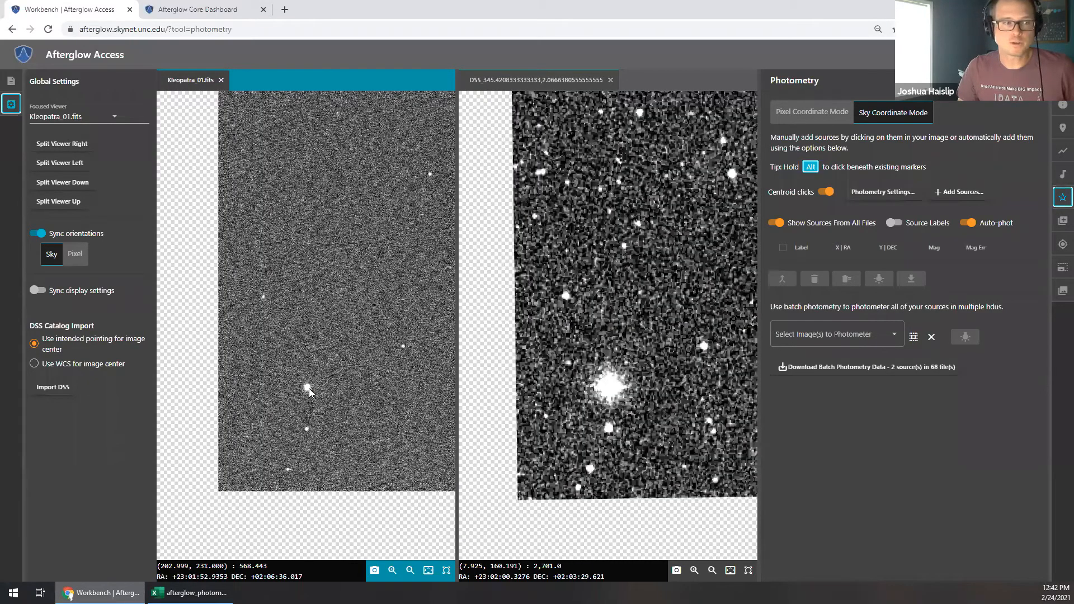
scroll(309, 388, up, 5)
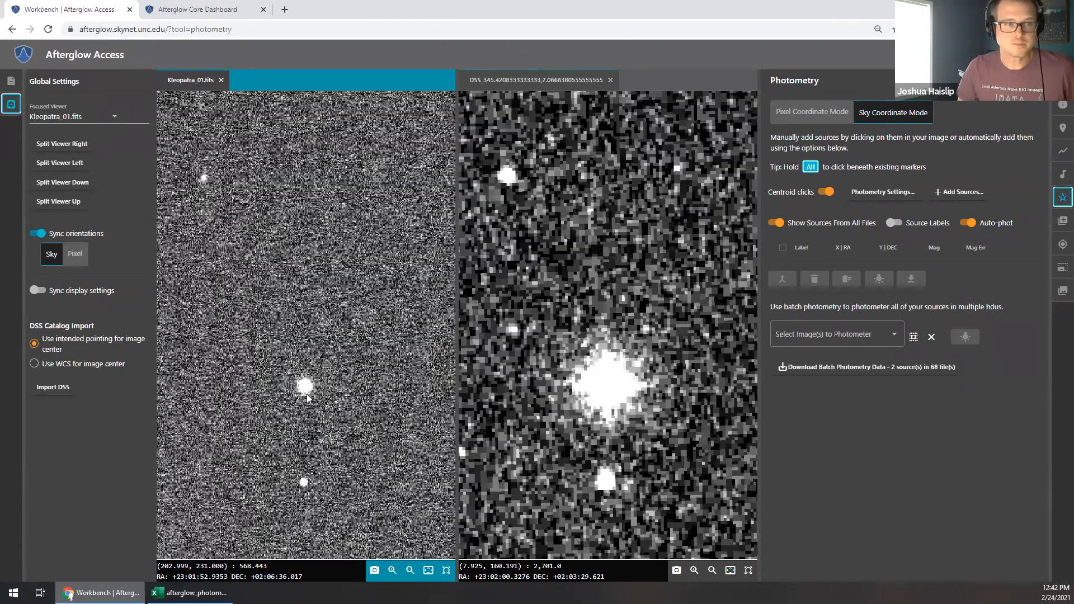
Compare the bright star and the asteroid in Kleopatra_01.fits close up with the same sky positions in the synced DSS image.
scroll(306, 394, up, 3)
drag(315, 402, 334, 365)
drag(664, 366, 697, 384)
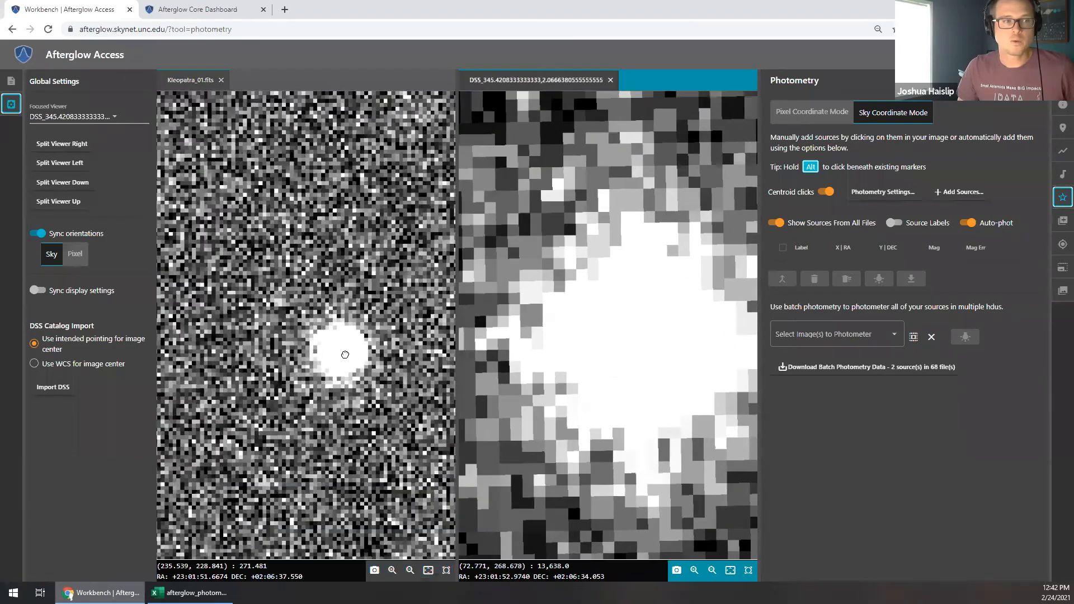
scroll(359, 355, down, 5)
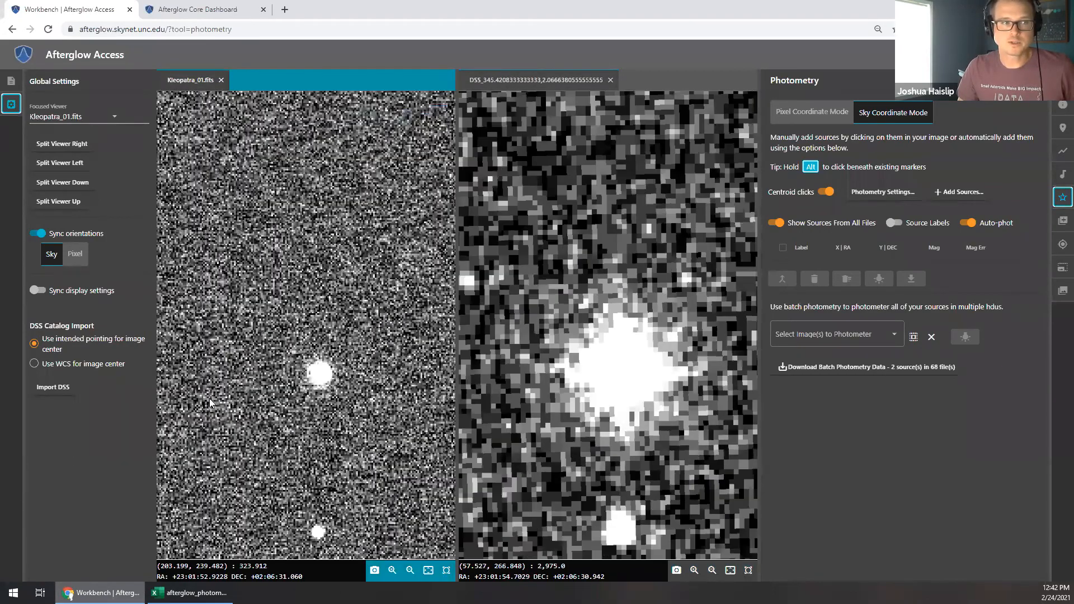
scroll(313, 362, down, 1)
drag(413, 321, 224, 302)
drag(392, 367, 321, 355)
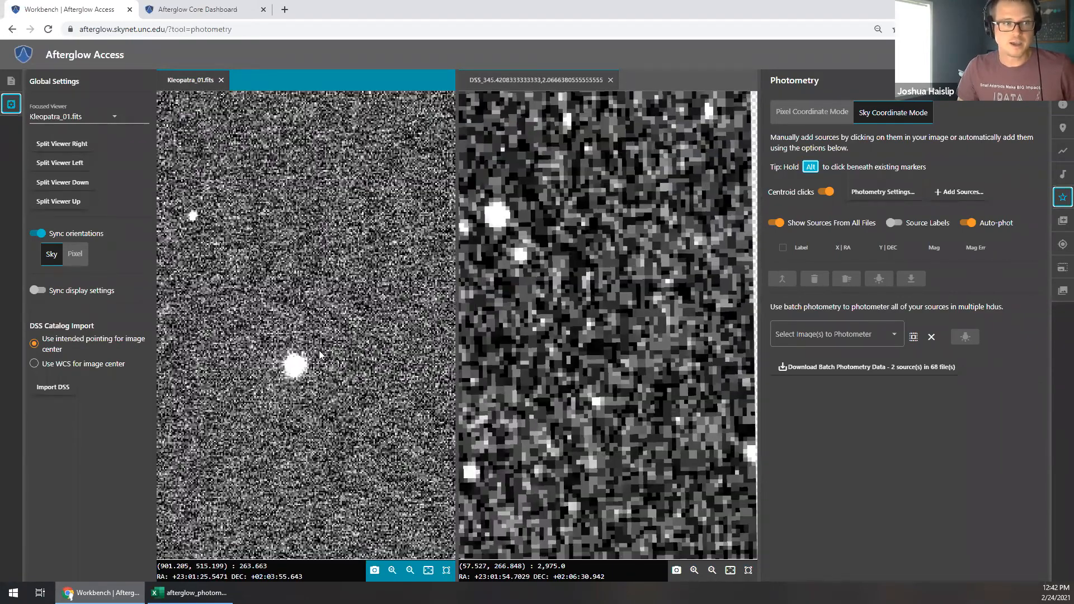
scroll(319, 350, up, 5)
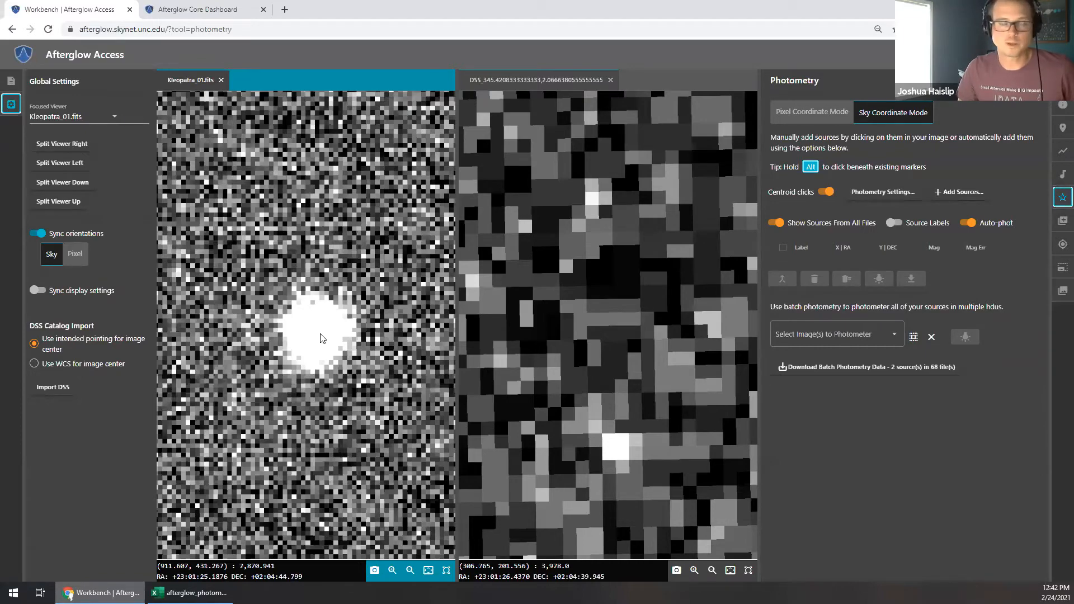
scroll(319, 336, down, 5)
scroll(319, 333, down, 5)
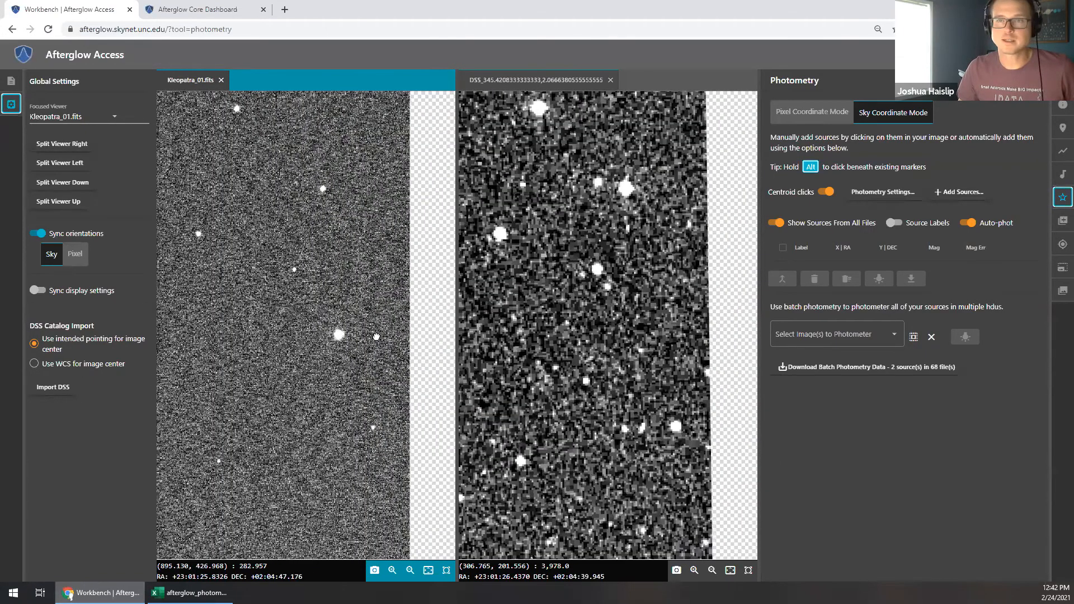
drag(326, 338, 377, 336)
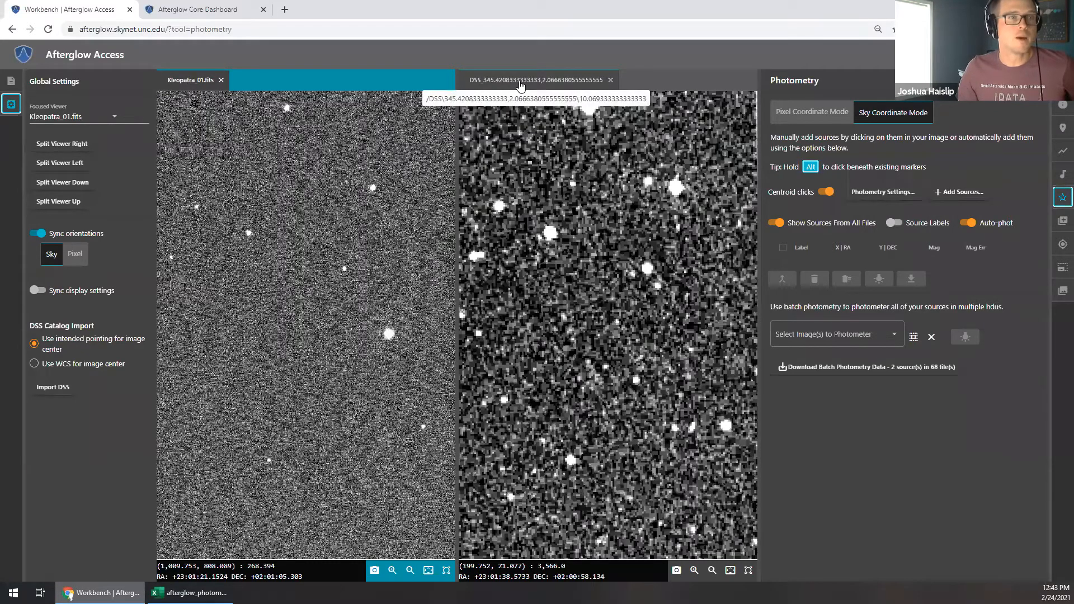
Close the DSS image viewer and bring the whole Kleopatra_01.fits image into view.
click(611, 80)
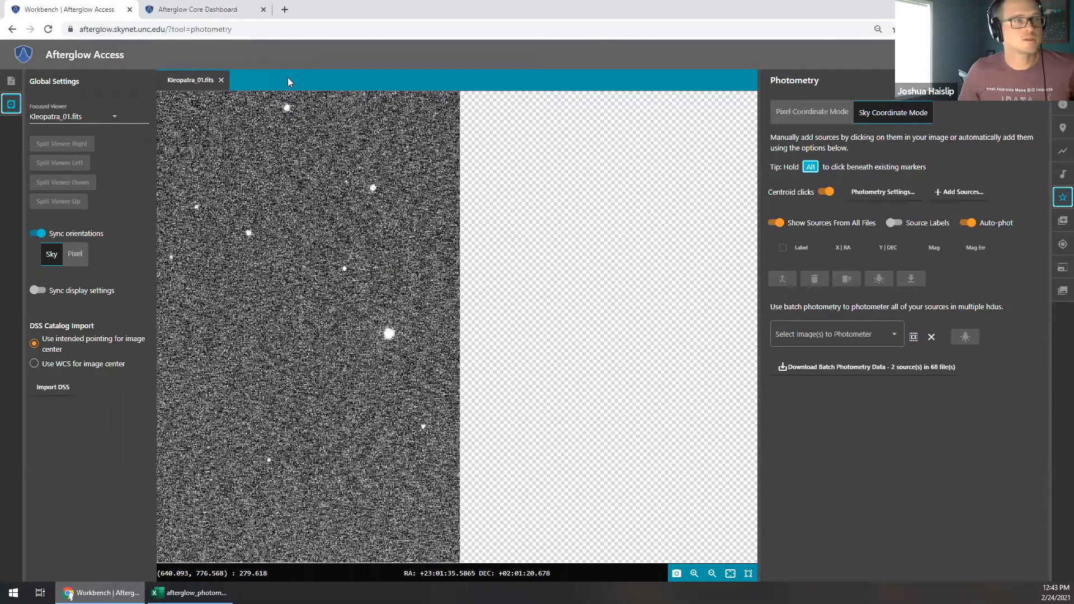
drag(377, 256, 501, 267)
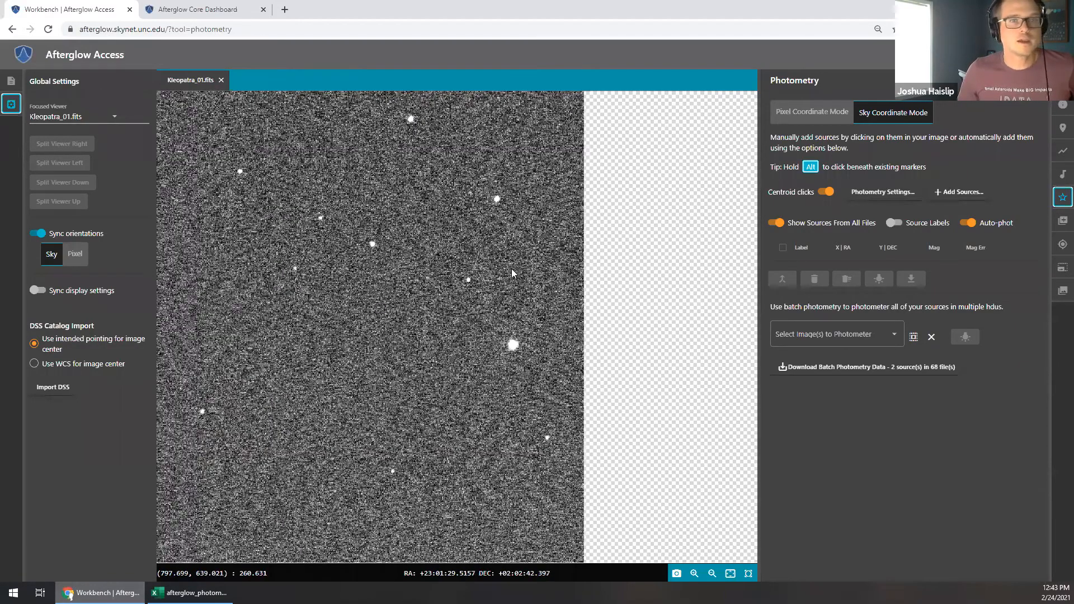
key(z)
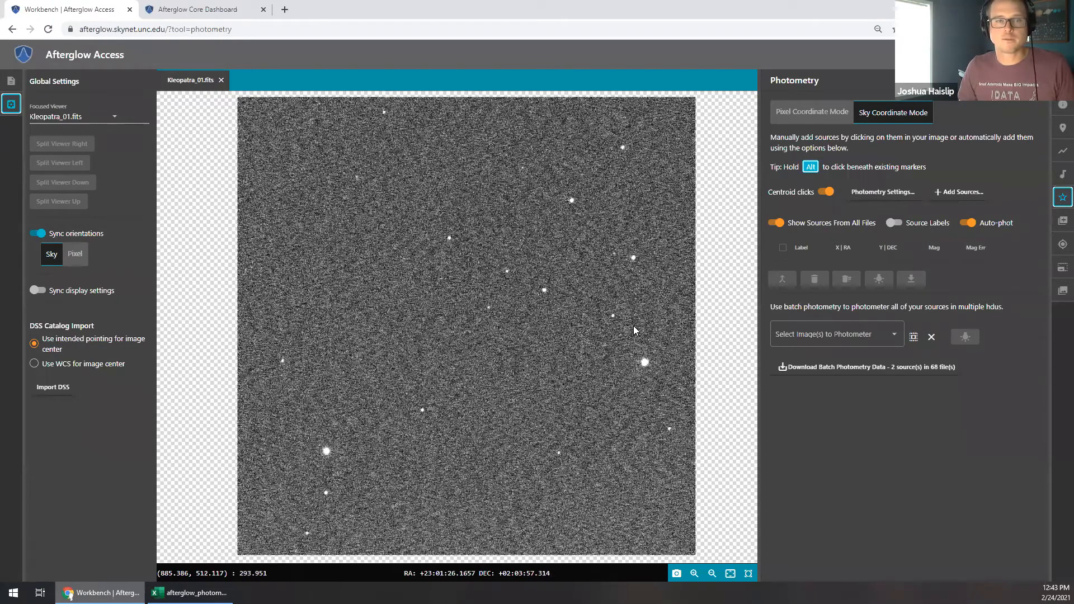
Add the bright lower-left star and the asteroid near the image's right edge as photometry sources in Kleopatra_01.fits.
click(325, 451)
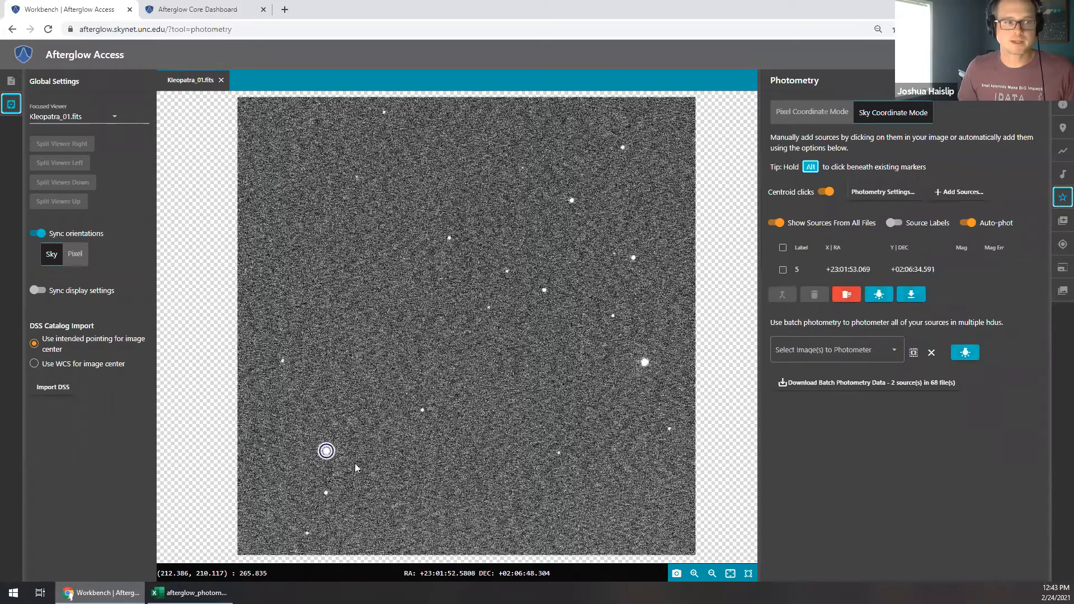
click(643, 363)
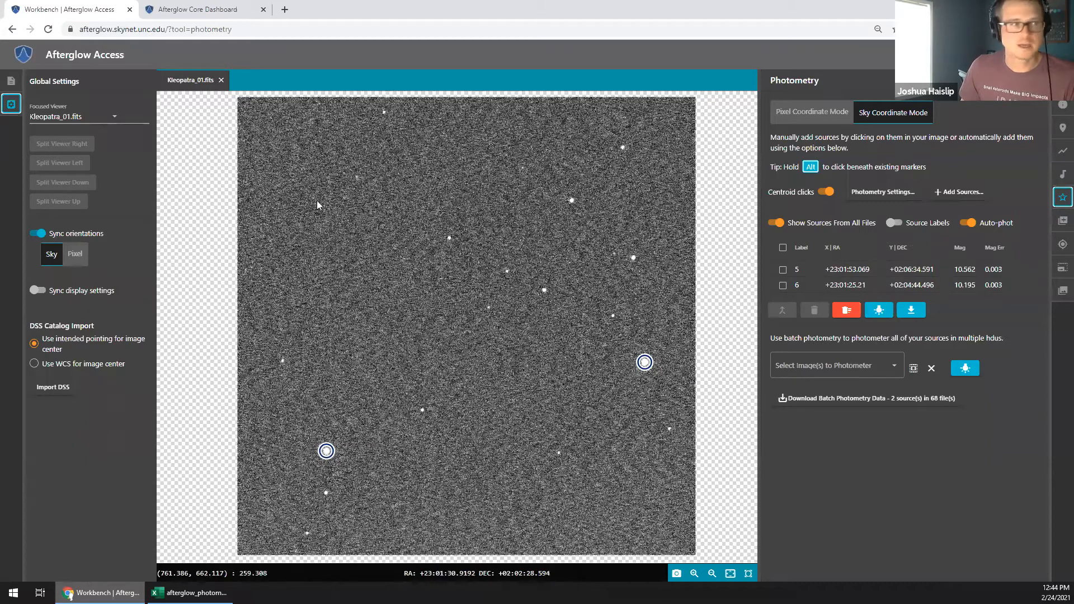
Add the asteroid as a photometry source at its shifted positions in Kleopatra_06.fits and Kleopatra_29.fits.
click(10, 82)
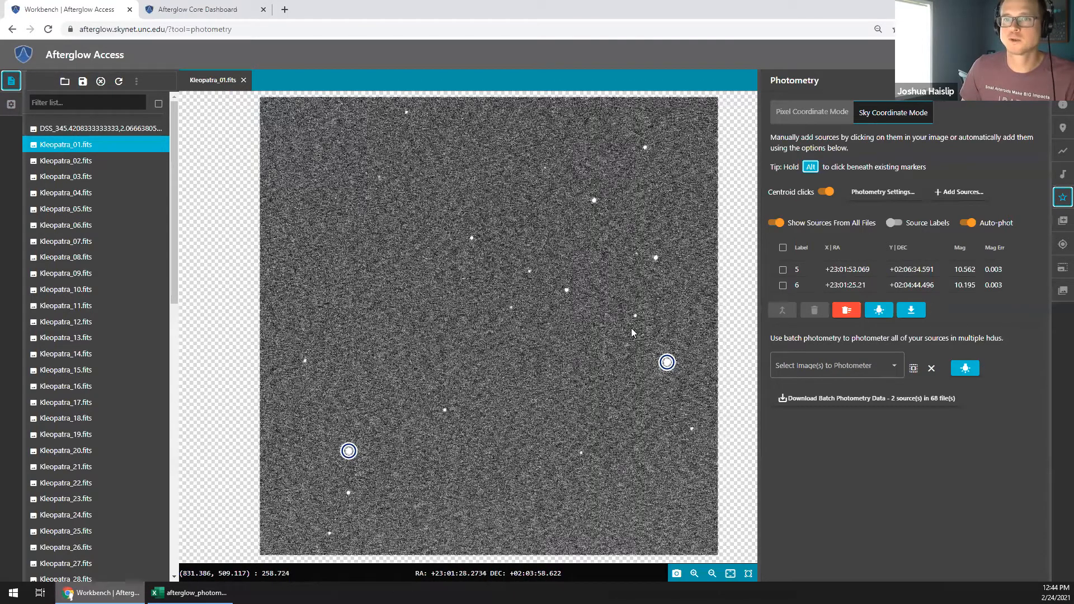
click(66, 225)
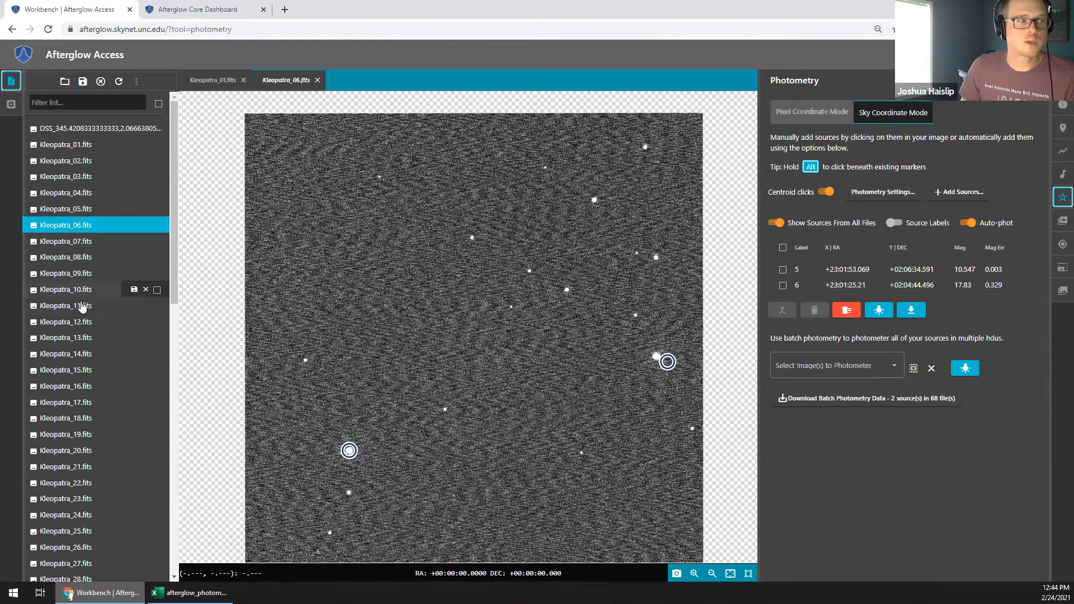
scroll(81, 410, down, 1)
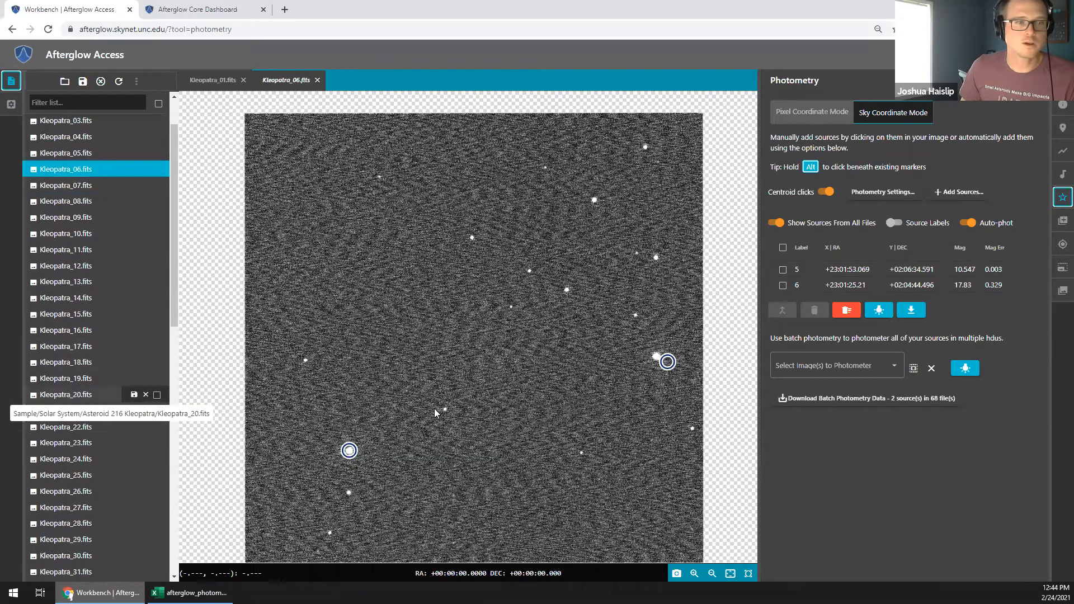
click(656, 358)
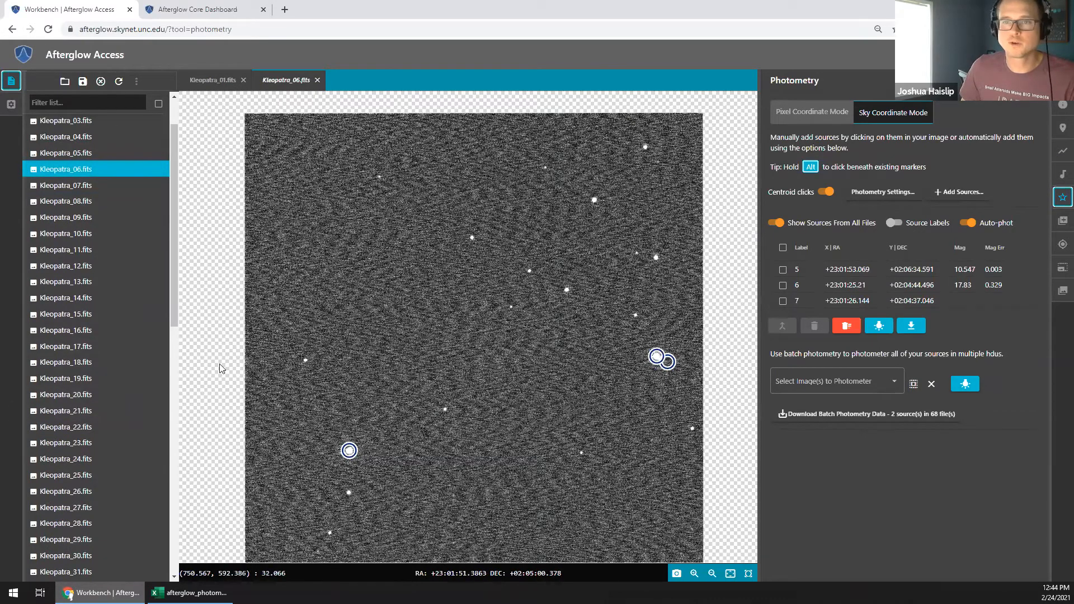
scroll(119, 394, down, 3)
click(84, 372)
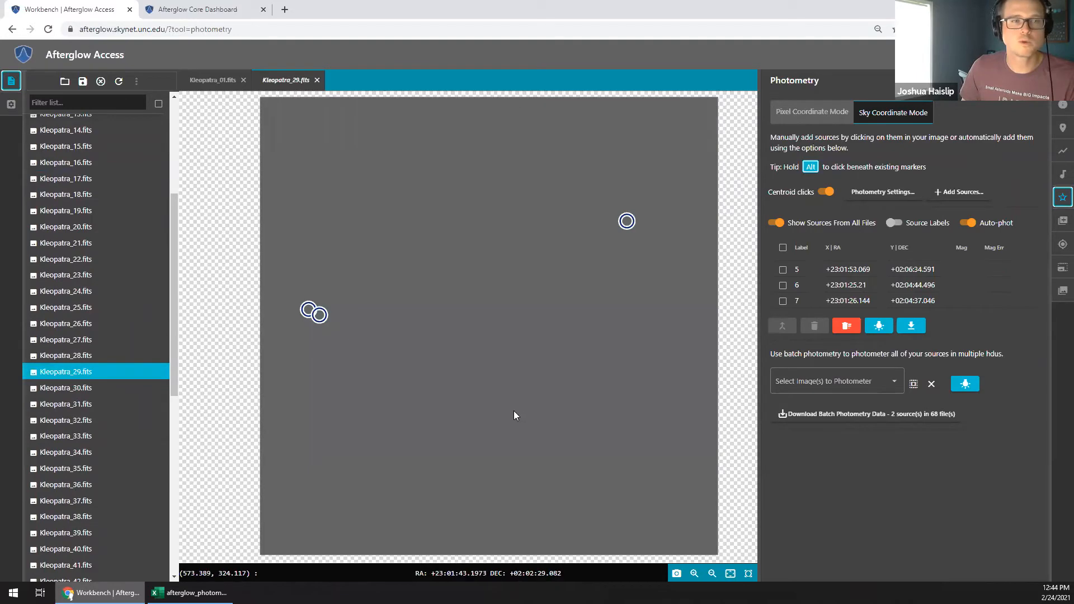
click(353, 336)
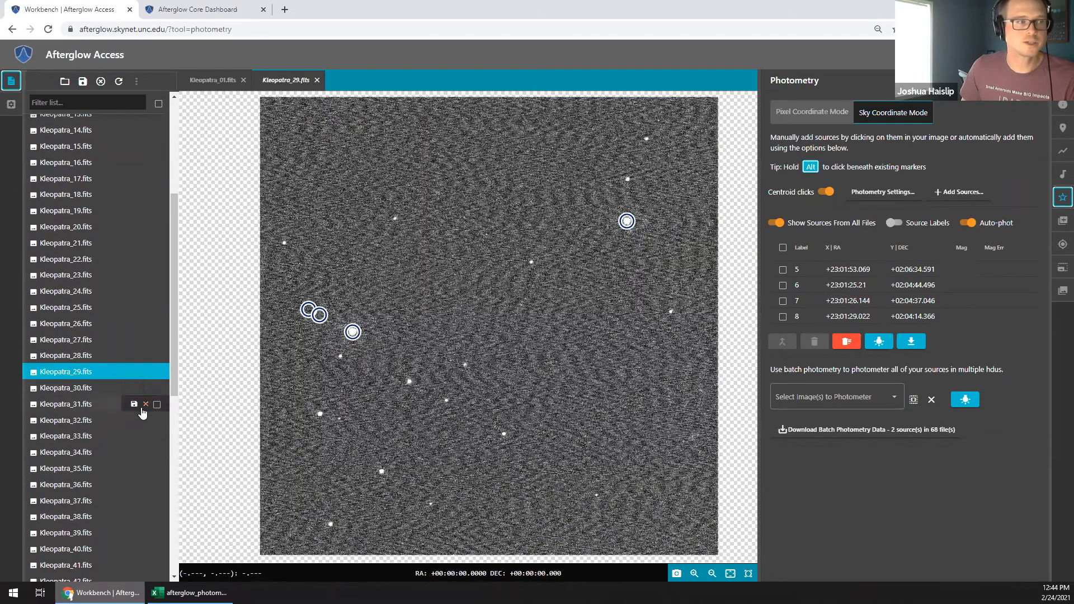
Add the asteroid as a photometry source at its shifted positions in Kleopatra_51.fits and Kleopatra_63.fits.
scroll(108, 453, down, 5)
click(108, 453)
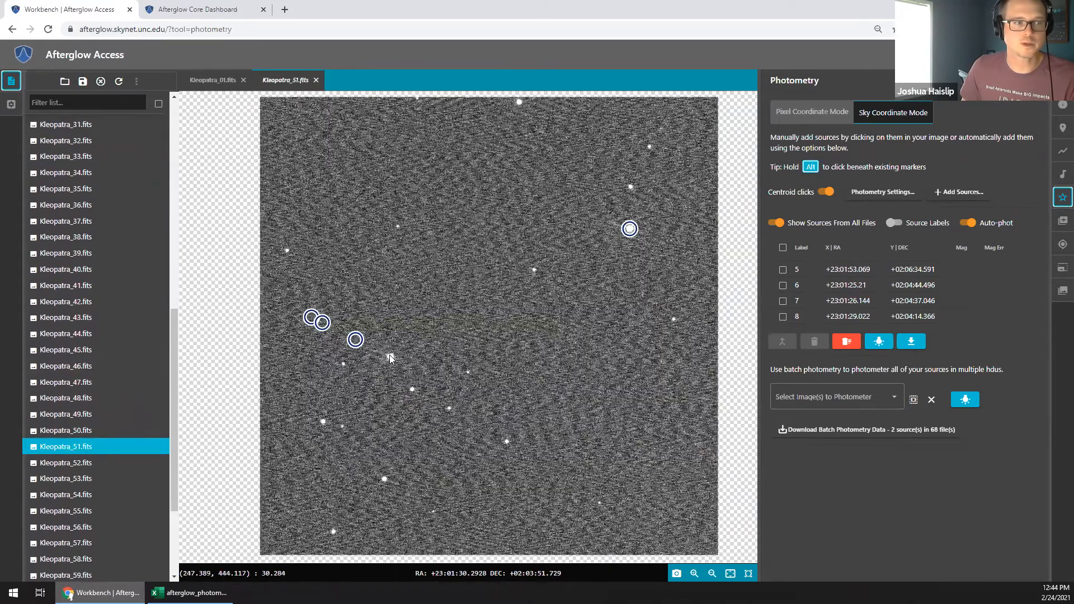
click(390, 357)
scroll(65, 428, down, 3)
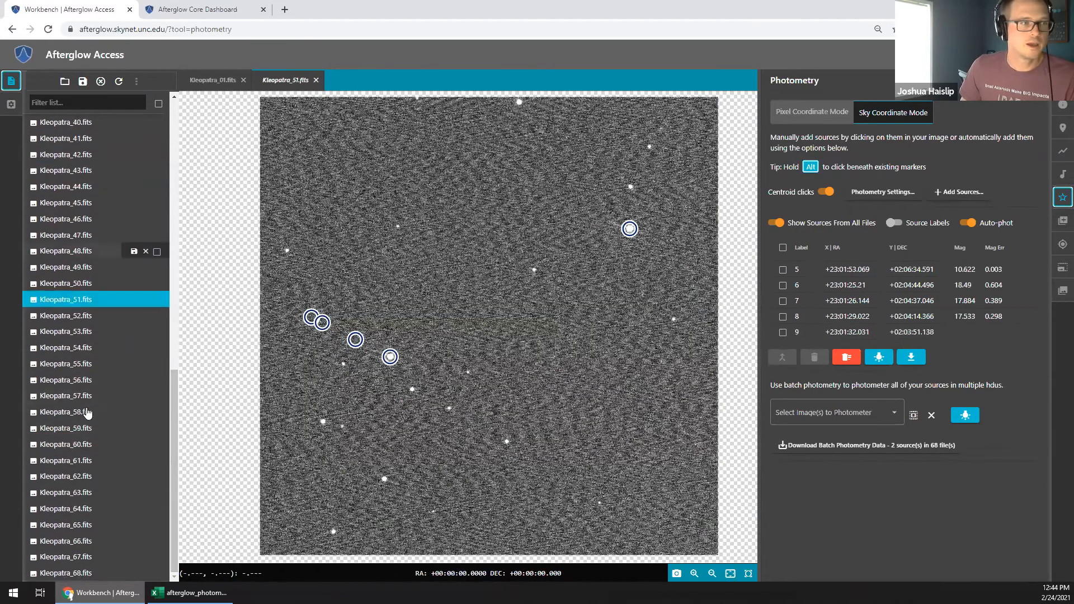
click(89, 493)
click(415, 383)
In Kleopatra_67.fits, select the five asteroid sources labelled 6 through 10 and merge them into one moving source.
click(66, 557)
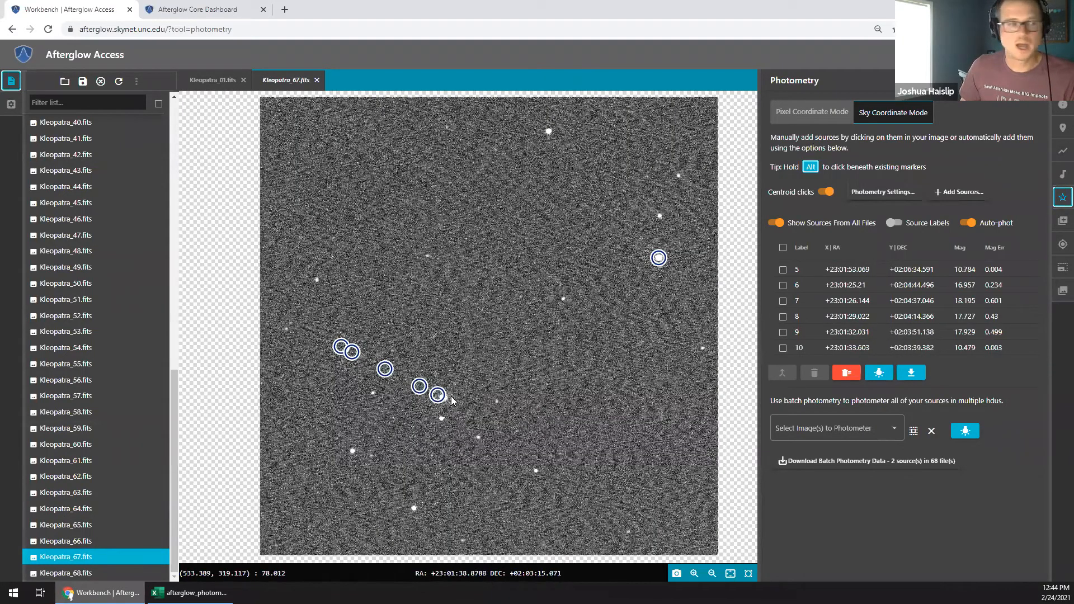
click(341, 347)
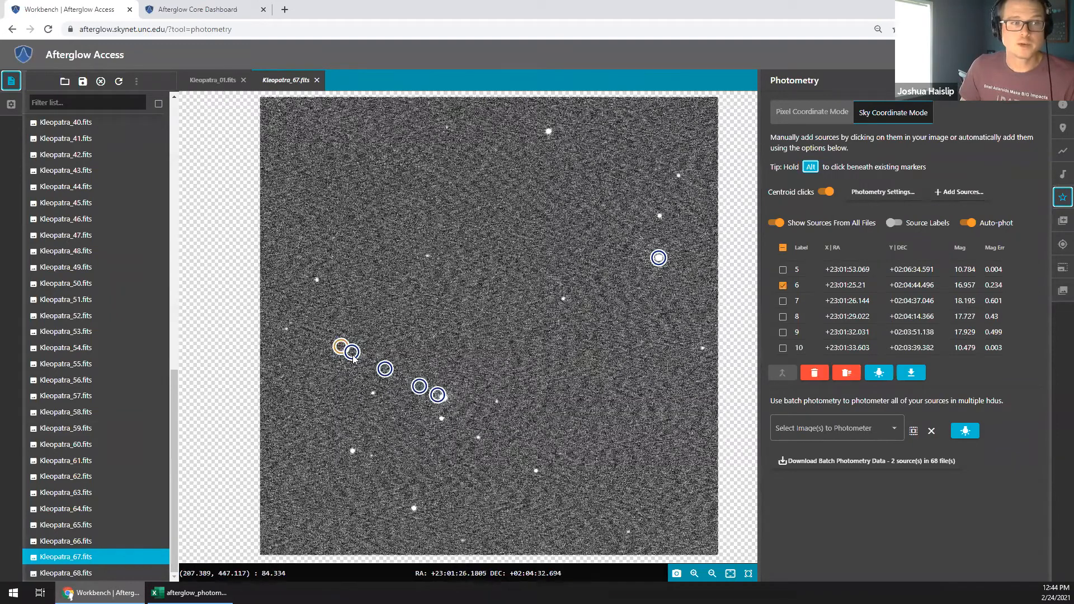
click(351, 352)
click(385, 369)
click(420, 386)
click(437, 396)
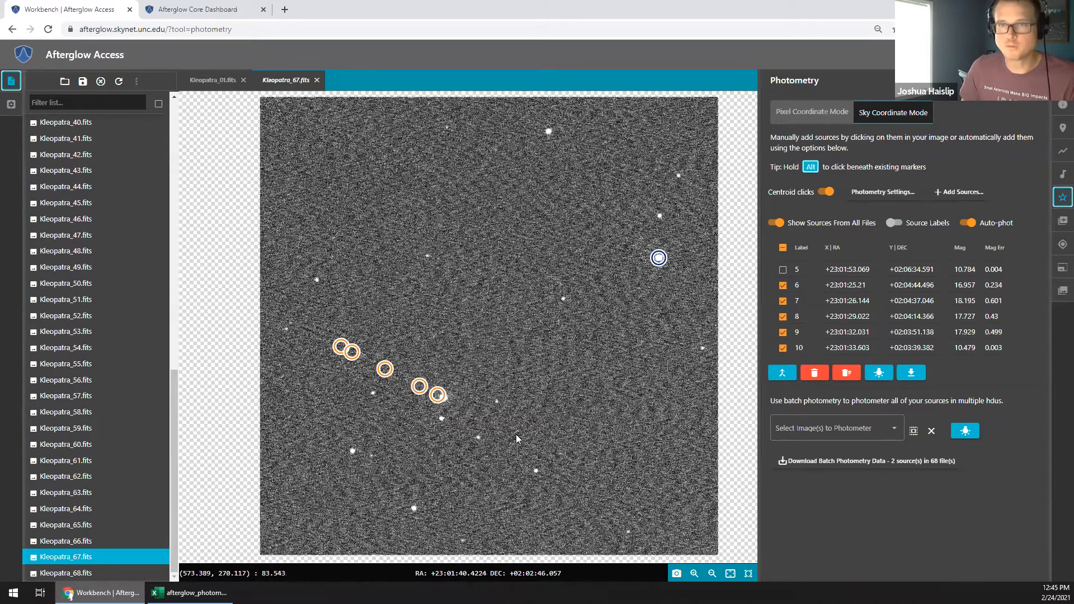
click(781, 373)
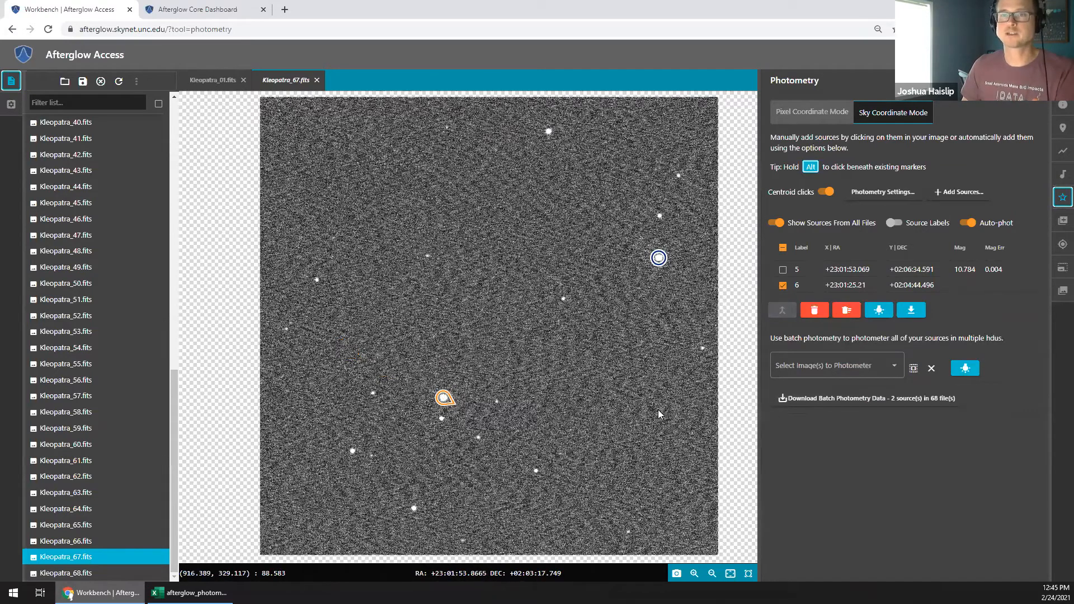
Check the merged asteroid source in Kleopatra_53.fits and run batch photometry on all the open images.
click(48, 329)
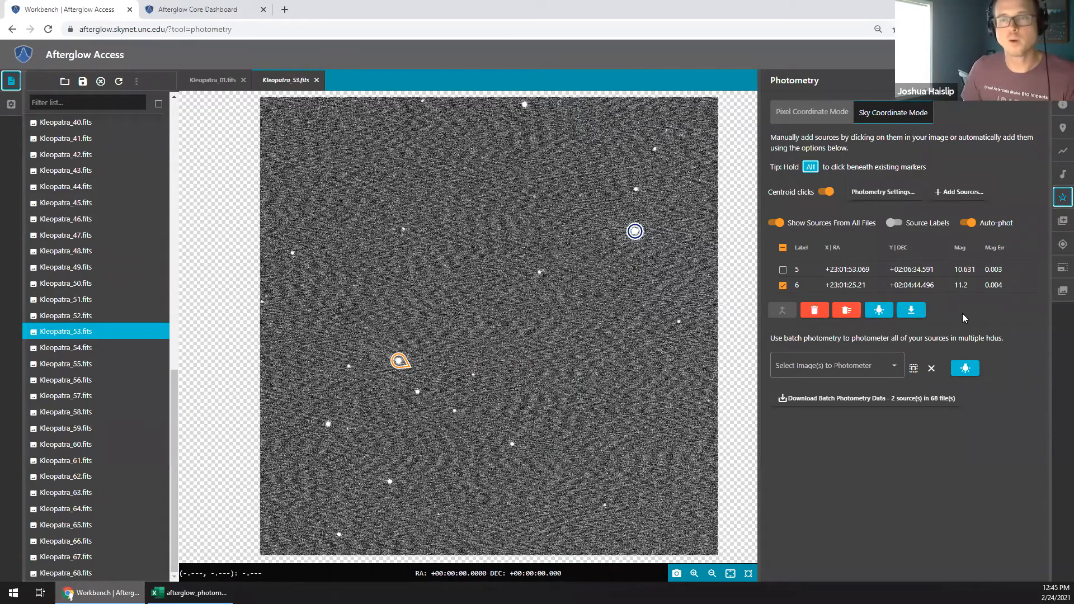
click(914, 372)
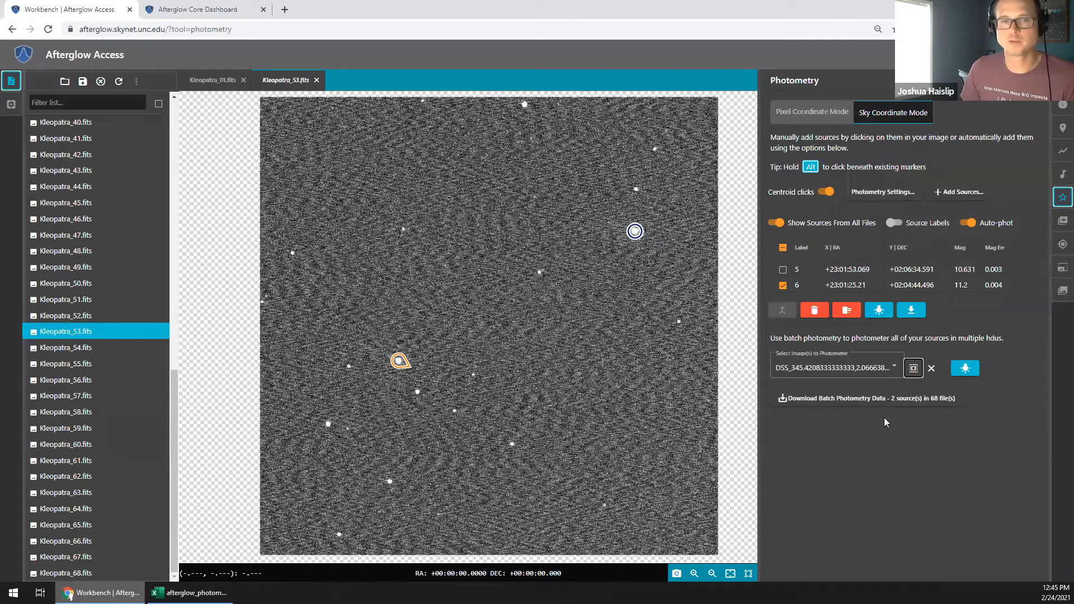
click(966, 370)
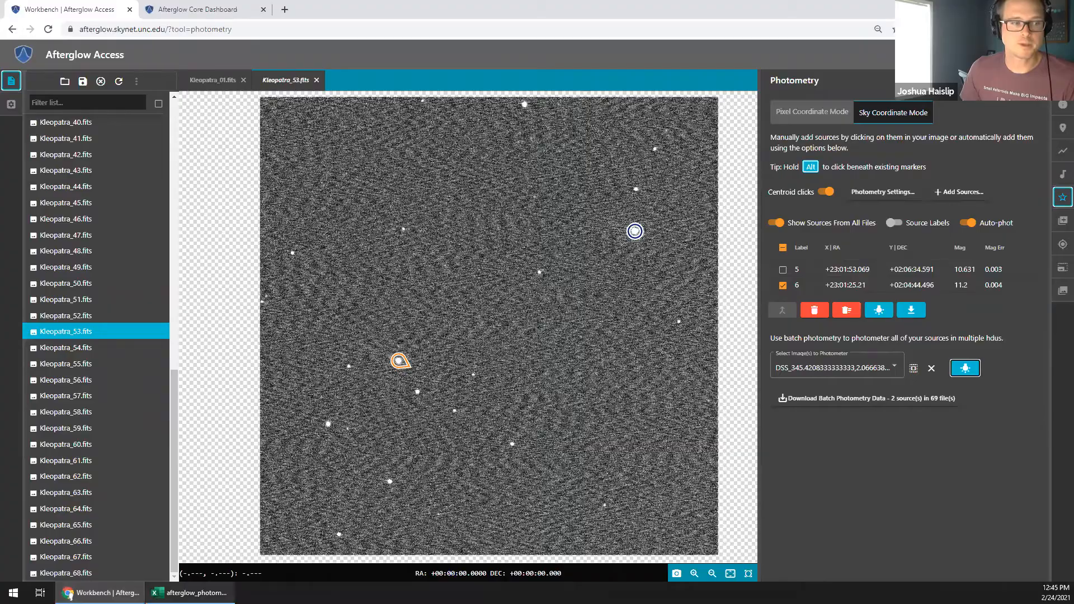
Switch to Excel to examine the light curve chart in afterglow_photometry.csv, and return to Afterglow Access.
click(190, 592)
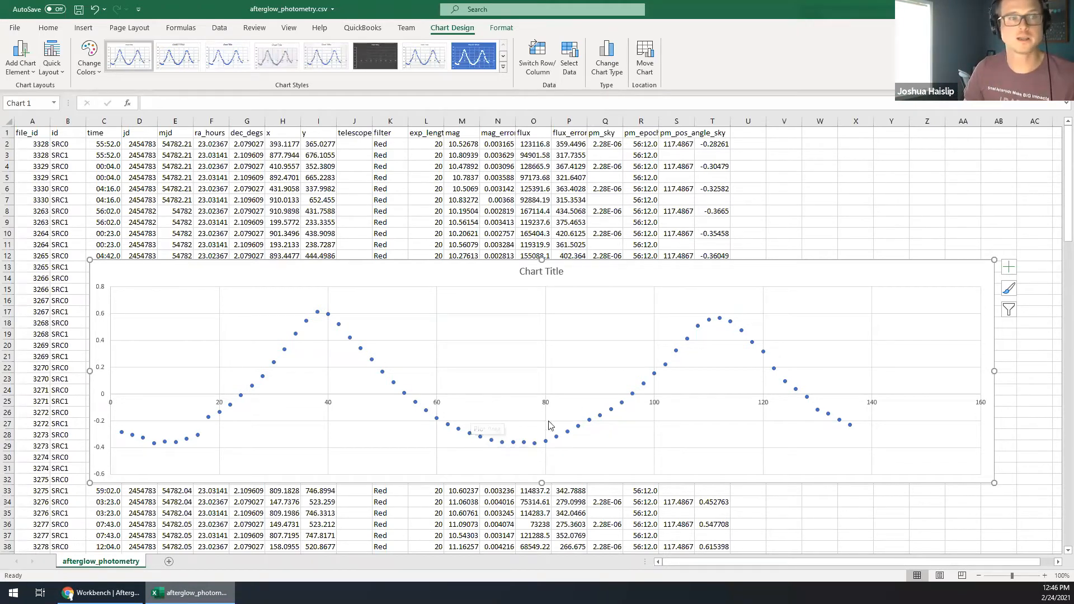
click(68, 594)
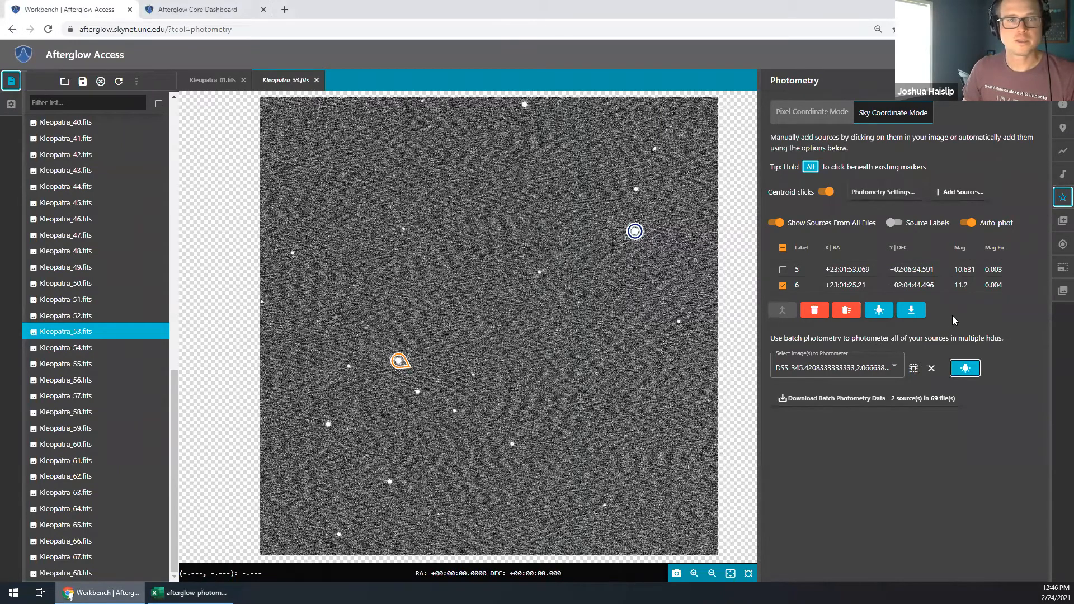
Review the constant aperture photometry settings without changing them and look at the source extraction option for adding sources.
click(896, 194)
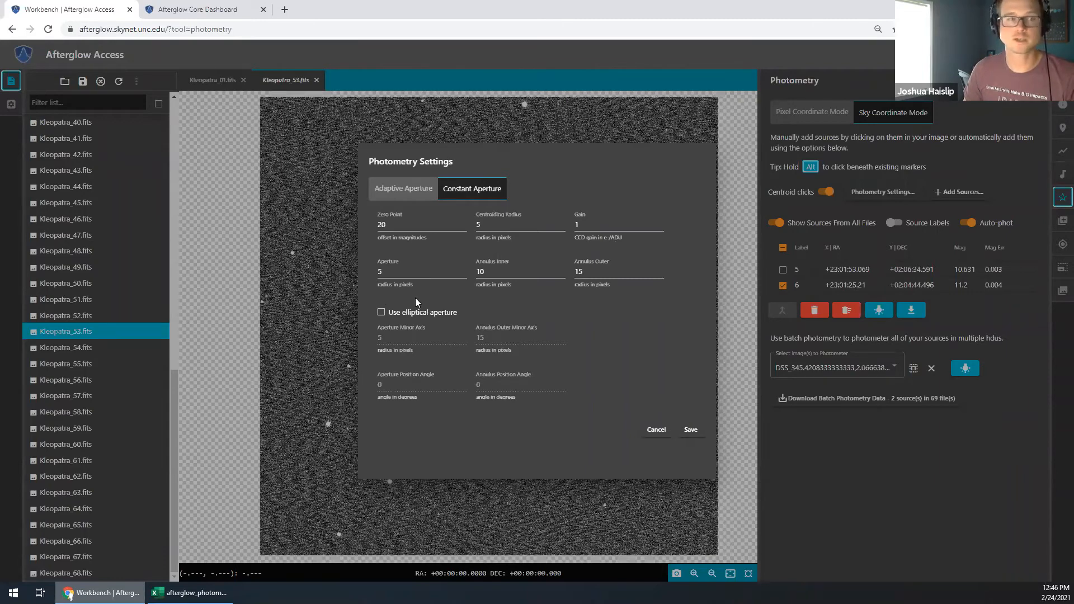
click(656, 429)
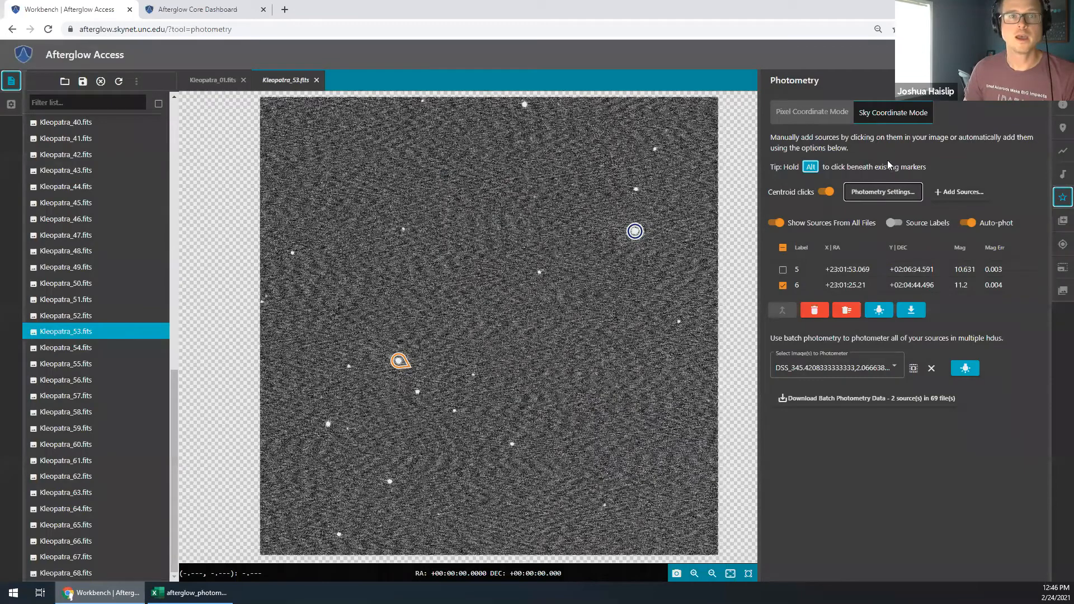
drag(580, 254, 566, 255)
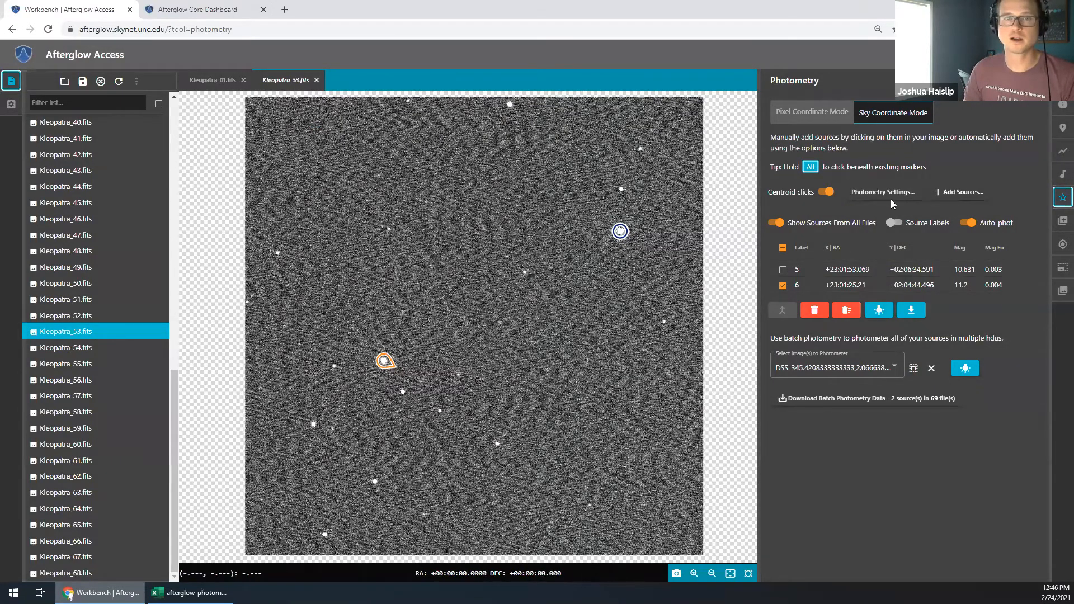
click(960, 193)
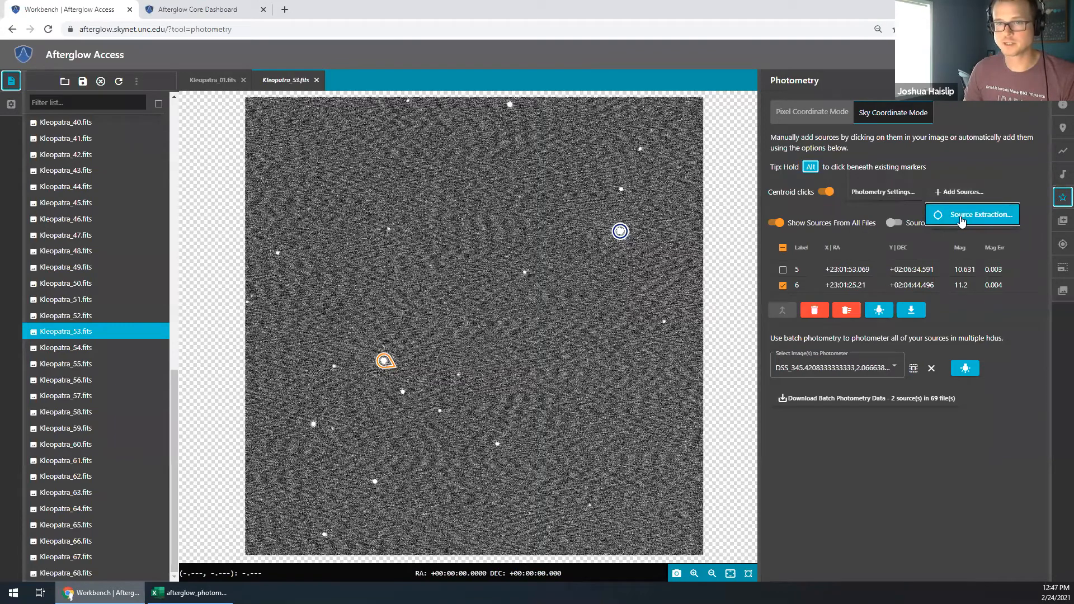
click(977, 143)
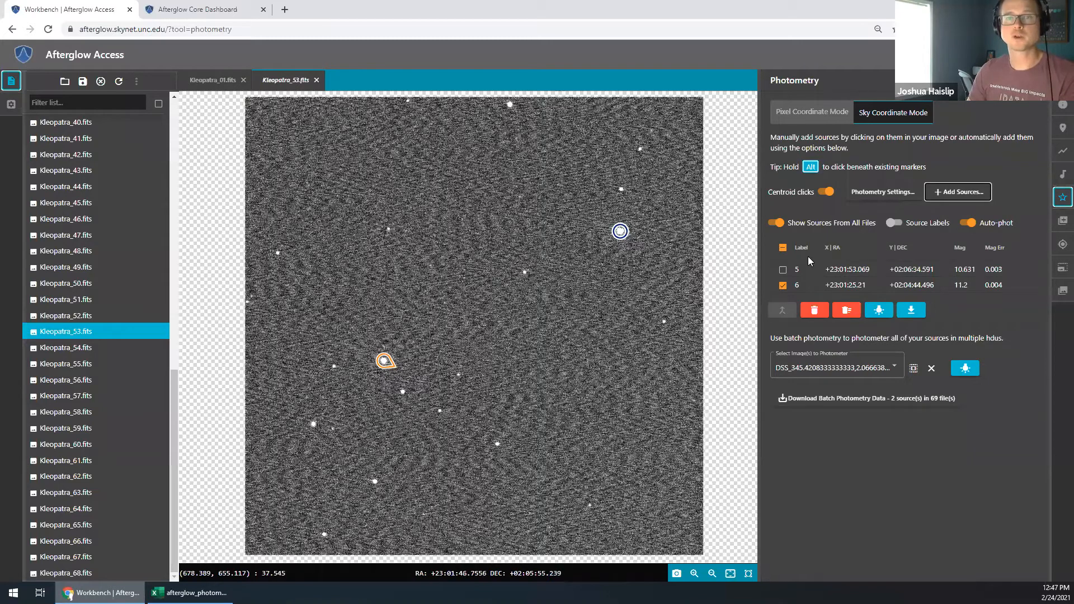
click(954, 192)
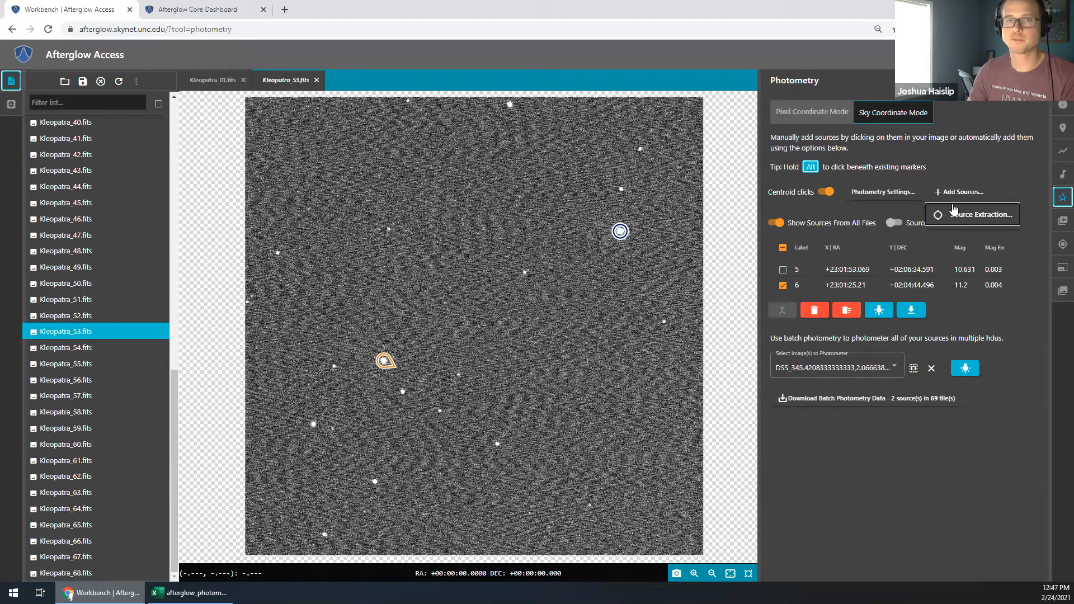
click(965, 229)
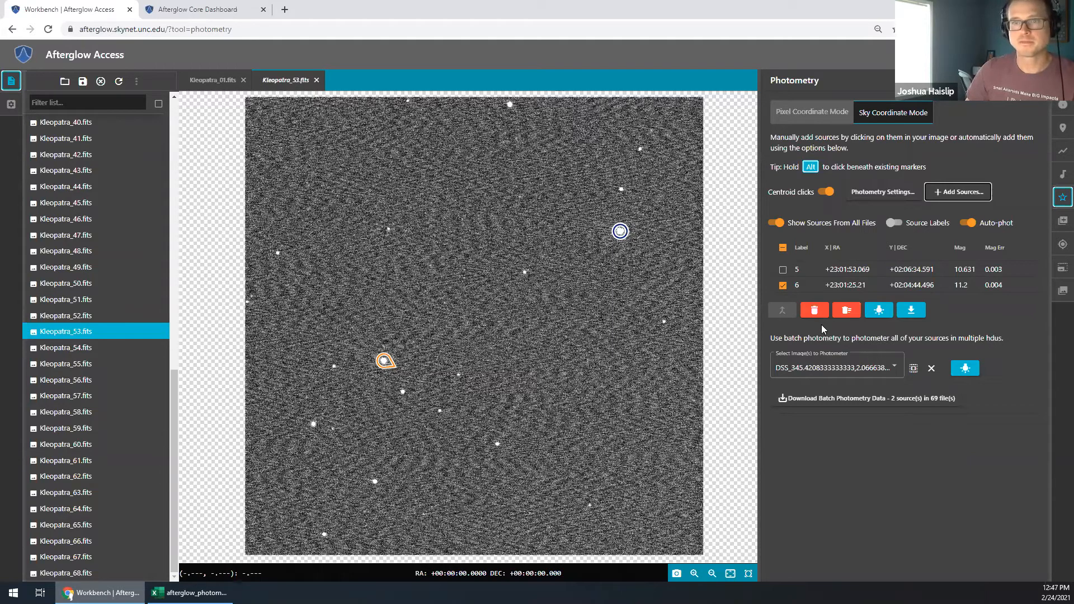
Examine the Image Calculator's simple mode and its advanced mode with the operation string and image variables.
click(1062, 222)
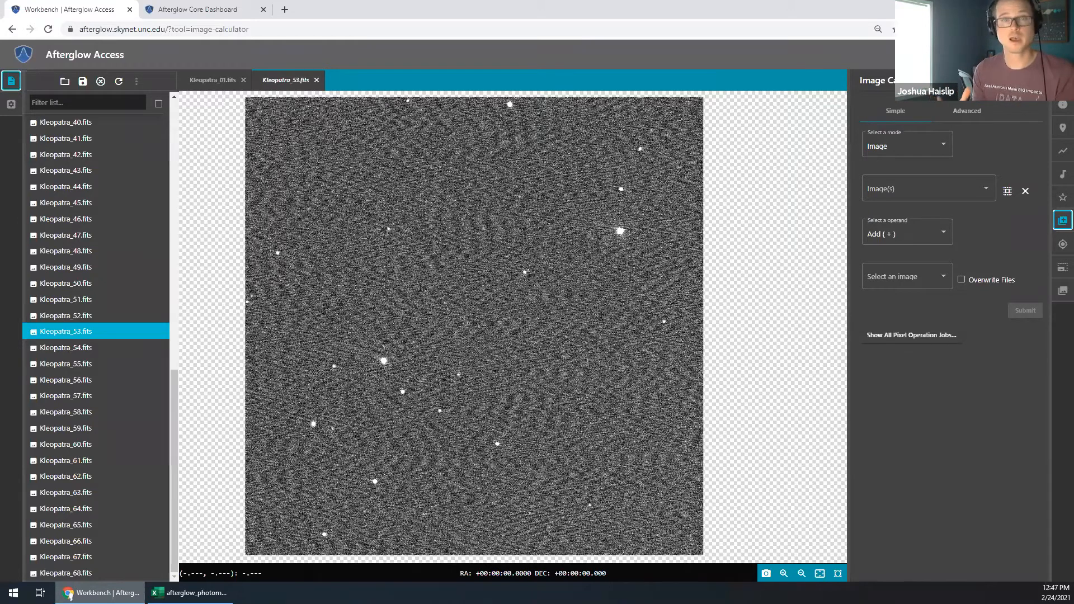
click(967, 110)
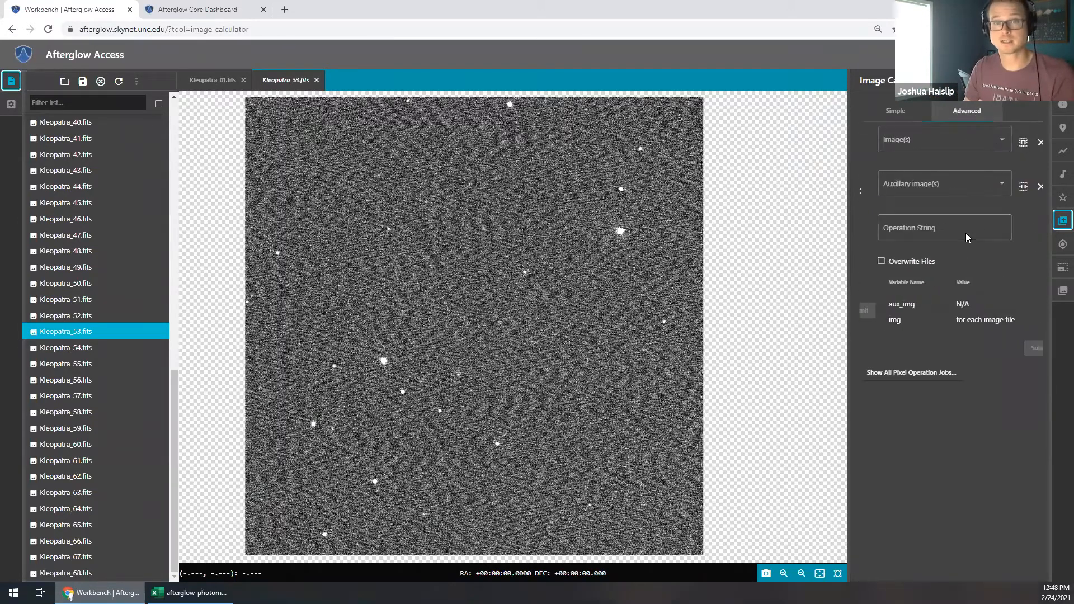
click(900, 227)
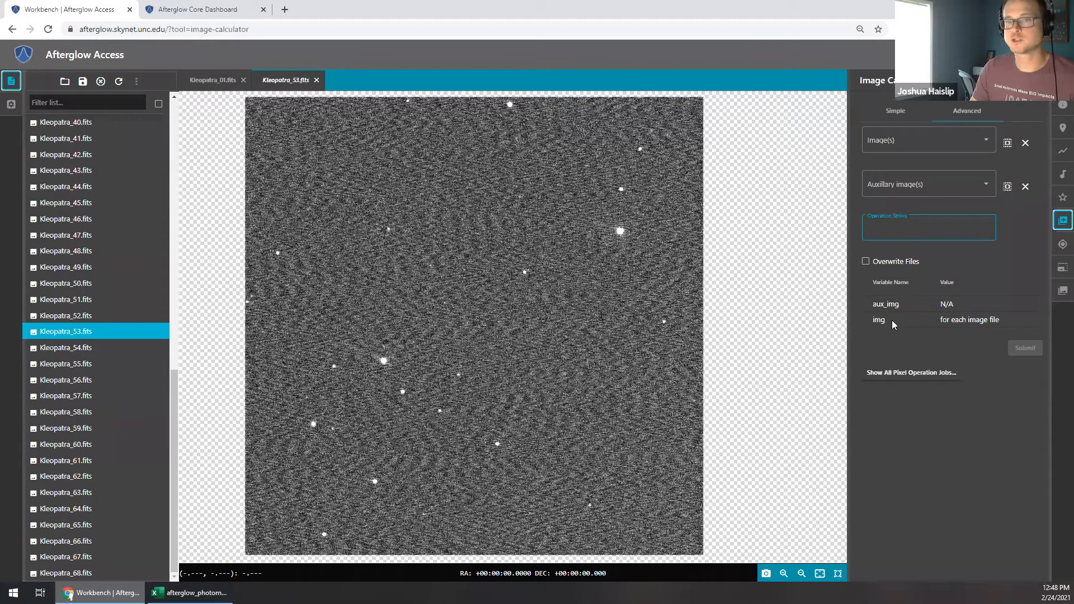
Look over the options of the WCS Calibration, Aligner and Stacker tools without processing any images.
click(1063, 244)
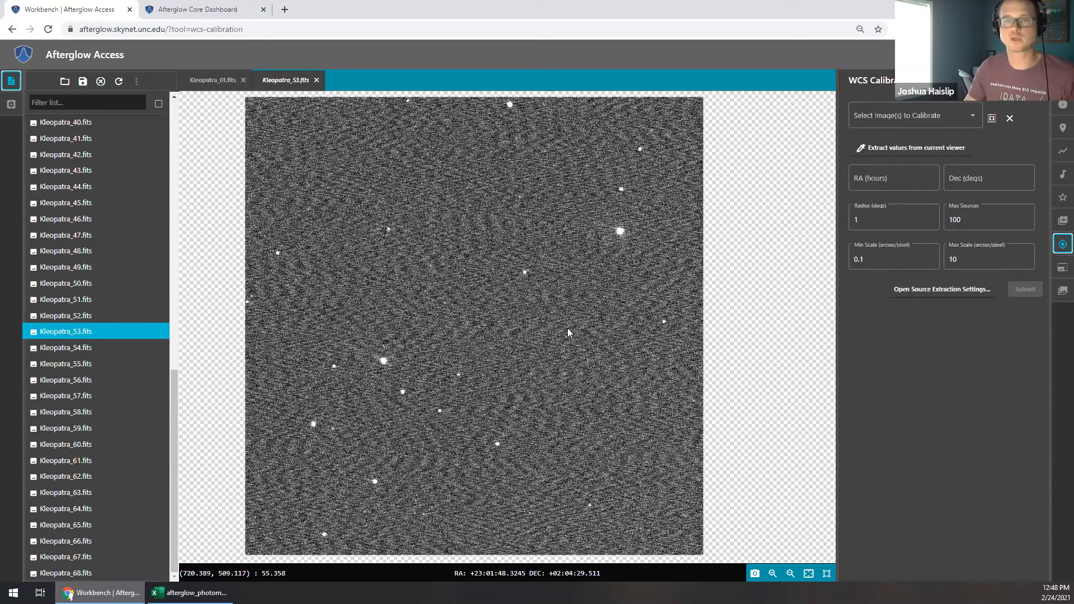
click(1061, 272)
click(1061, 295)
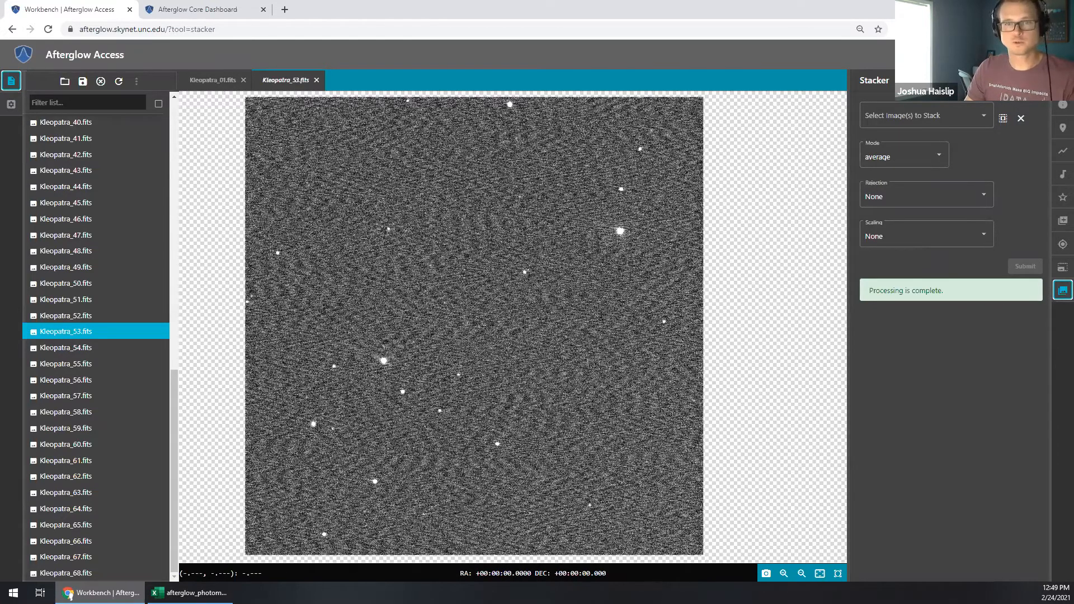
click(1062, 267)
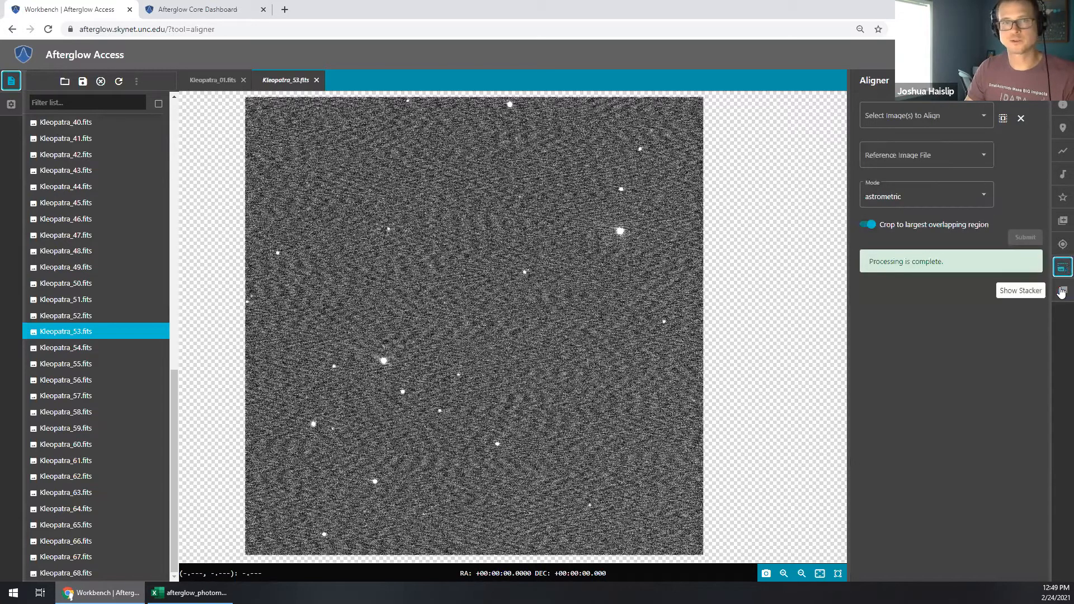
click(1061, 290)
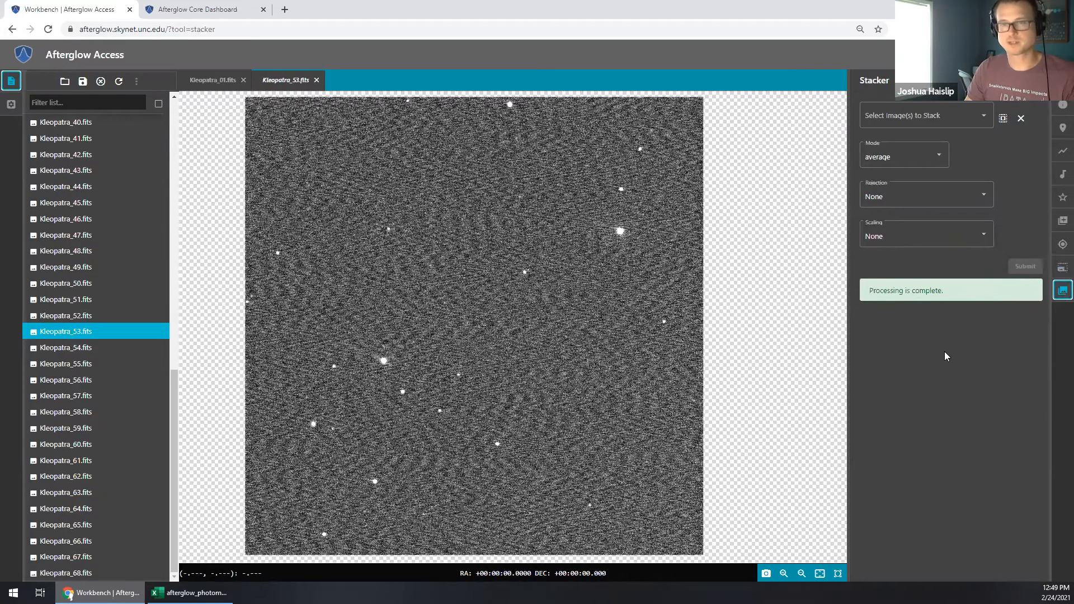
Close all open files and browse to the Workspace folder for opening new ones.
click(100, 82)
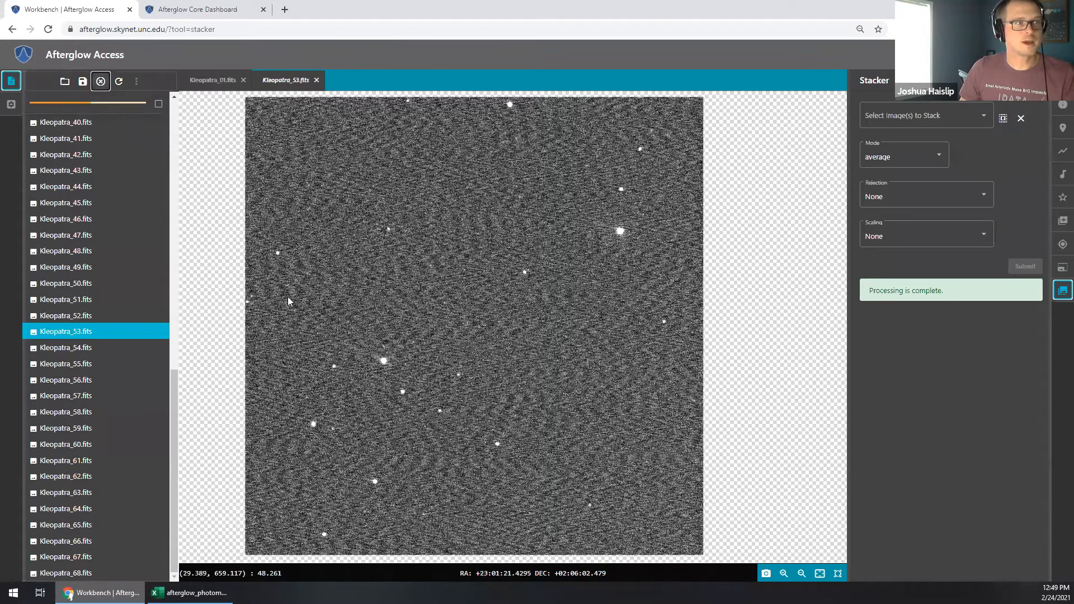
click(562, 334)
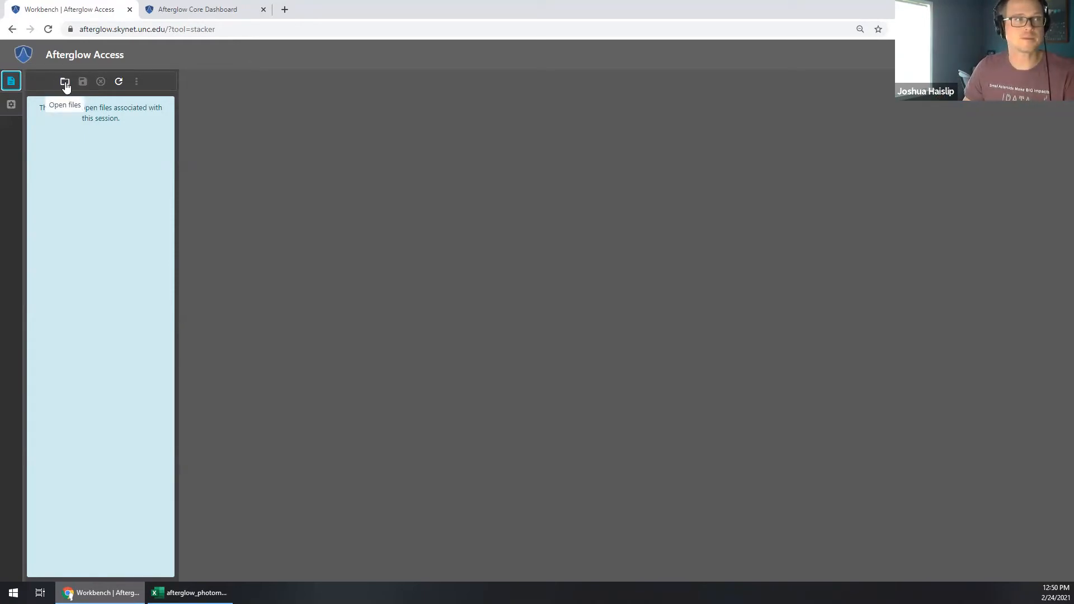
click(65, 83)
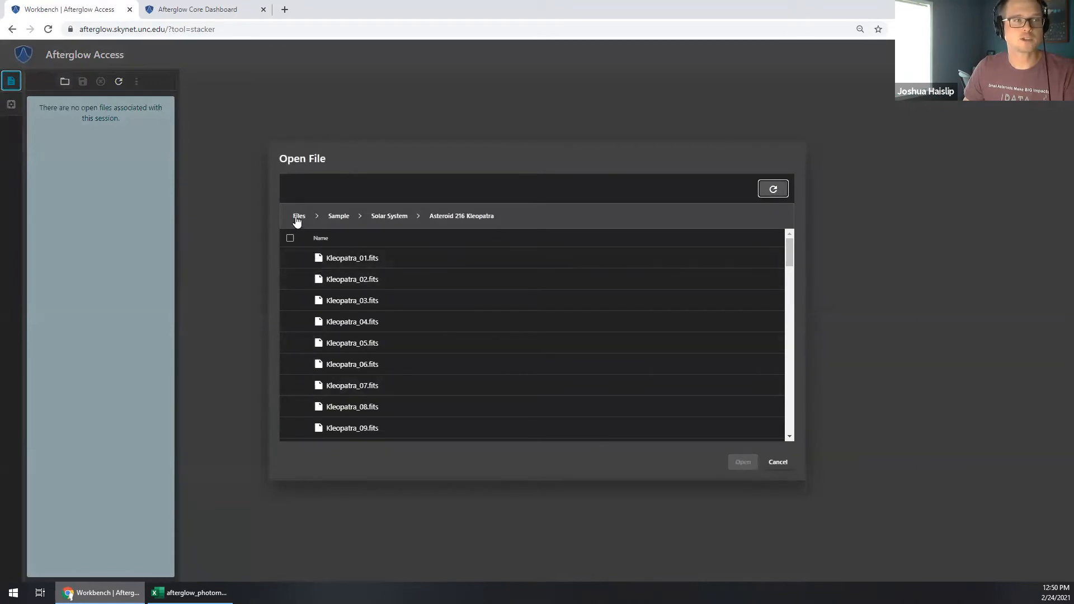
click(299, 216)
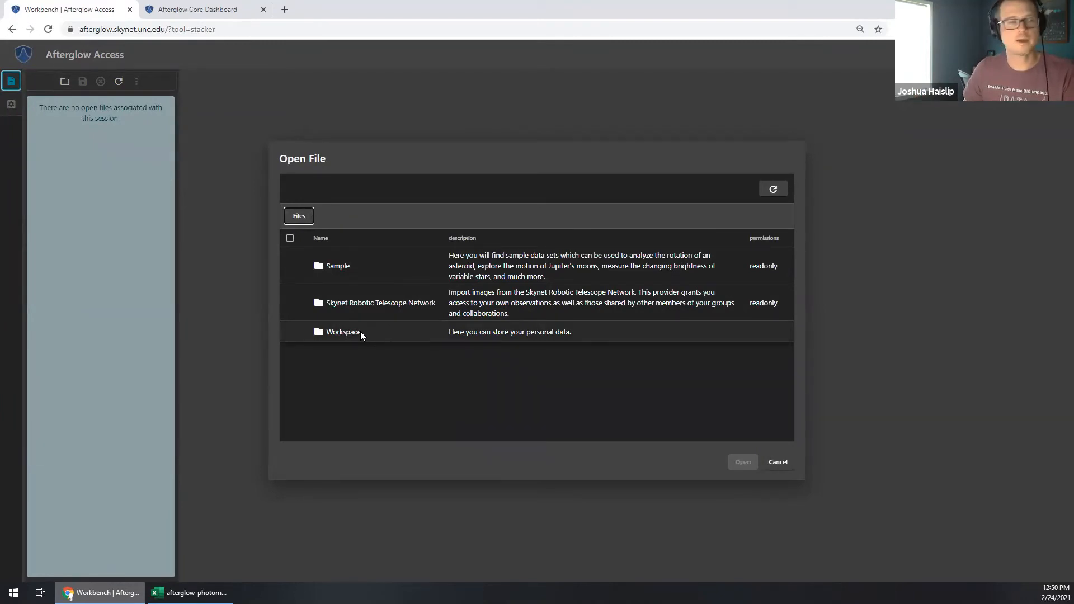
double_click(360, 332)
Upload eagle_502nmos.fits, eagle_656nmos.fits and eagle_673nmos.fits from the local eagle downloads folder into the Workspace.
click(383, 188)
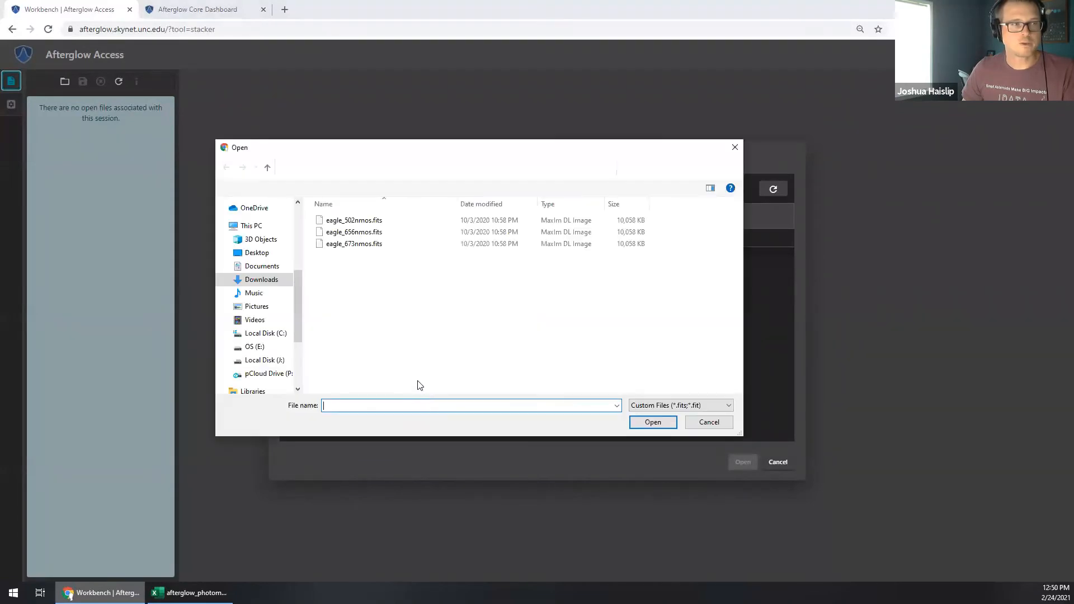
click(362, 223)
ctrl+click(358, 232)
ctrl+click(358, 244)
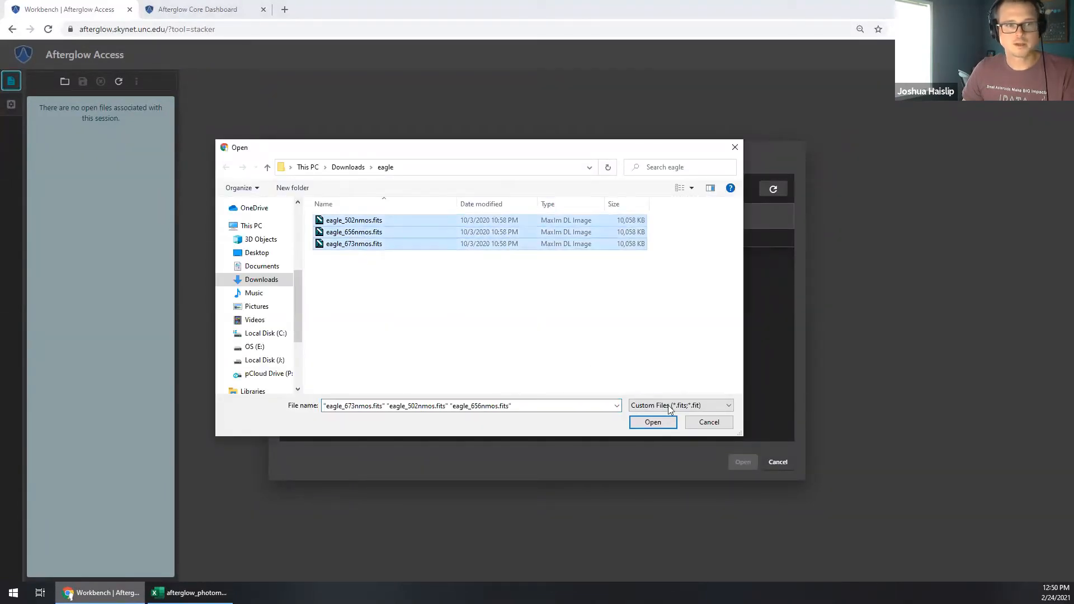
click(654, 422)
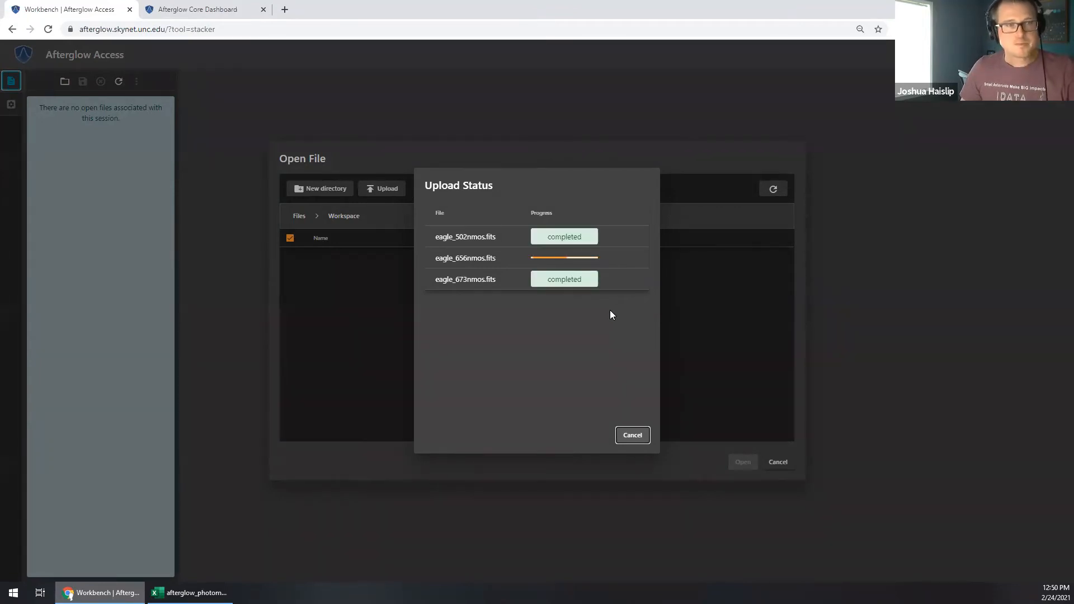
click(635, 437)
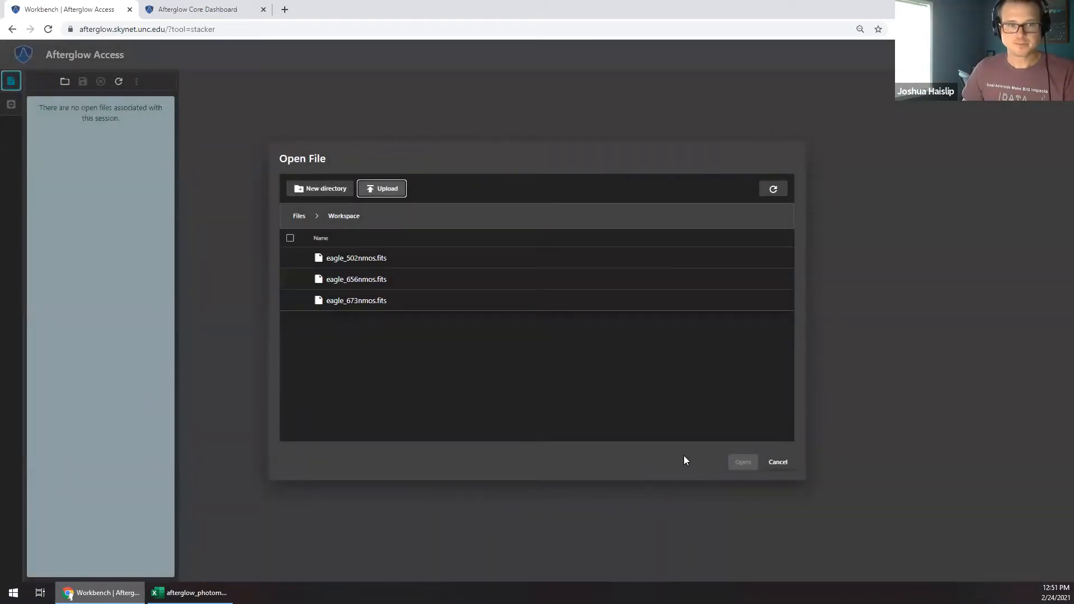
Open the three uploaded eagle FITS files together and briefly check the table part of eagle_502nmos.fits.
click(375, 303)
click(374, 281)
click(369, 256)
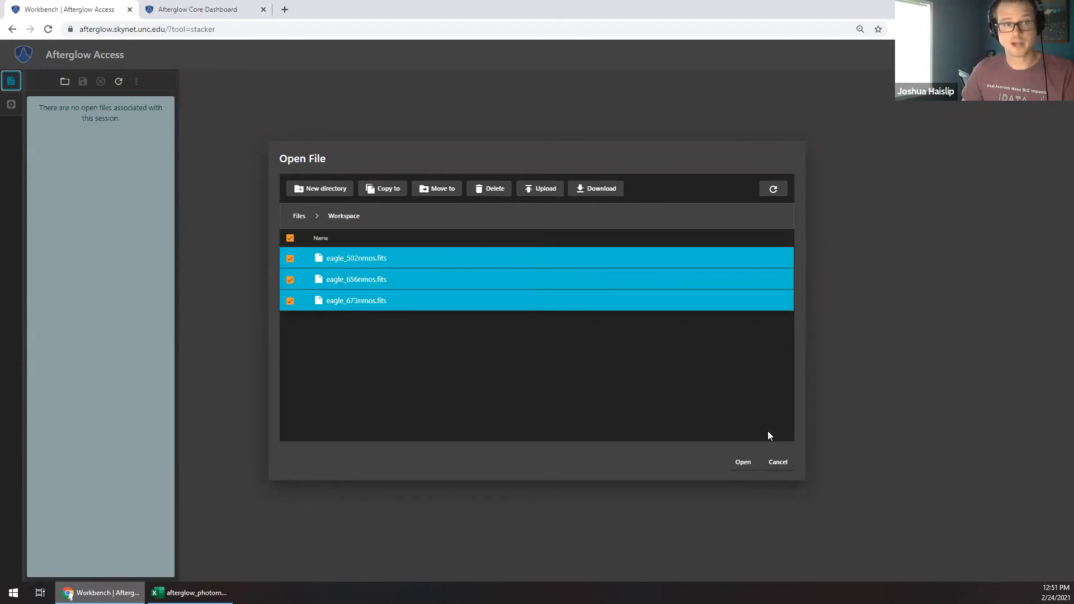
click(745, 469)
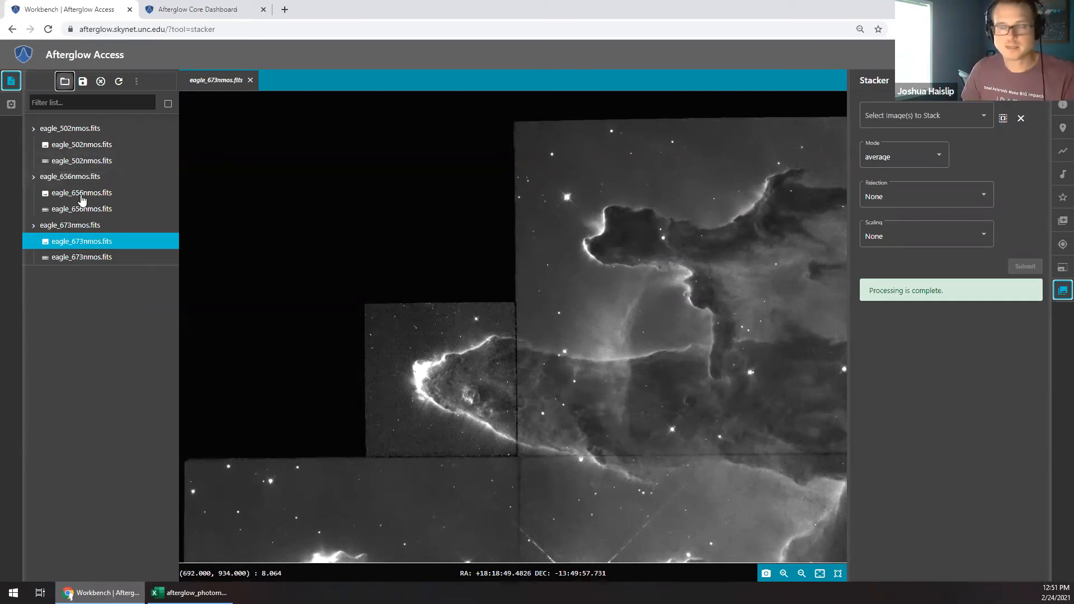
click(90, 167)
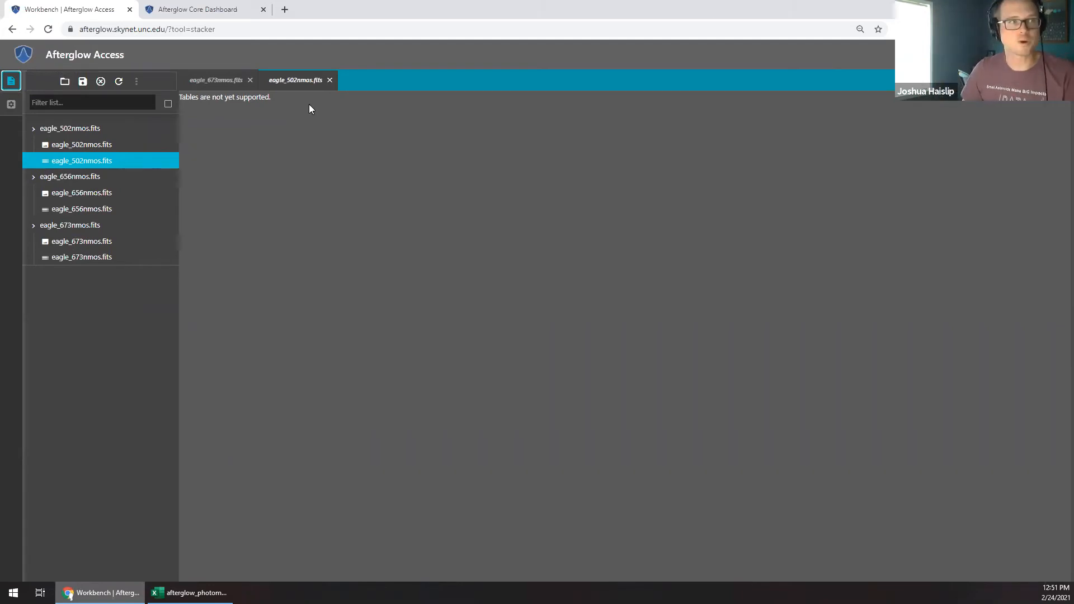
click(330, 81)
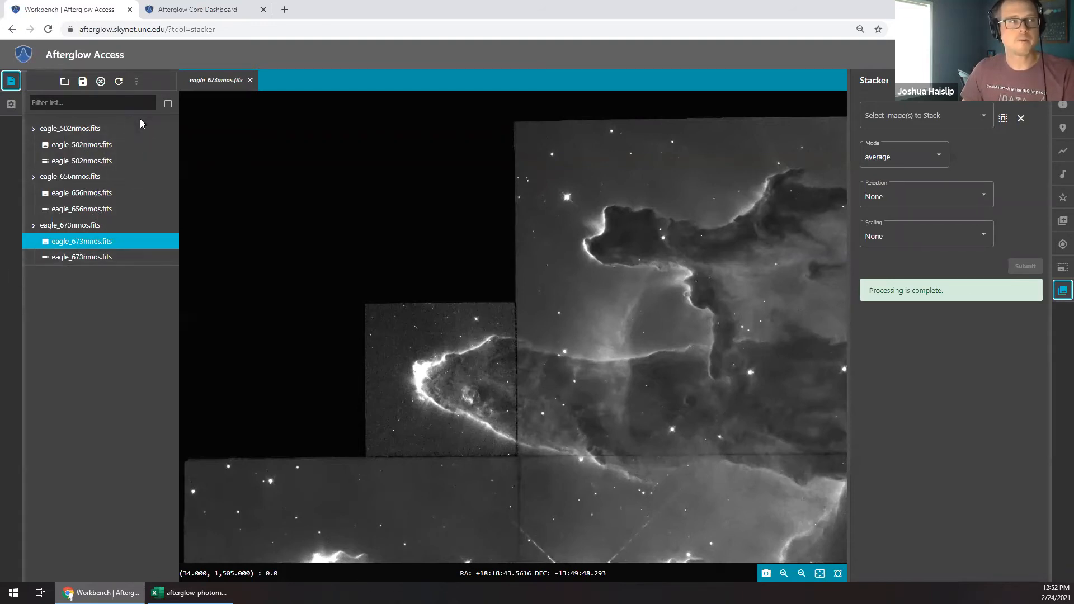
Select all the open eagle files and split their HDUs into separate single-HDU files.
click(168, 103)
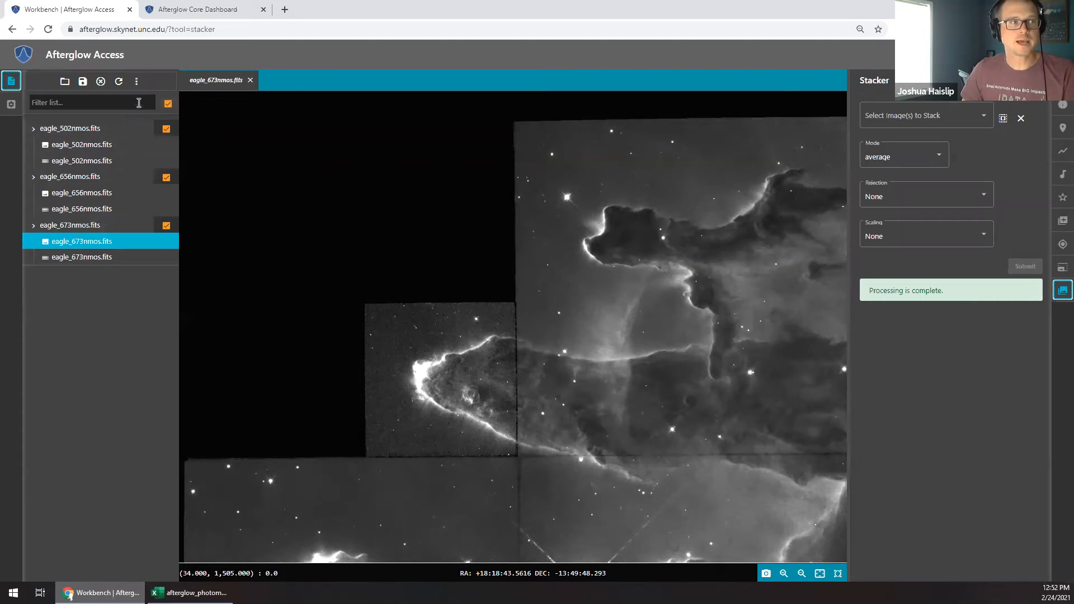
click(137, 81)
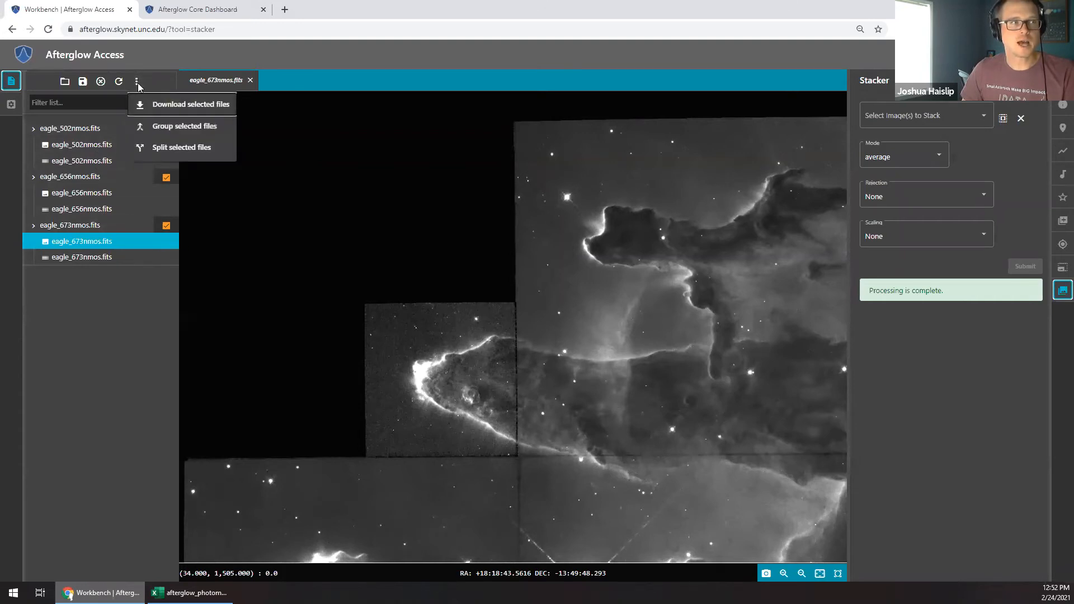
click(157, 148)
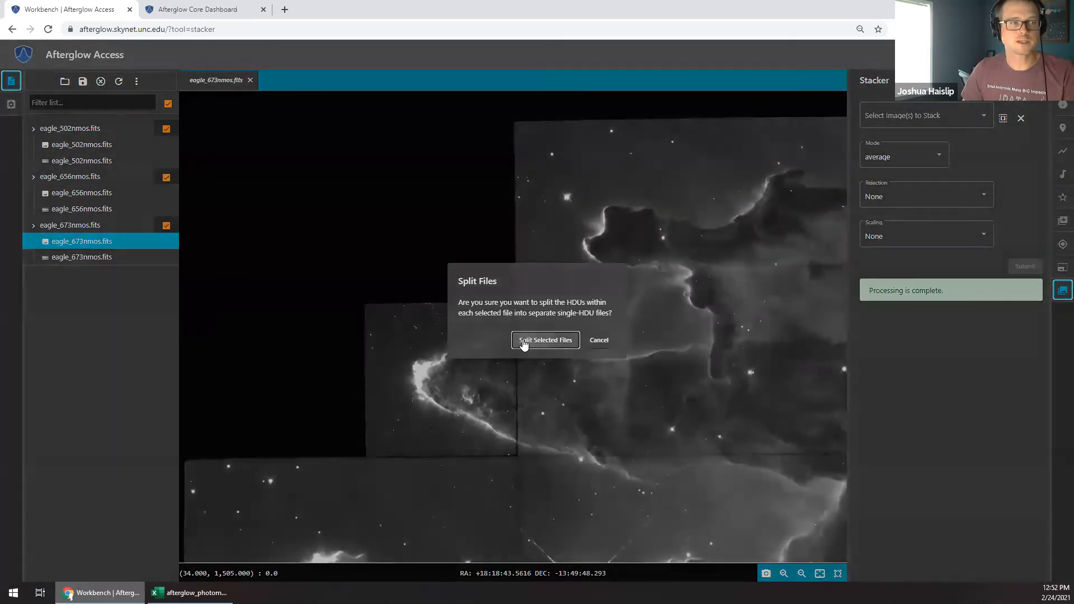
click(520, 339)
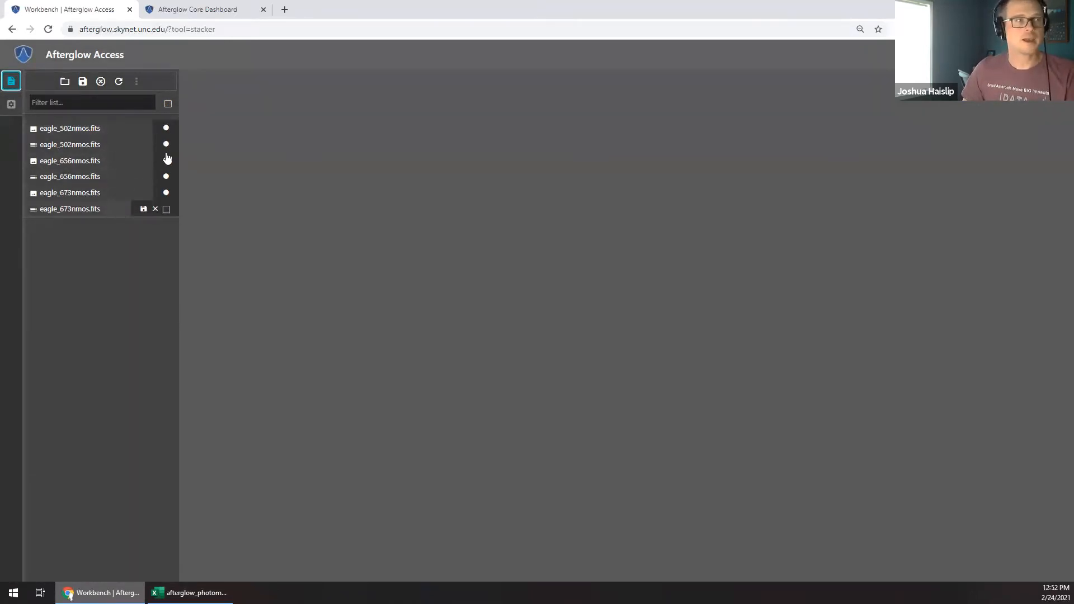
Group the image parts of eagle_502nmos, eagle_656nmos and eagle_673nmos into a single multi-channel file, leaving out the tables.
click(167, 130)
click(167, 162)
click(166, 194)
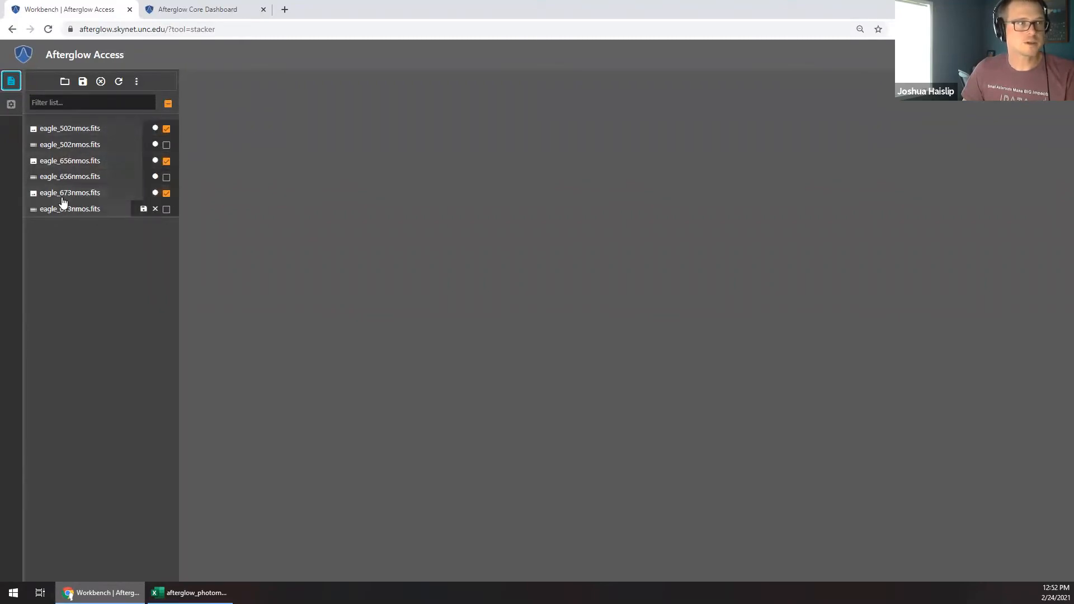
click(137, 82)
click(159, 127)
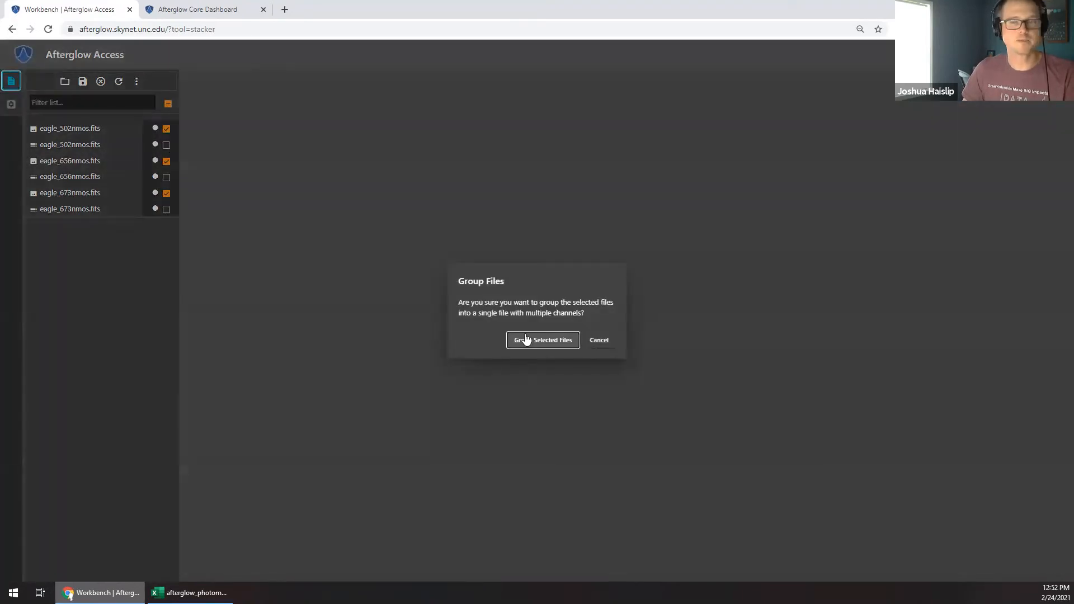
click(526, 339)
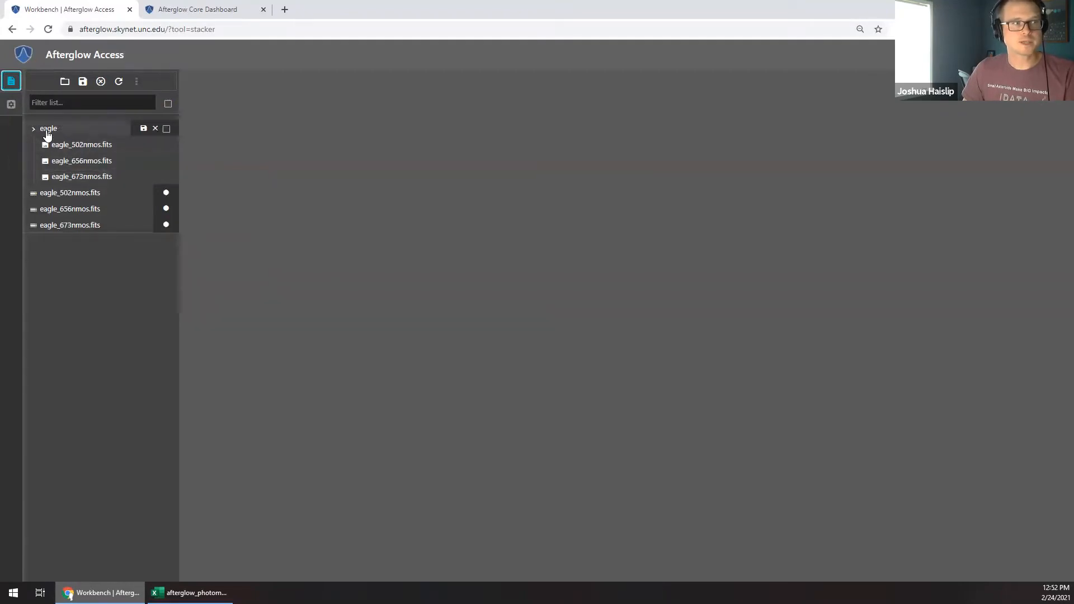
View the 502, 656 and 673 nm images in the eagle group one after another, followed by their composite.
click(73, 149)
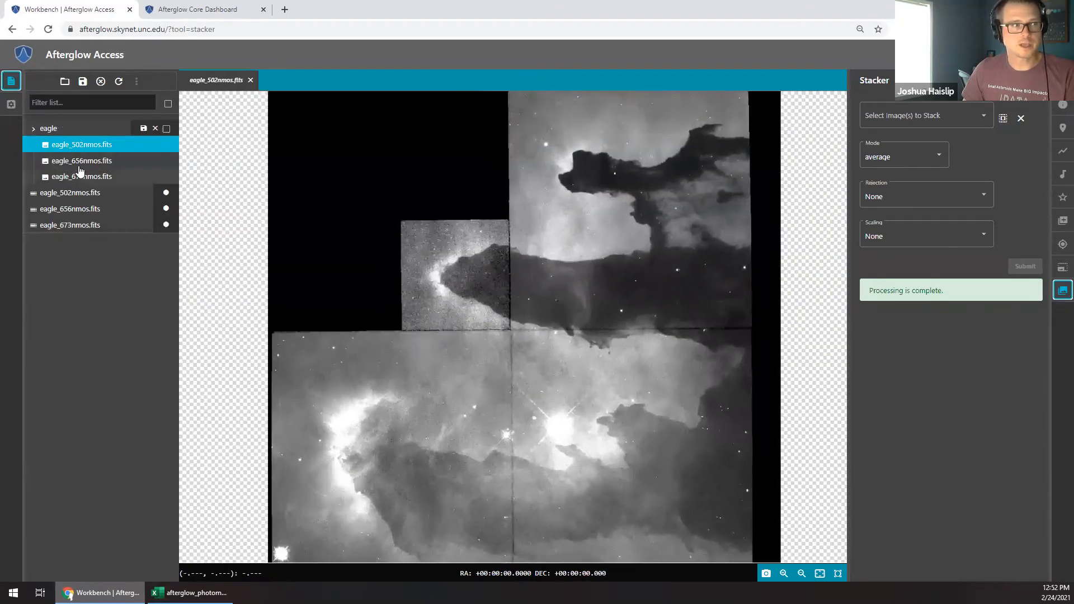
click(81, 164)
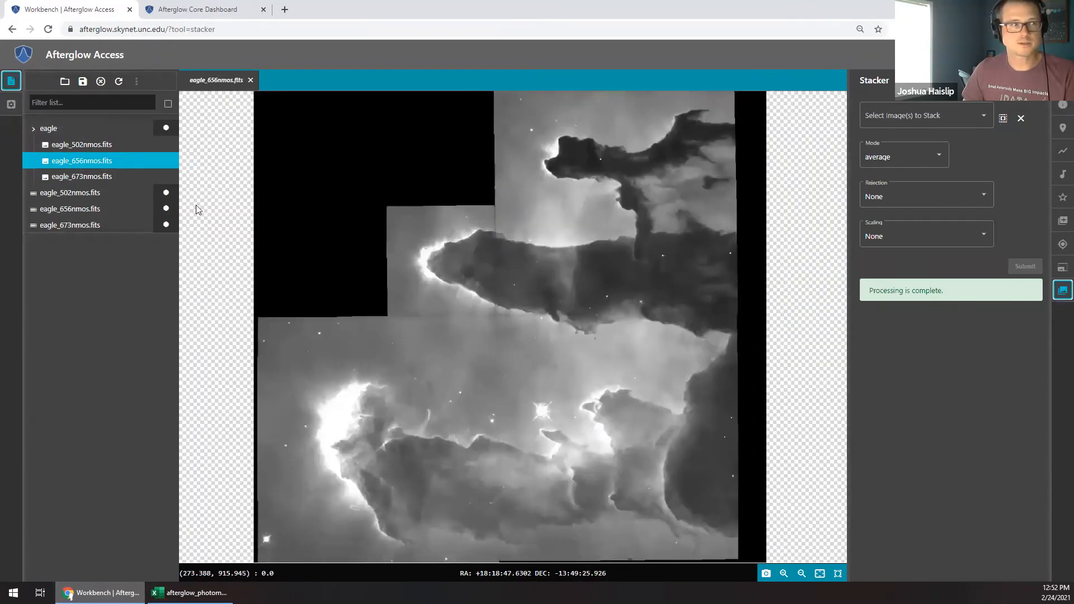
click(112, 177)
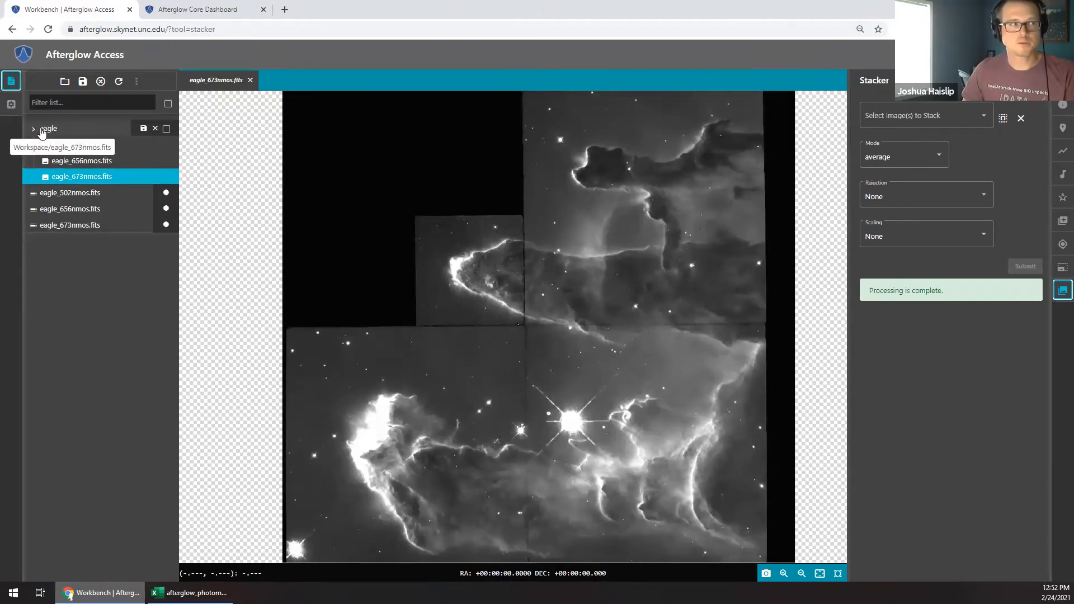
click(70, 129)
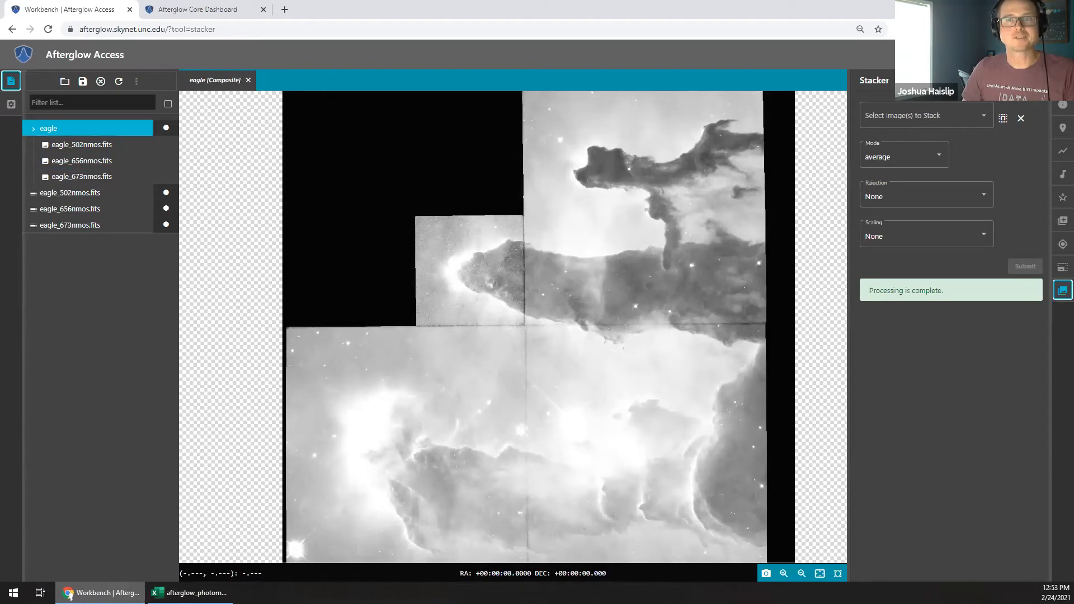
Set the display color map of eagle_502nmos.fits in the eagle group to Red Color Map.
click(1062, 81)
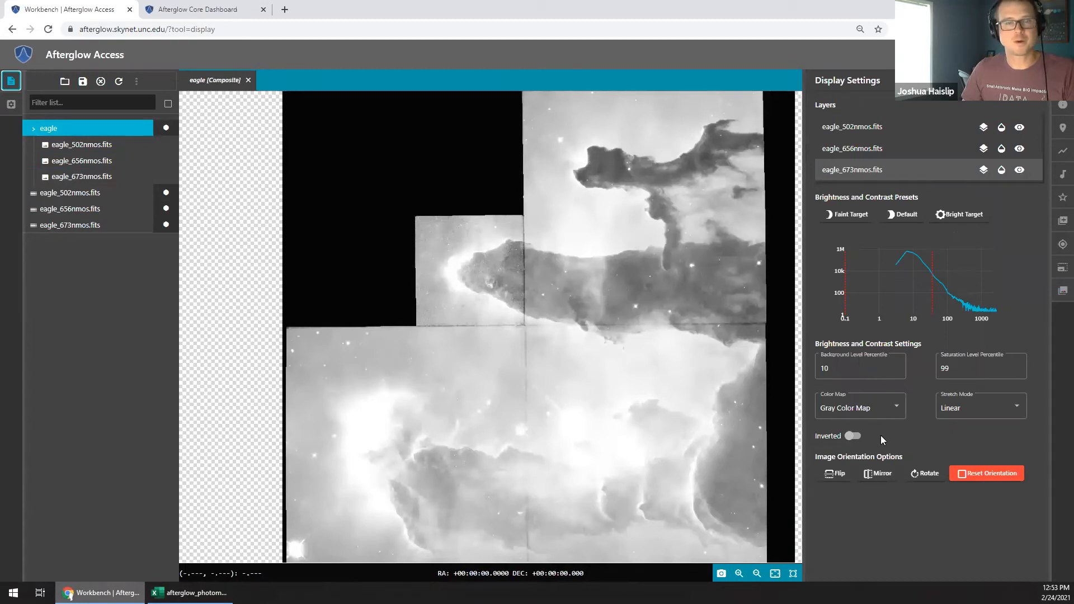
click(86, 146)
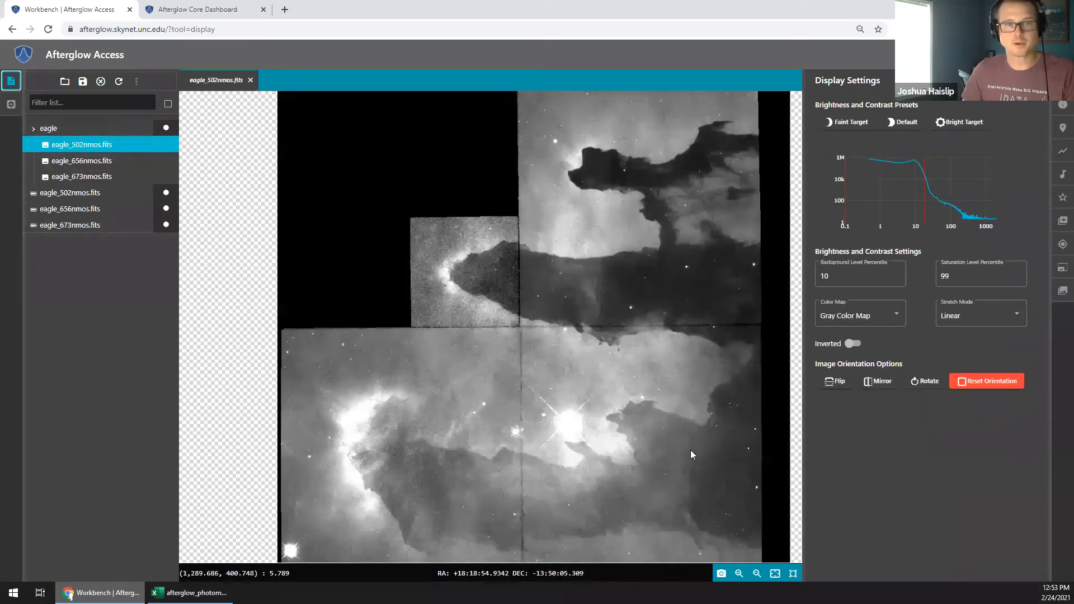
click(897, 318)
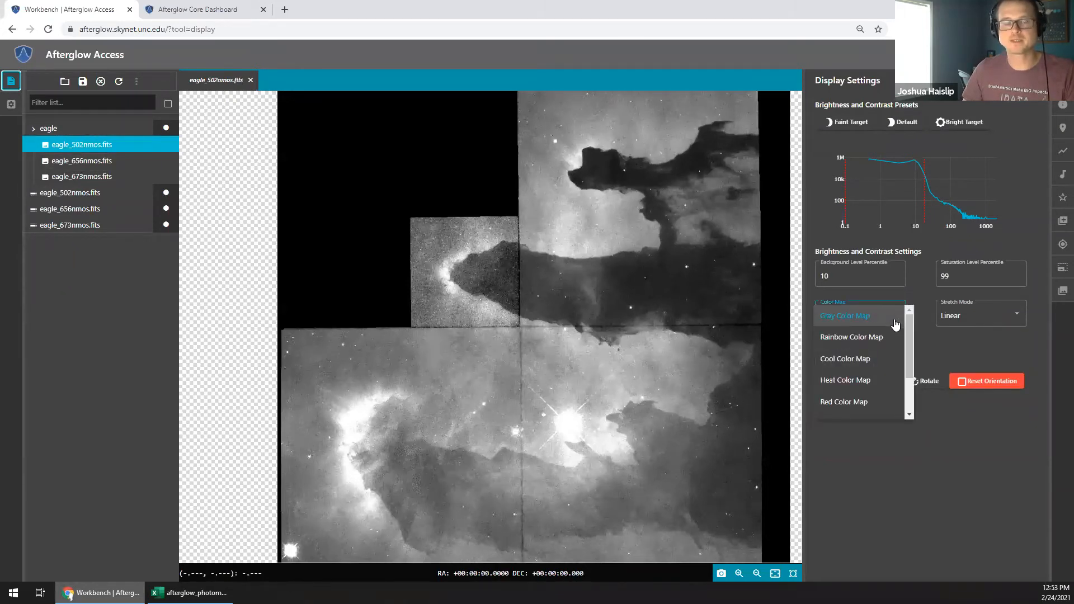
click(866, 401)
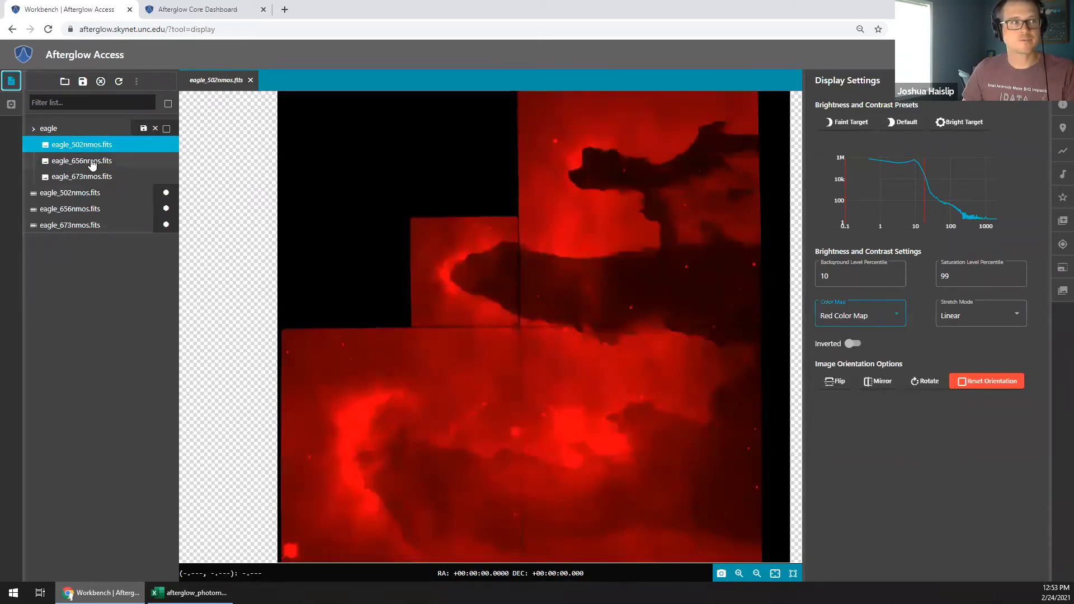
Set the color map of eagle_656nmos.fits in the eagle group to Green Color Map.
click(93, 162)
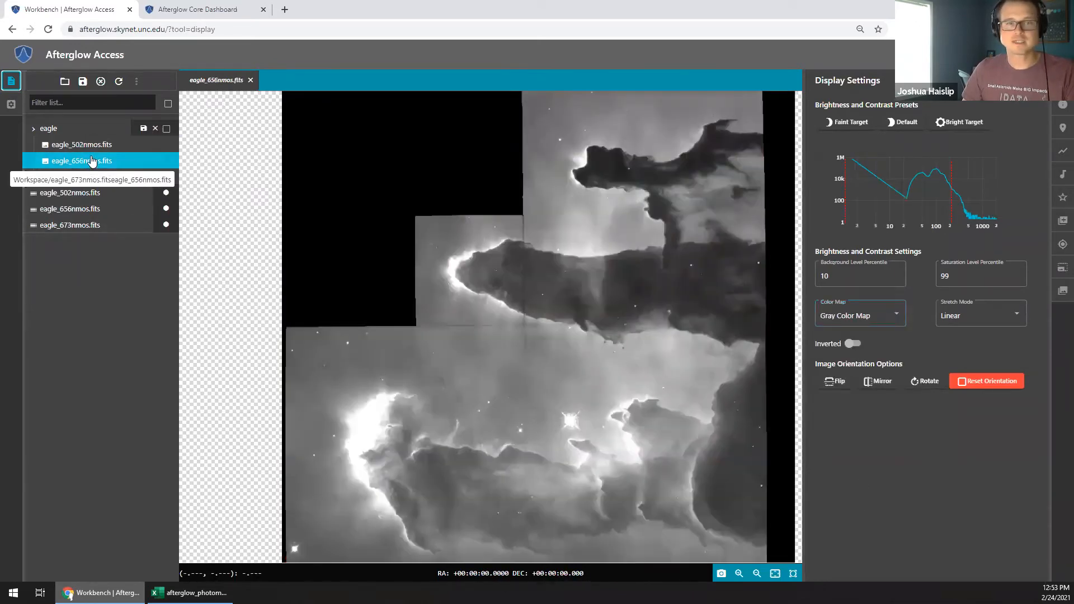
click(873, 317)
scroll(867, 364, down, 2)
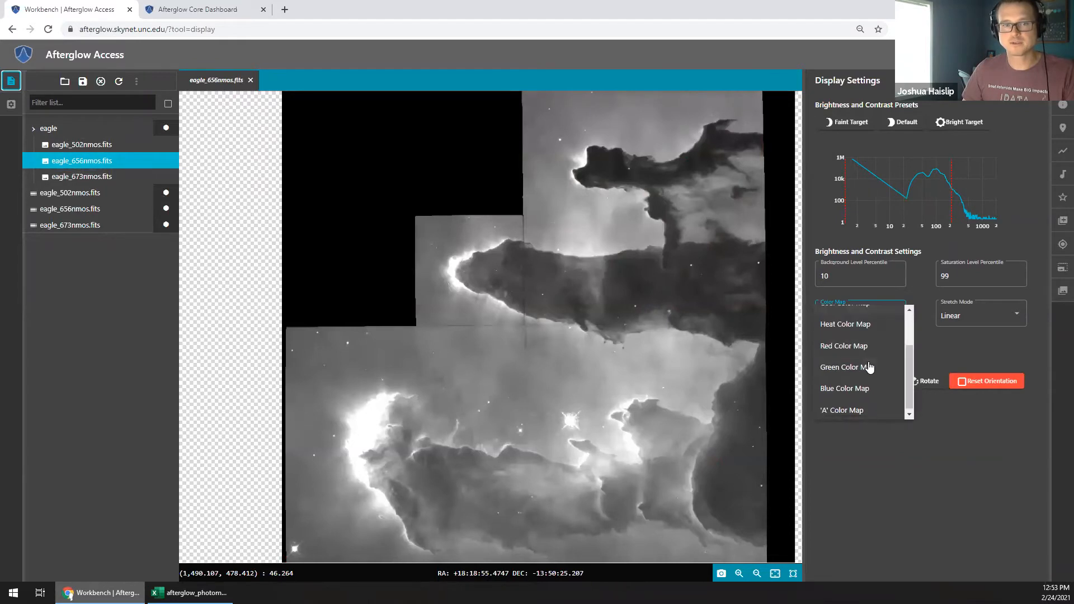
click(866, 367)
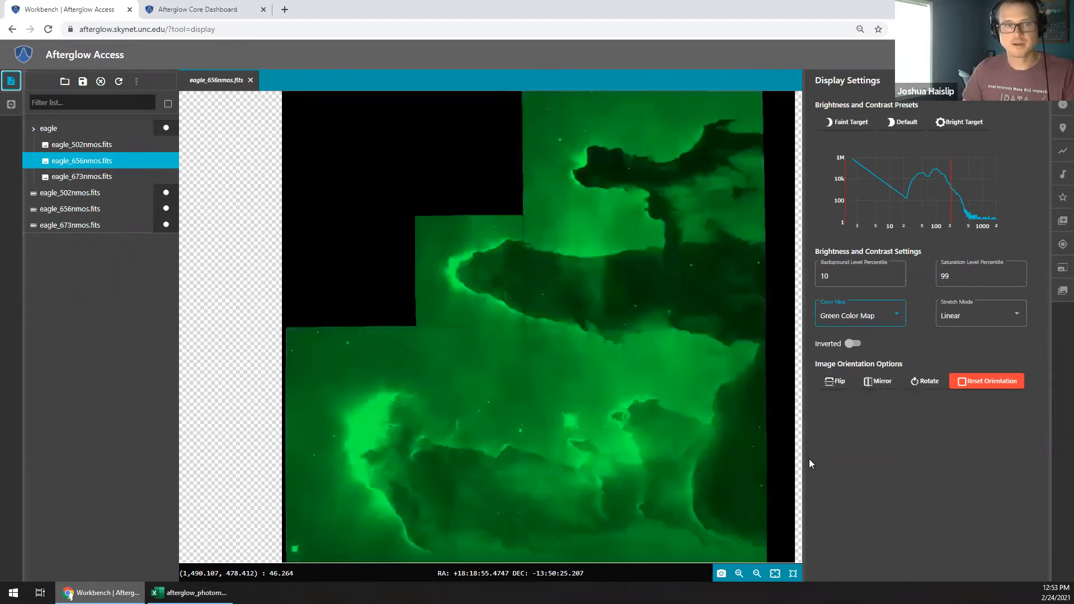
Set the color map of eagle_673nmos.fits in the eagle group to Blue Color Map and view the eagle composite.
click(105, 176)
click(866, 320)
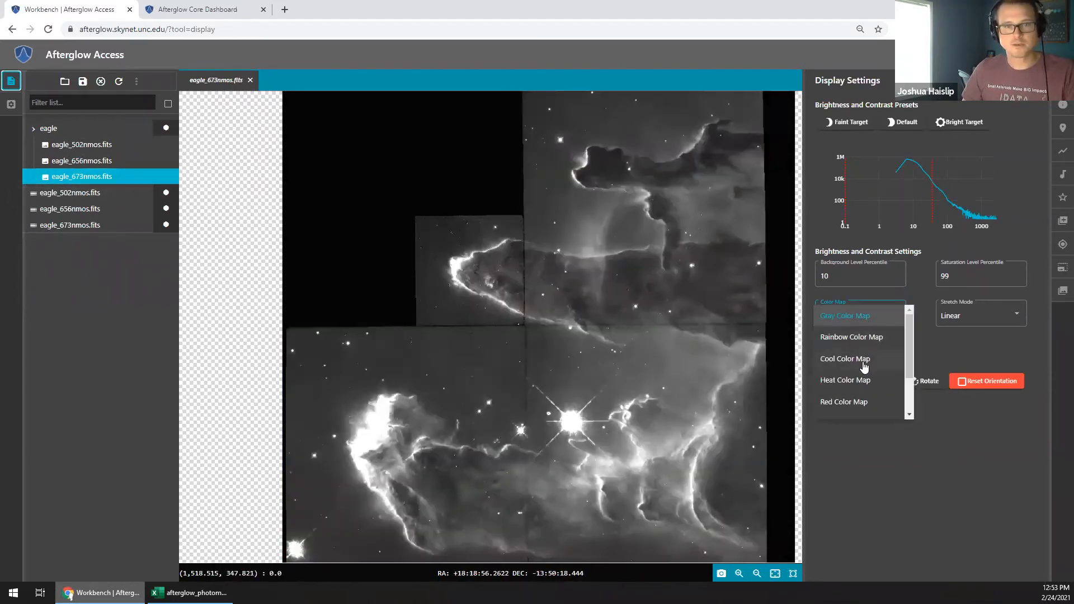
scroll(865, 378, down, 2)
click(854, 389)
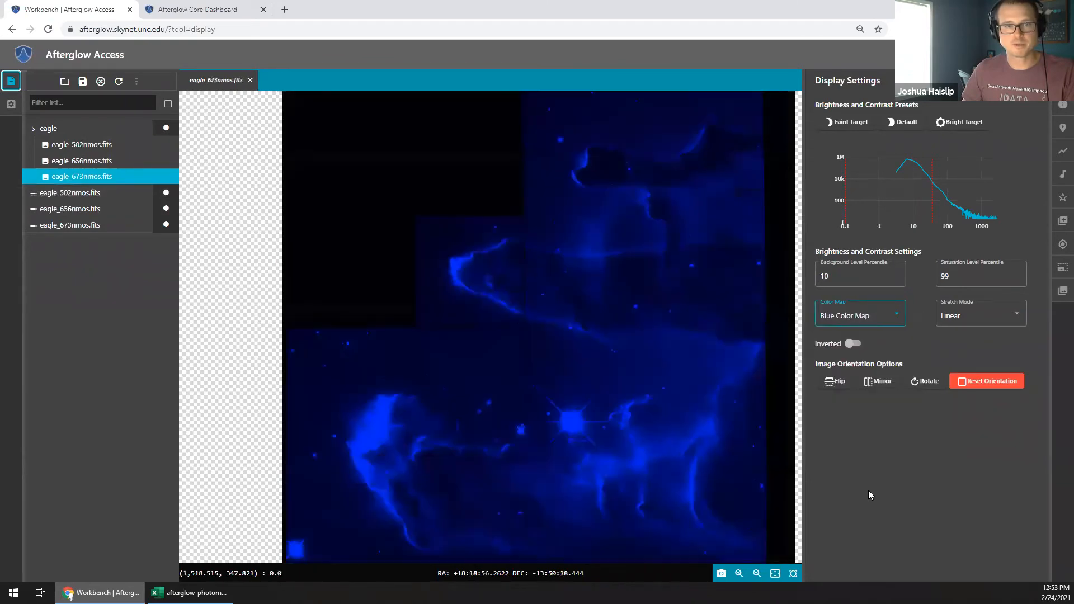
click(82, 129)
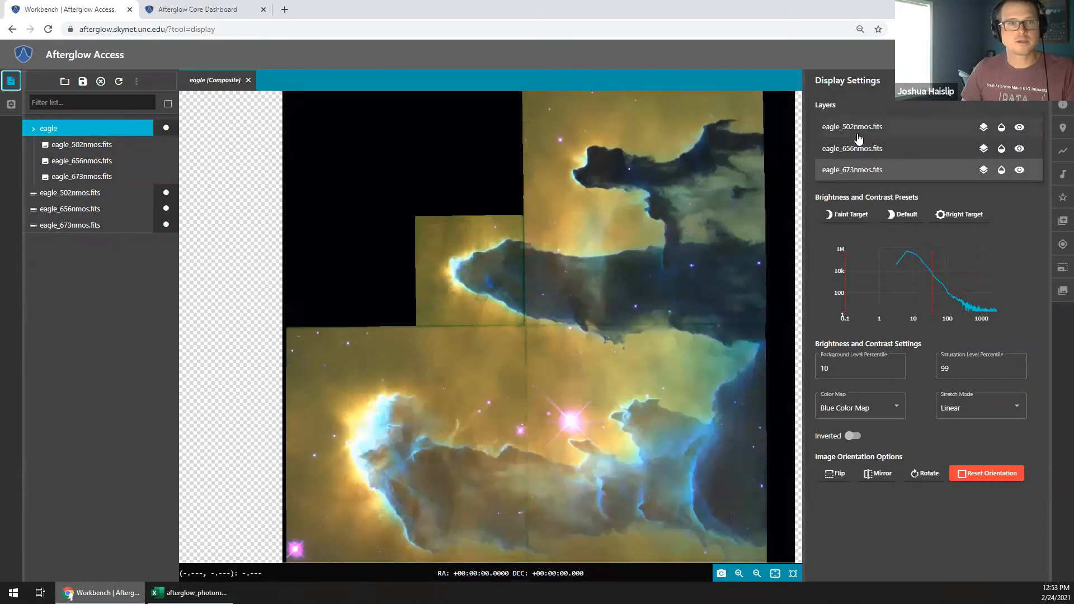
Change the eagle_656nmos.fits layer of the eagle composite to Red Color Map.
click(857, 150)
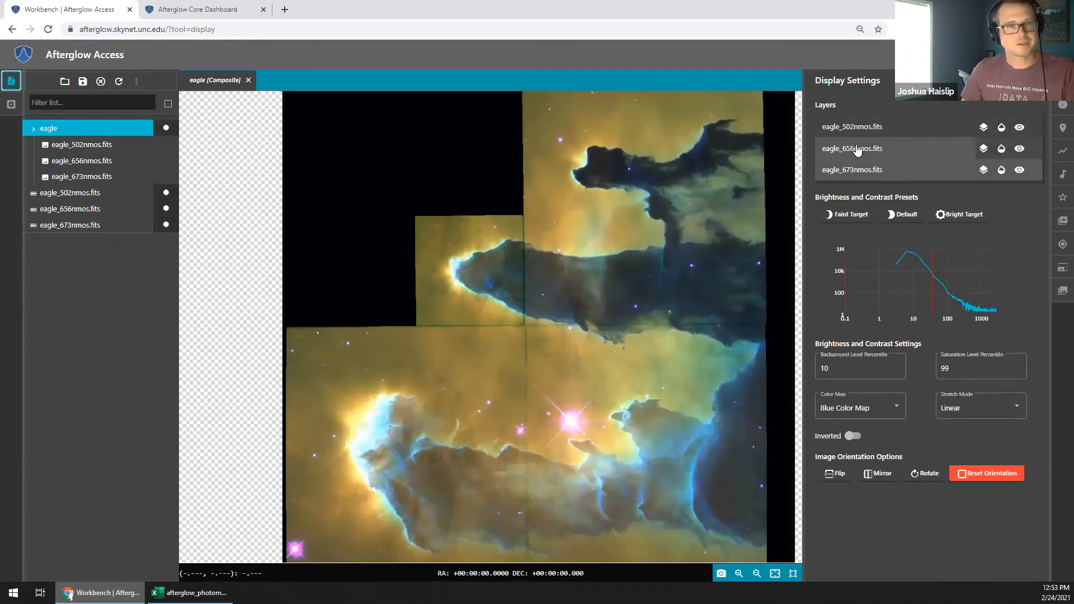
click(896, 409)
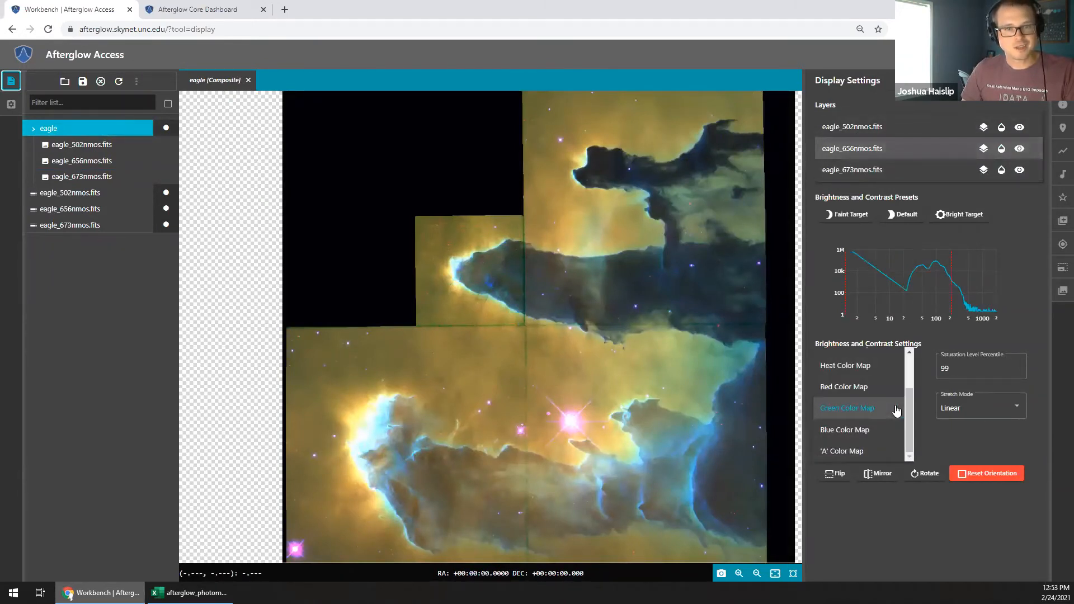
click(861, 387)
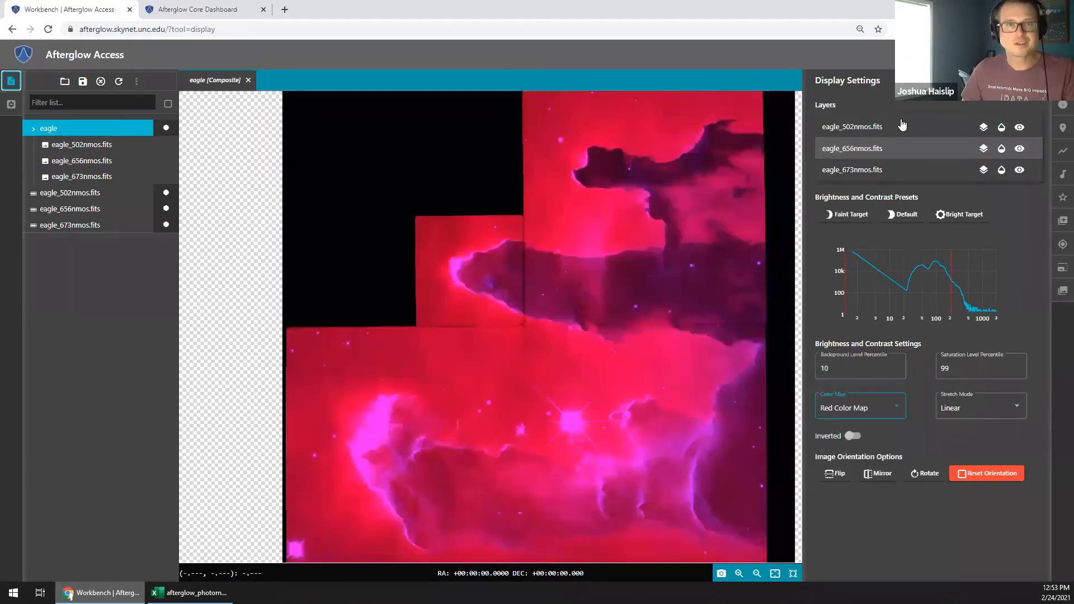
Set the color map of eagle_502nmos.fits in the eagle group to Blue Color Map.
click(900, 128)
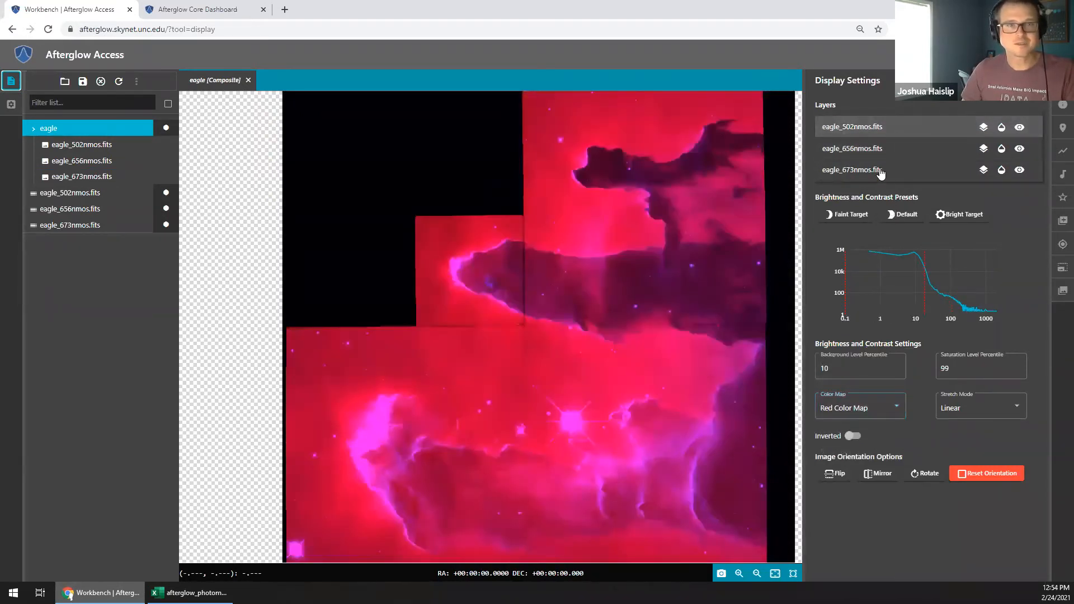
click(89, 144)
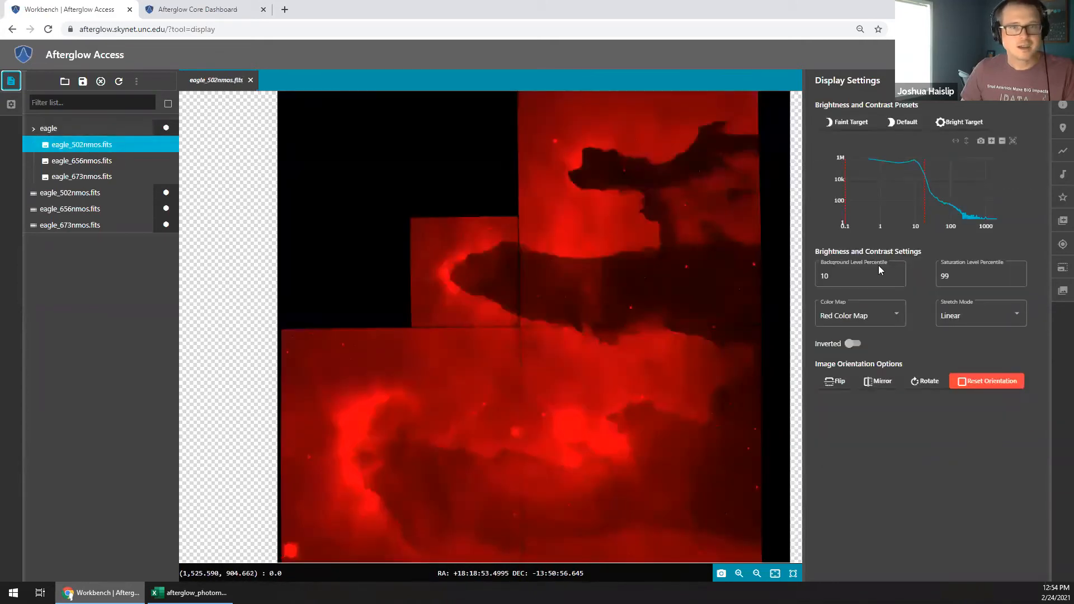
click(858, 318)
click(856, 360)
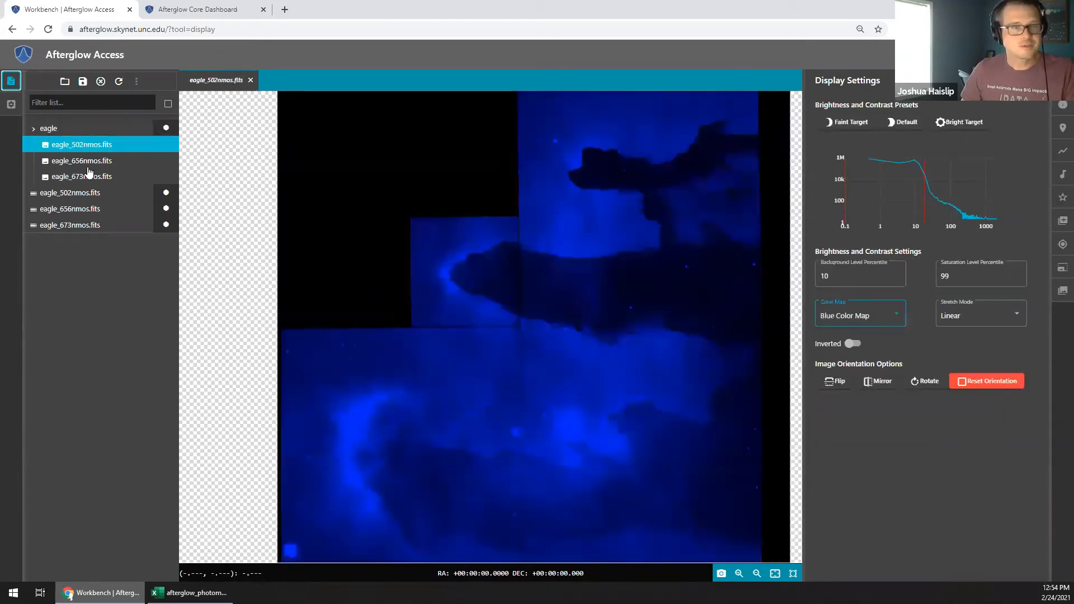
Check the 656 and 673 nm images in the eagle group and set eagle_656nmos.fits back to Green Color Map.
click(60, 162)
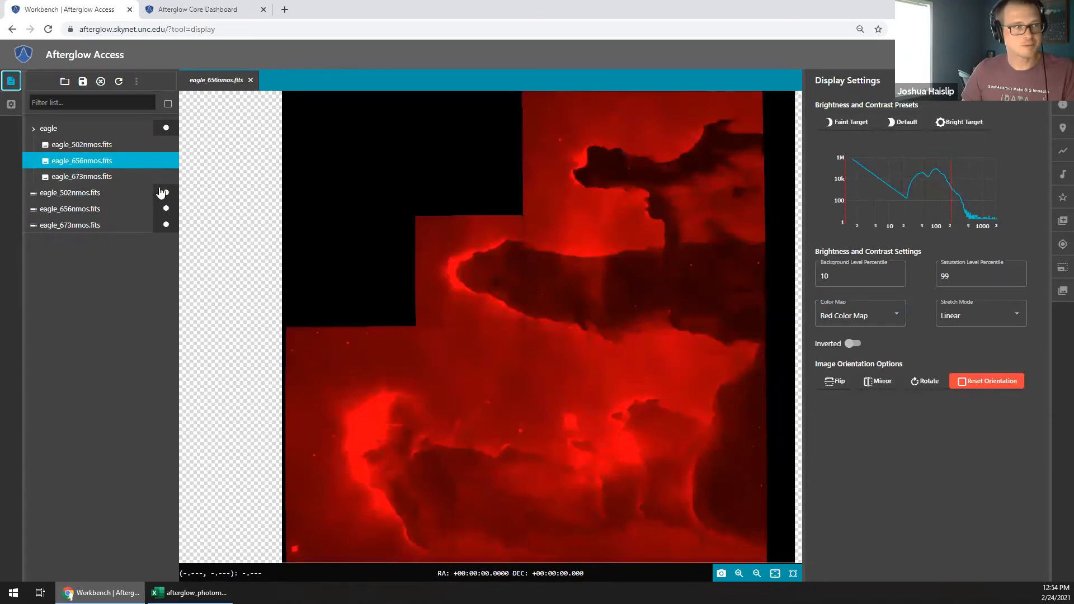
click(106, 177)
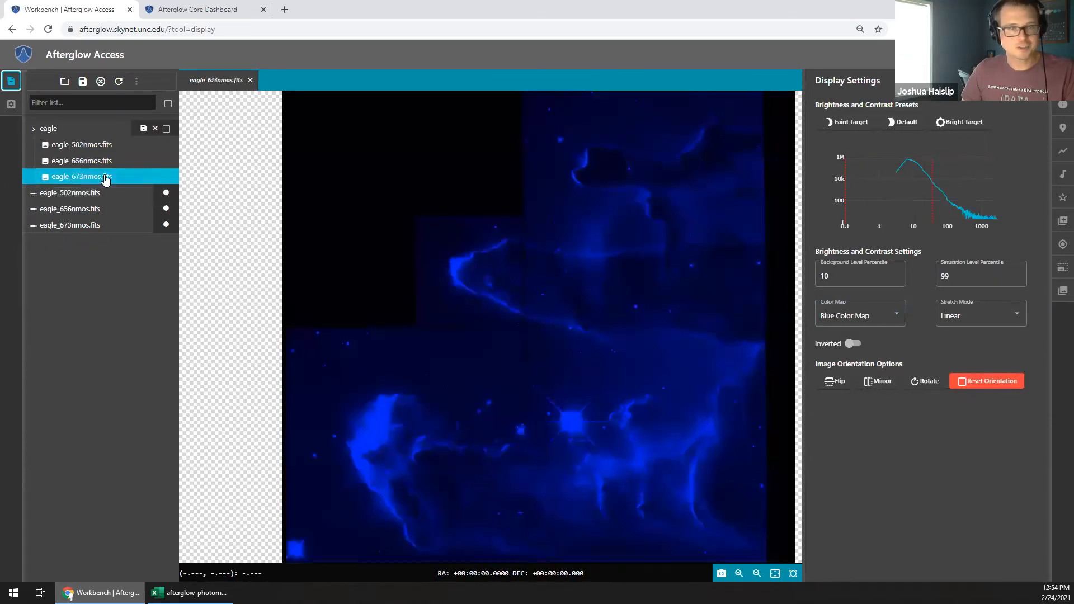
click(95, 162)
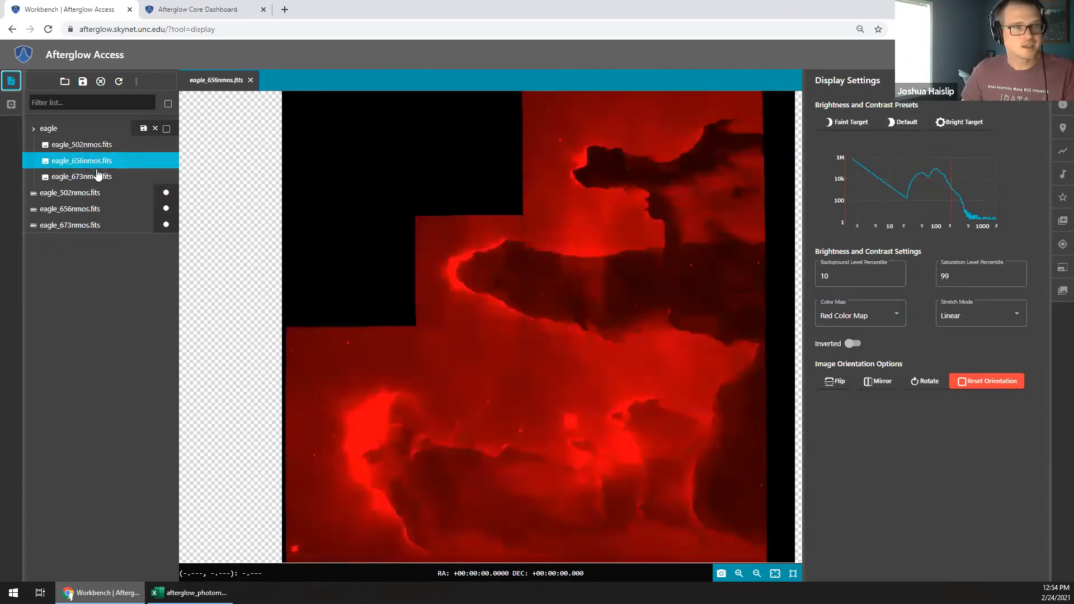
click(859, 314)
click(845, 337)
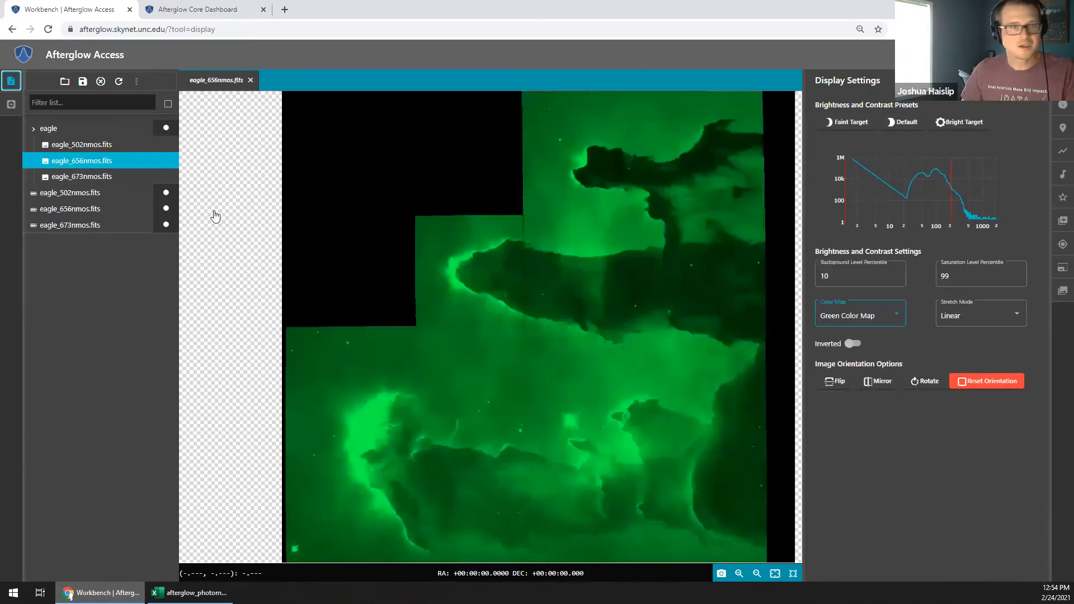
Set the color map of eagle_673nmos.fits in the eagle group to Red Color Map and display the eagle composite.
click(69, 177)
click(861, 317)
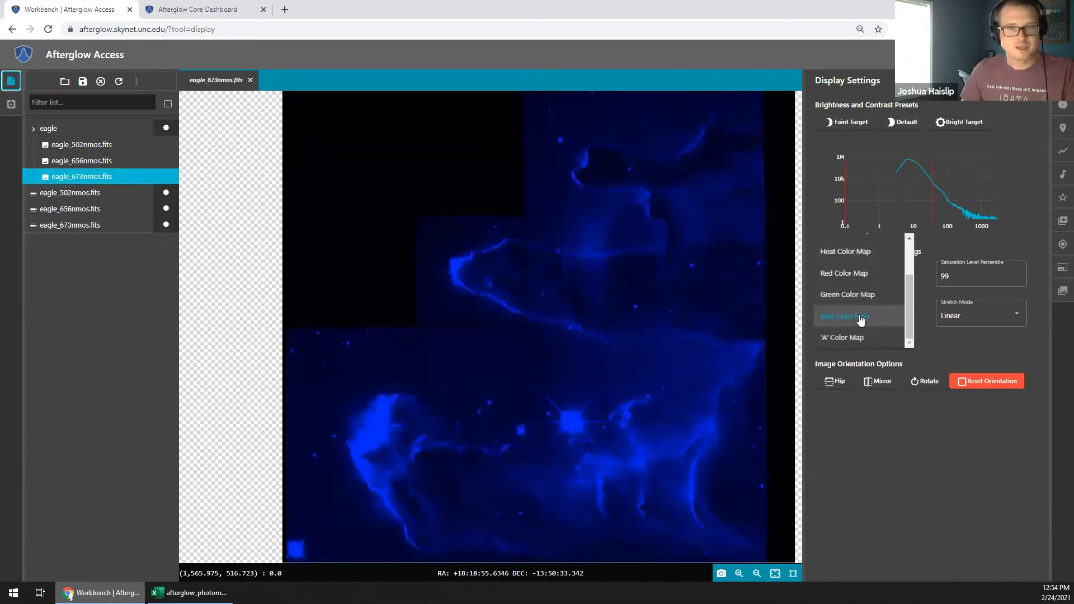
click(844, 274)
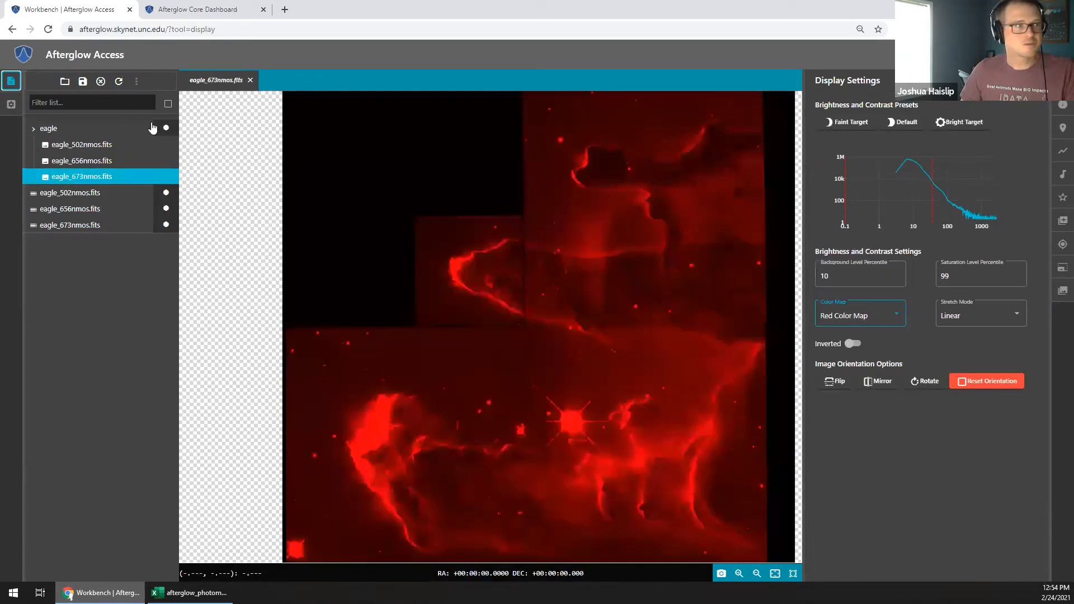
click(106, 130)
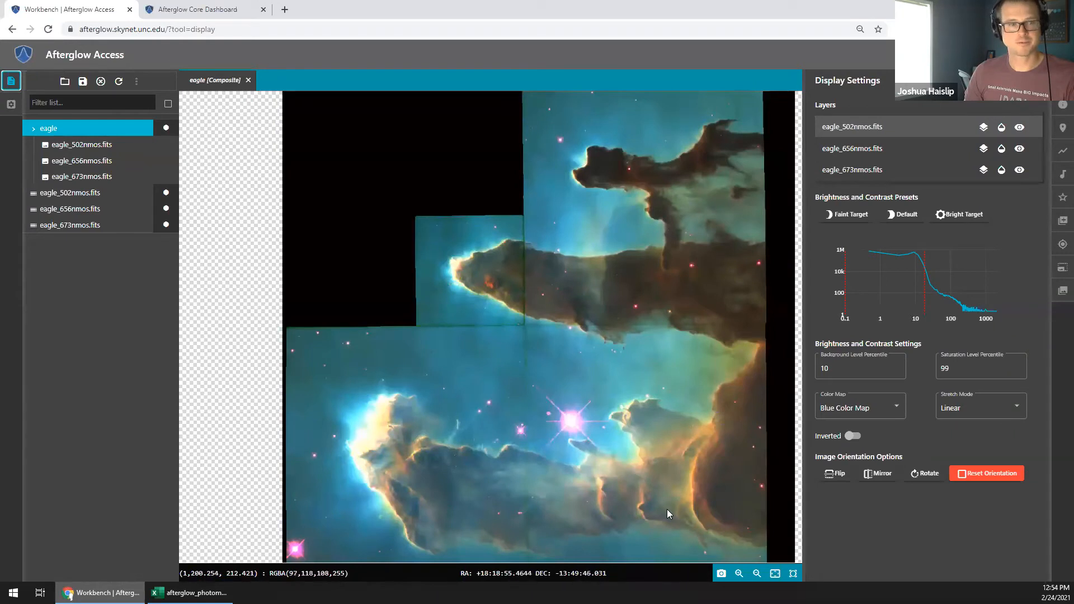
drag(664, 500, 662, 476)
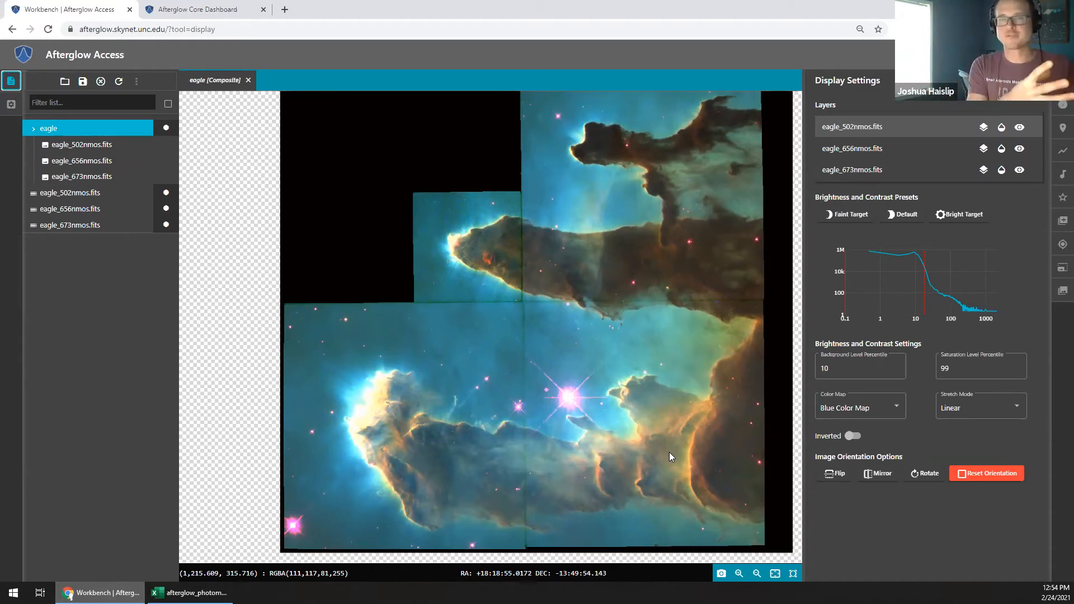
drag(602, 276, 603, 309)
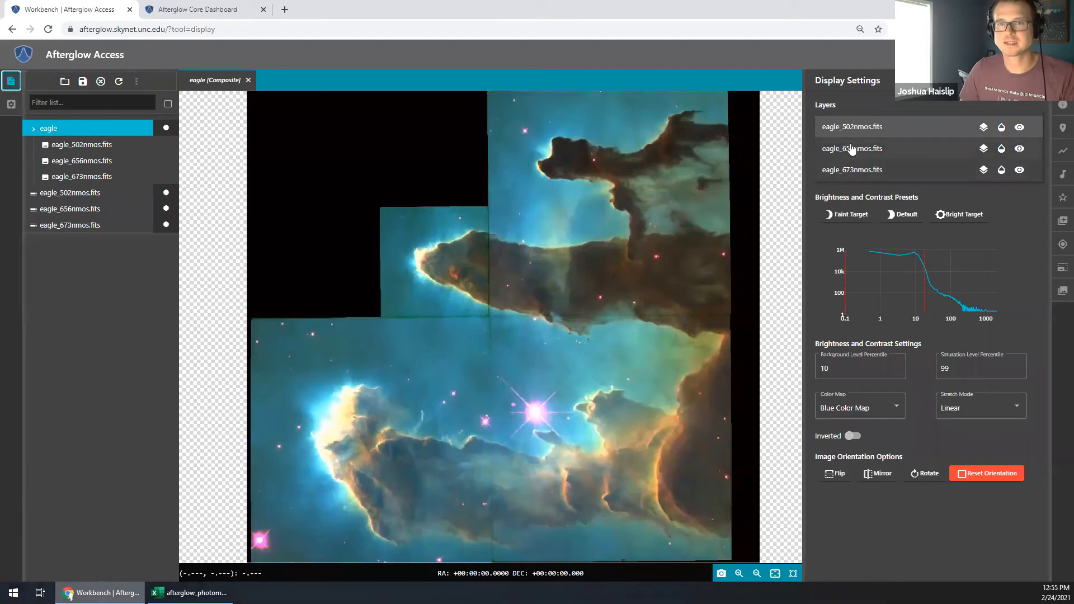
Select the 656 and 673 nm layers of the eagle composite in turn to compare their histograms and display settings.
click(897, 150)
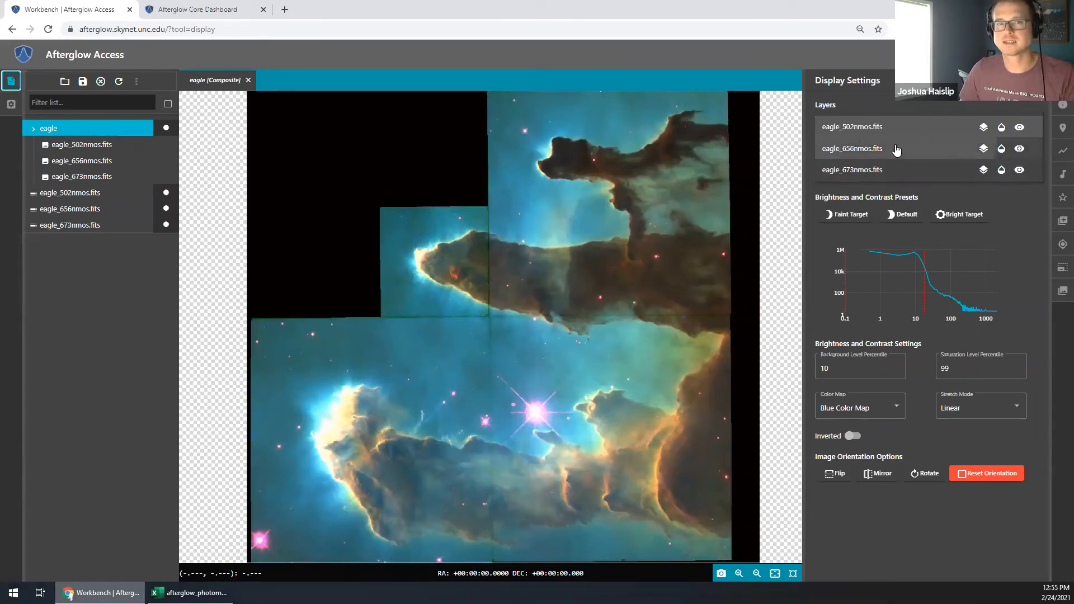
click(890, 168)
click(886, 156)
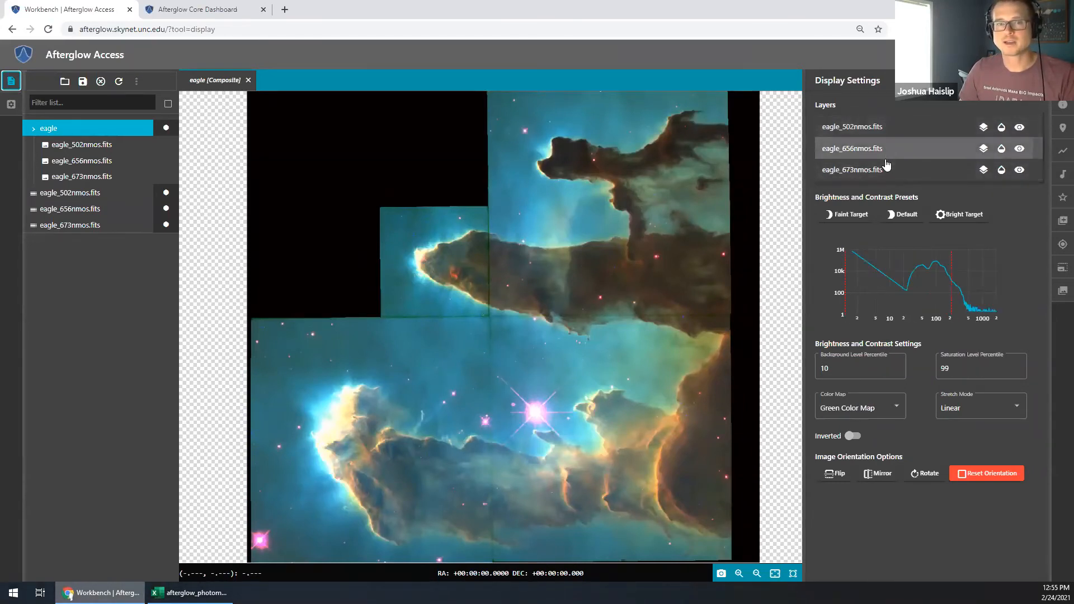
click(885, 170)
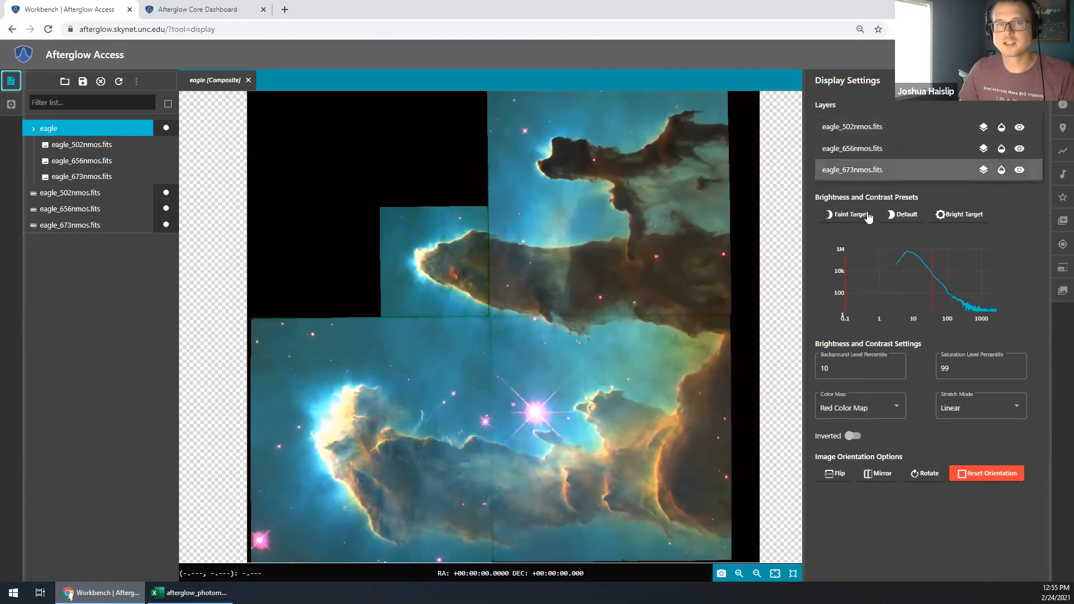
click(860, 158)
click(864, 171)
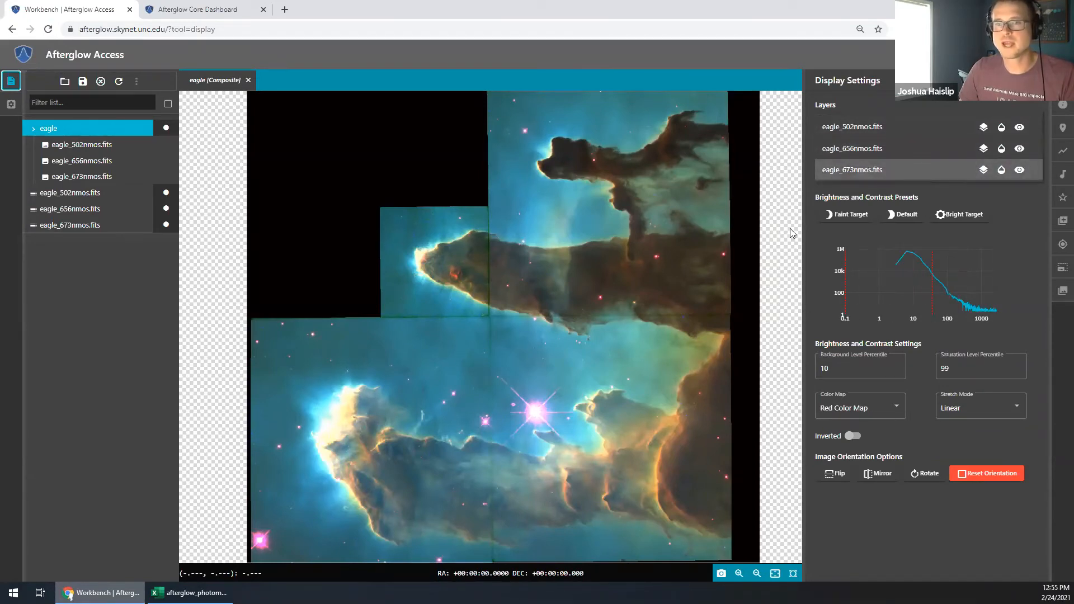
Lower the saturation level percentile of the composite's eagle_673nmos.fits layer to 97.4592.
scroll(653, 495, up, 5)
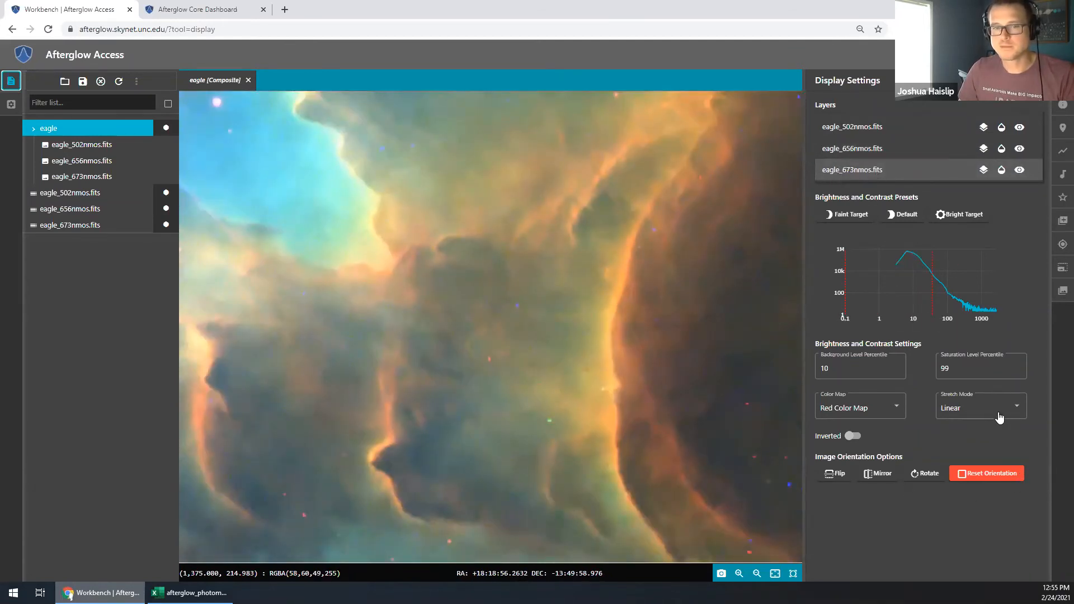
click(985, 368)
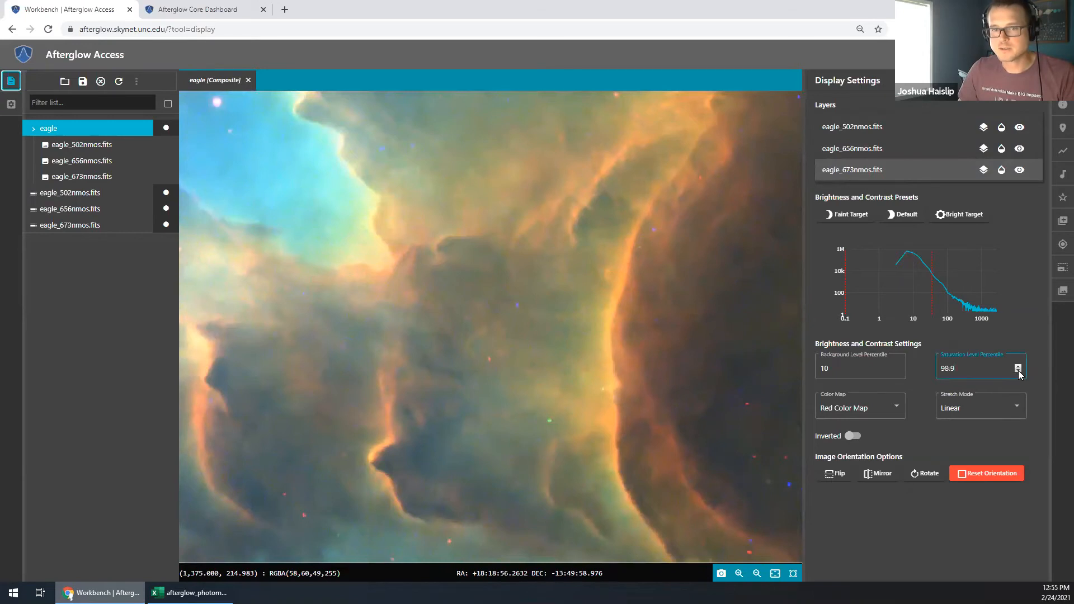
click(1019, 373)
click(1018, 373)
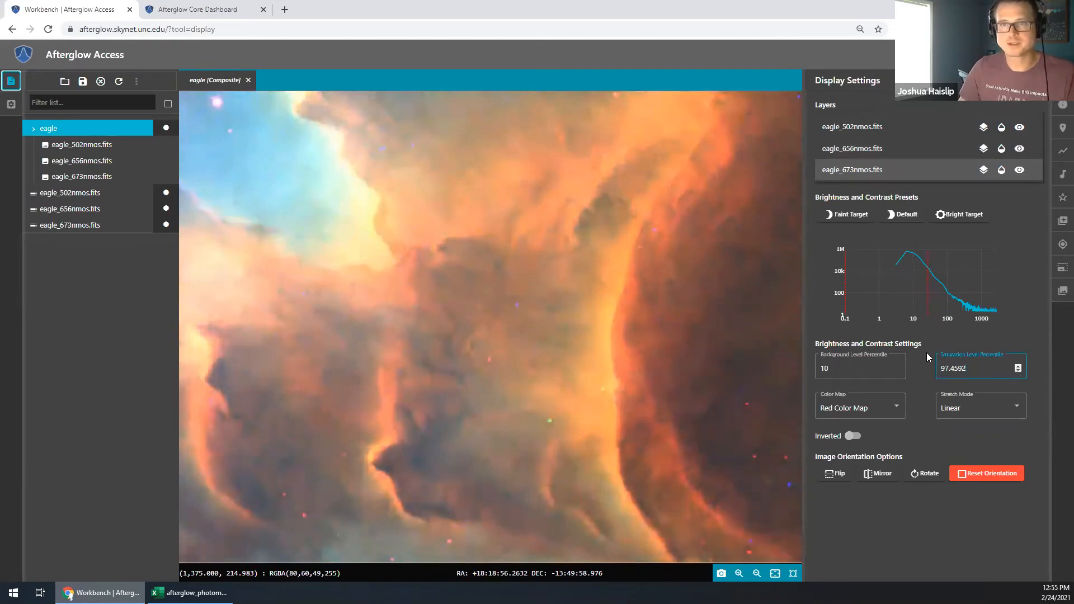
Lower the saturation level percentile of the composite's eagle_502nmos.fits layer to 96.721.
scroll(593, 310, down, 3)
drag(583, 395, 648, 401)
click(838, 136)
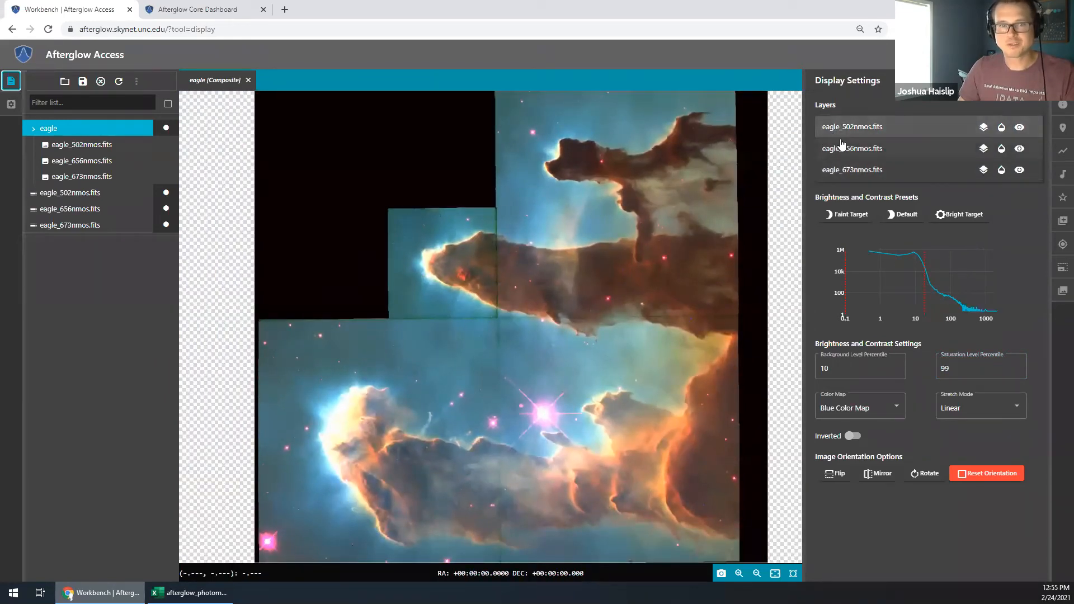
click(988, 372)
click(1018, 372)
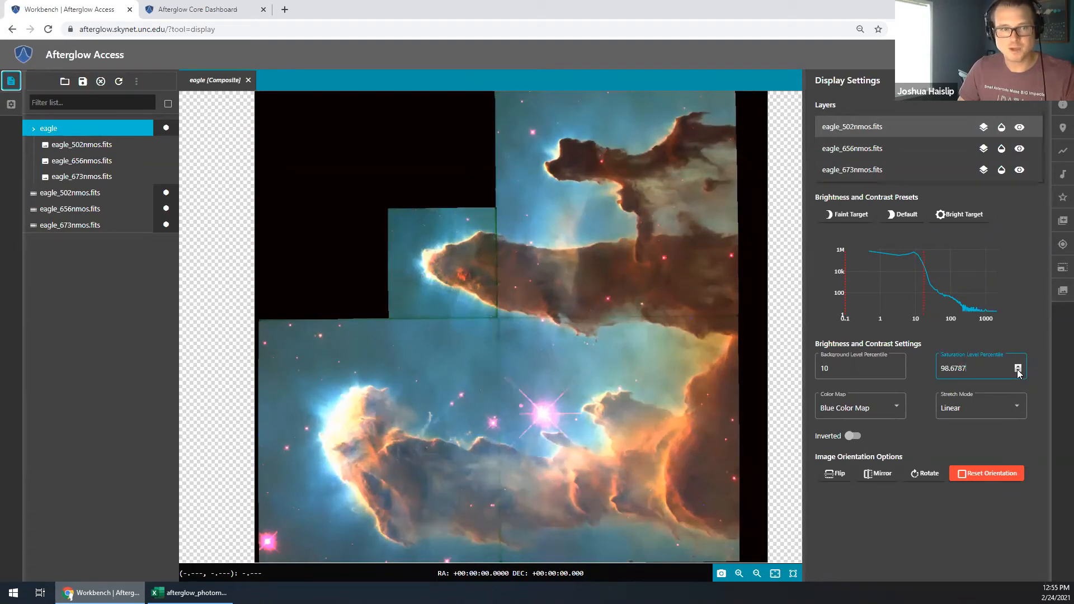
click(1018, 372)
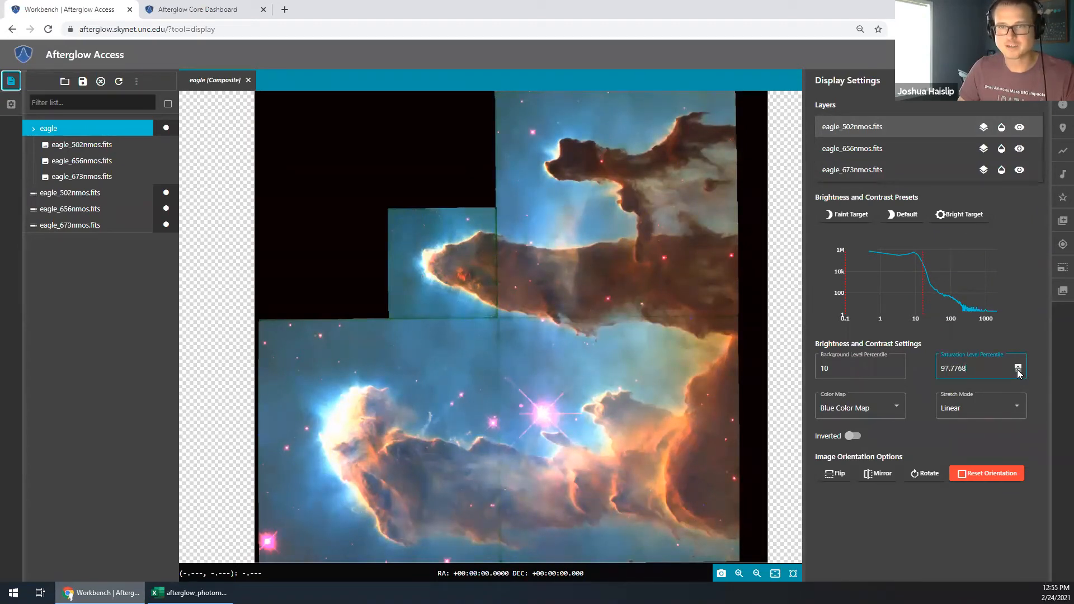
click(1018, 372)
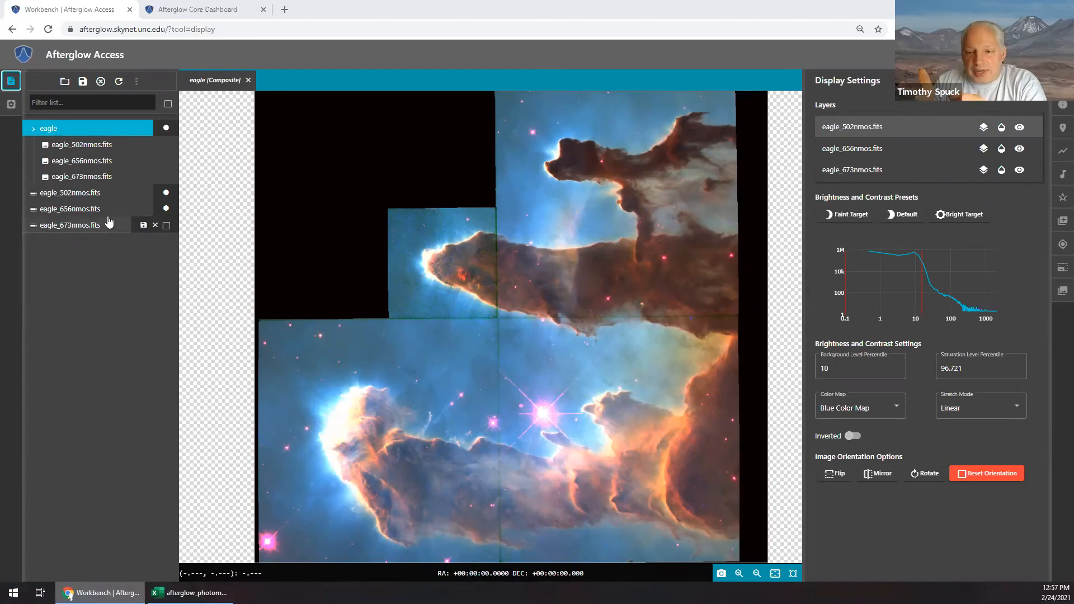
Open the 502, 656 and 673 nm images of the eagle group in separate tabs.
click(73, 147)
click(73, 162)
click(73, 177)
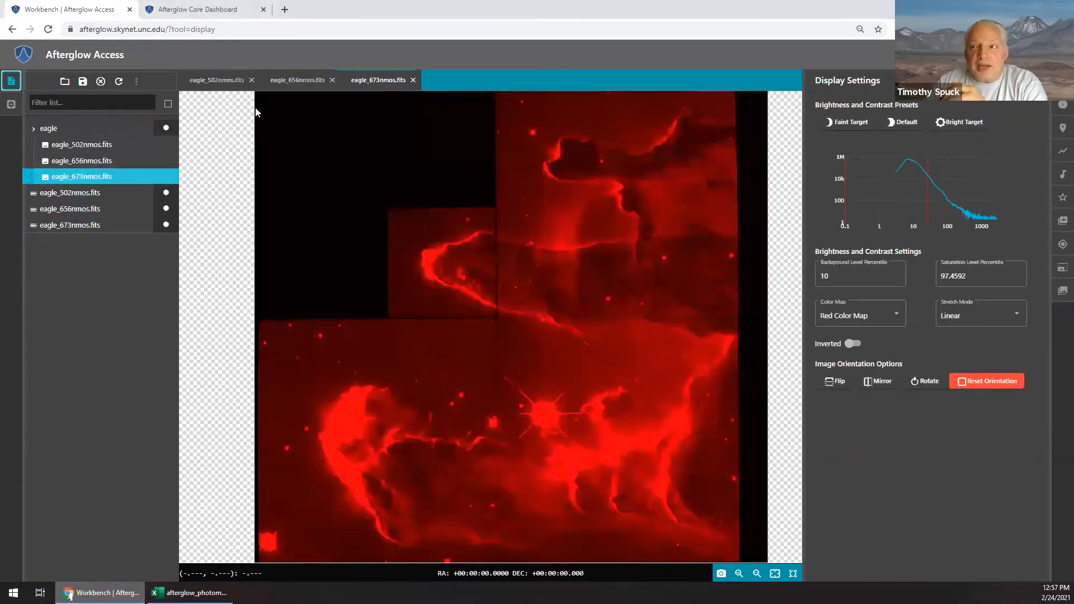
Split the viewers so eagle_673nmos.fits sits to the right and eagle_656nmos.fits below eagle_502nmos.fits.
right_click(392, 83)
click(415, 213)
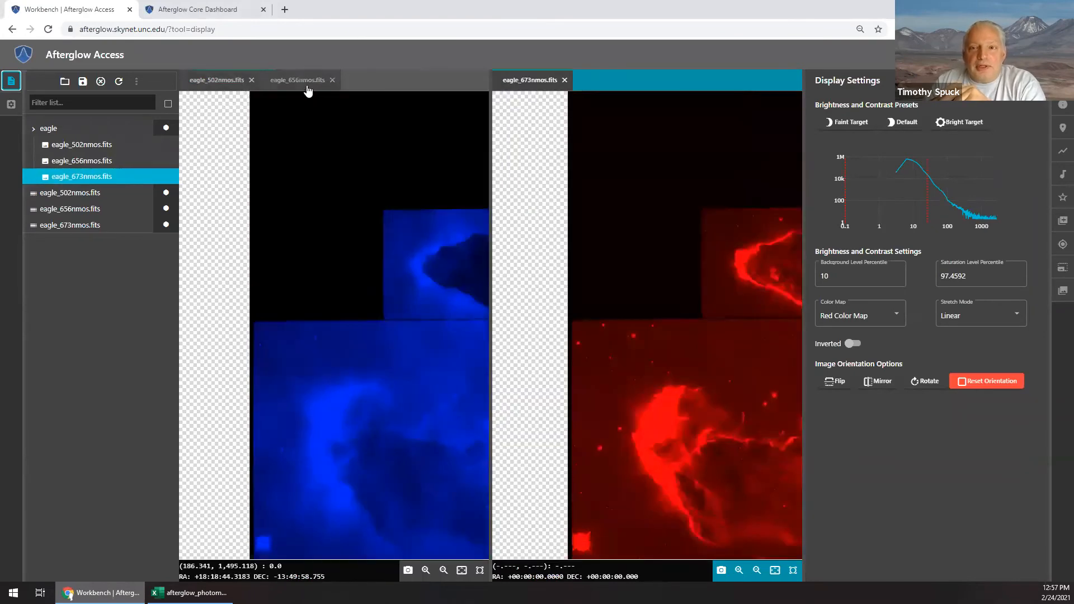
click(307, 87)
right_click(308, 86)
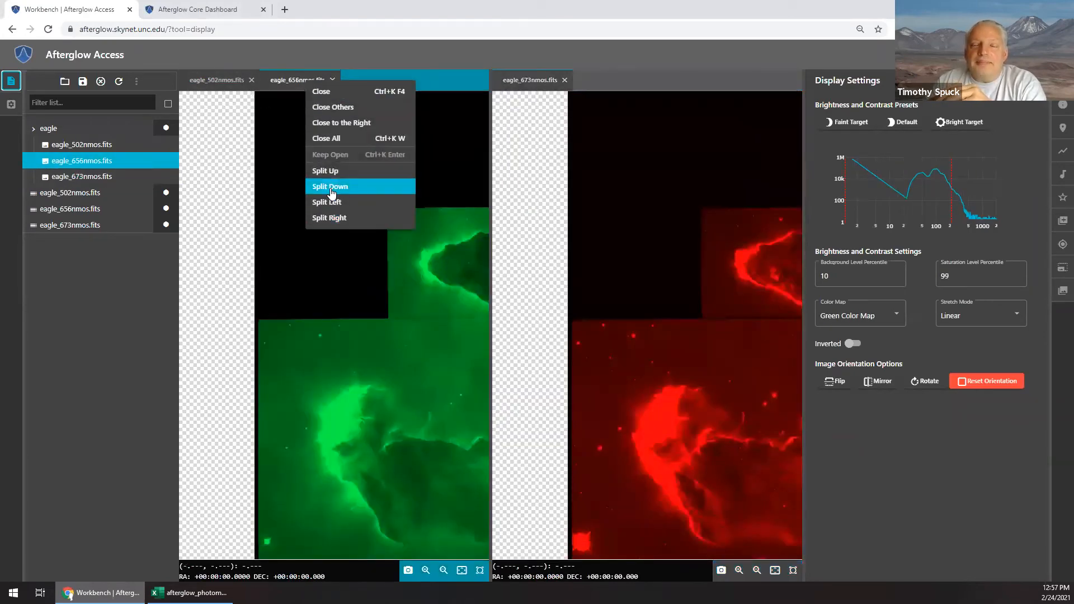
click(331, 190)
Open the eagle composite with the 673 nm image and split it into its own viewer below that image.
click(525, 99)
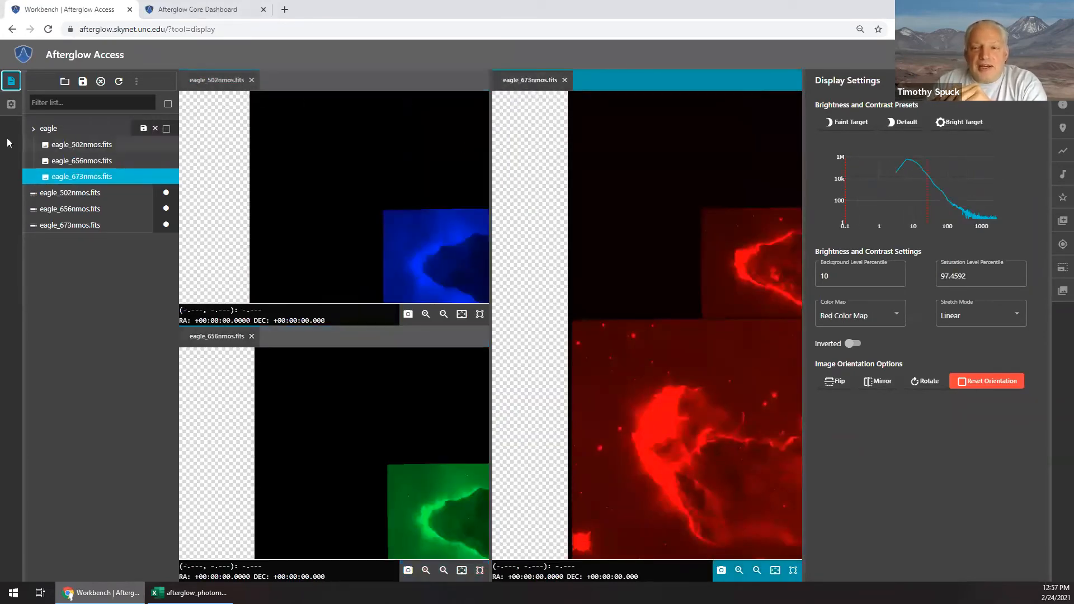
click(63, 130)
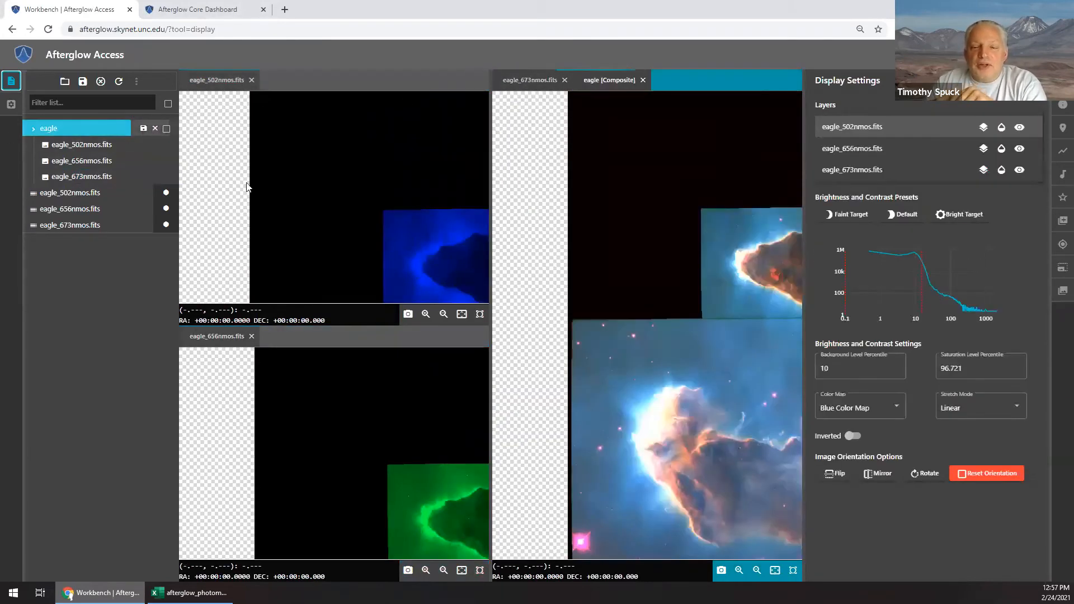
right_click(601, 83)
click(621, 183)
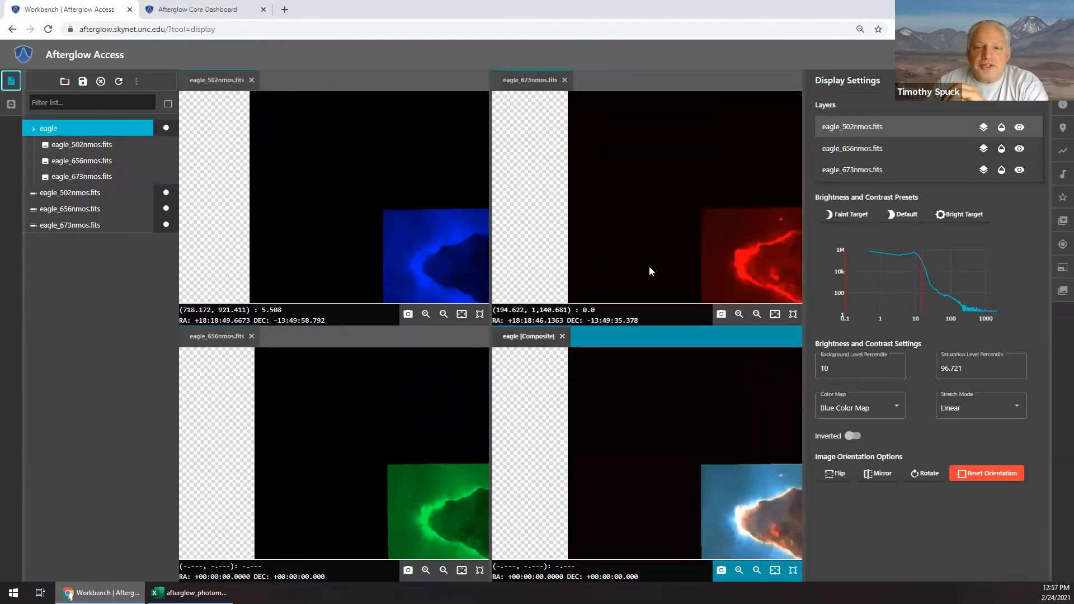
scroll(691, 425, up, 2)
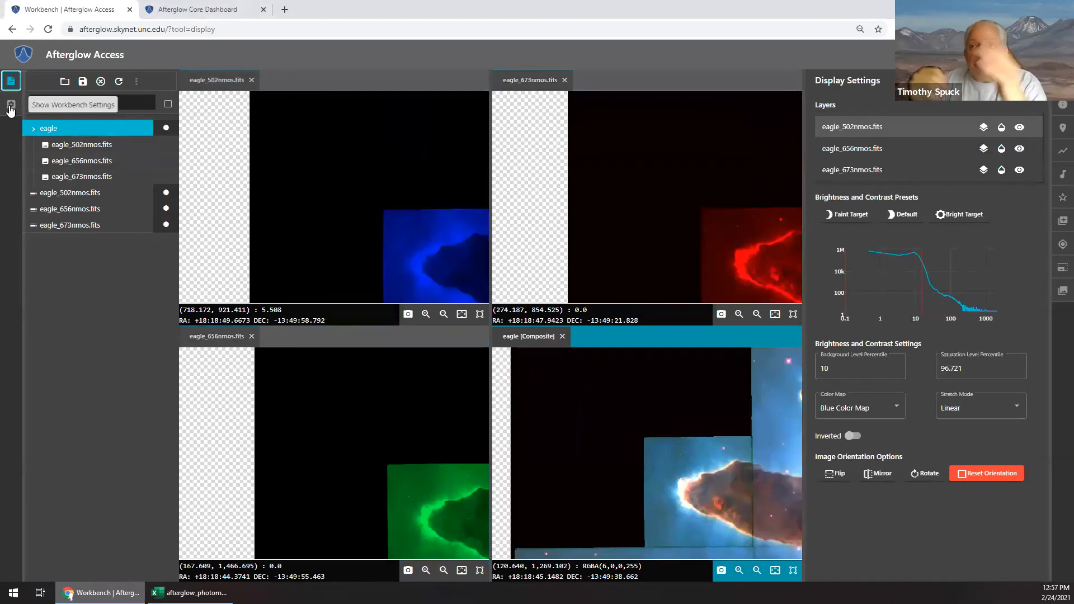
Set the workbench to sync viewer orientations by pixel, and return to the file list.
click(10, 105)
click(75, 255)
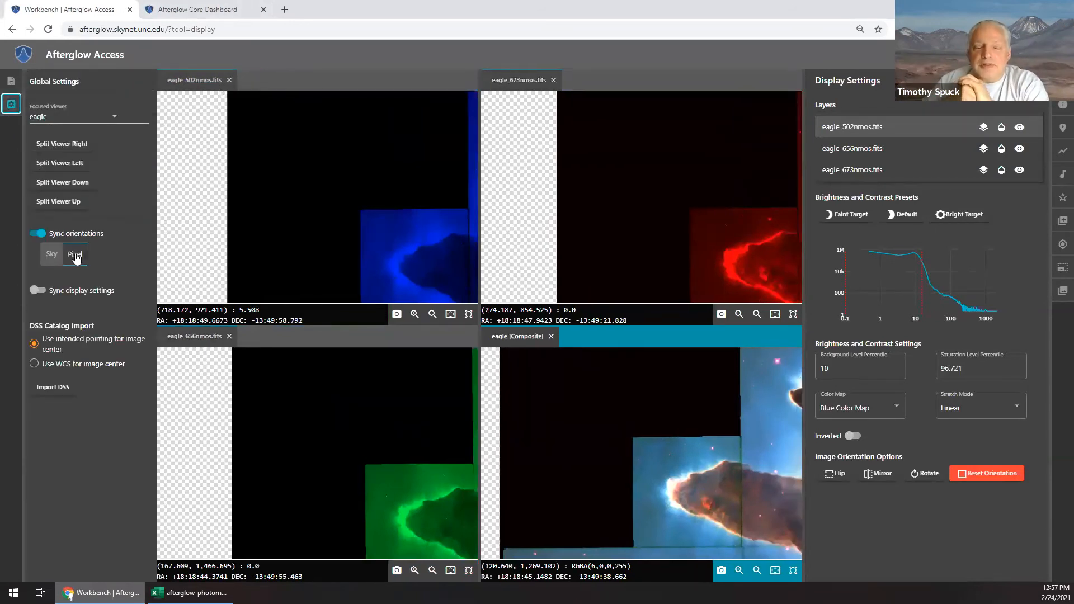
click(11, 80)
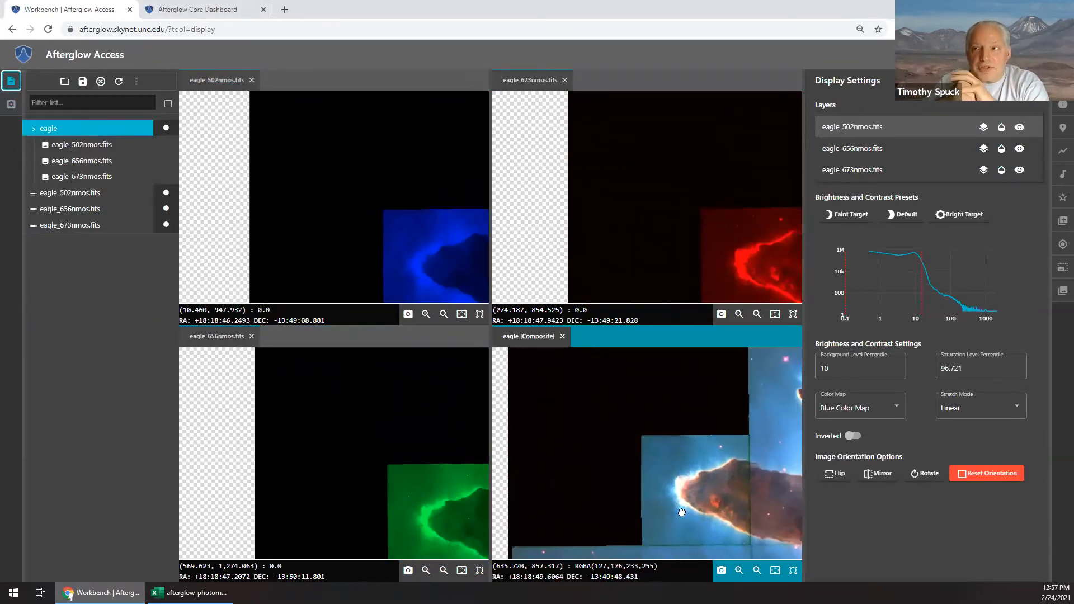
Close the composite viewer and compare the nebula pillars and bright star across the three synced channel images.
click(428, 271)
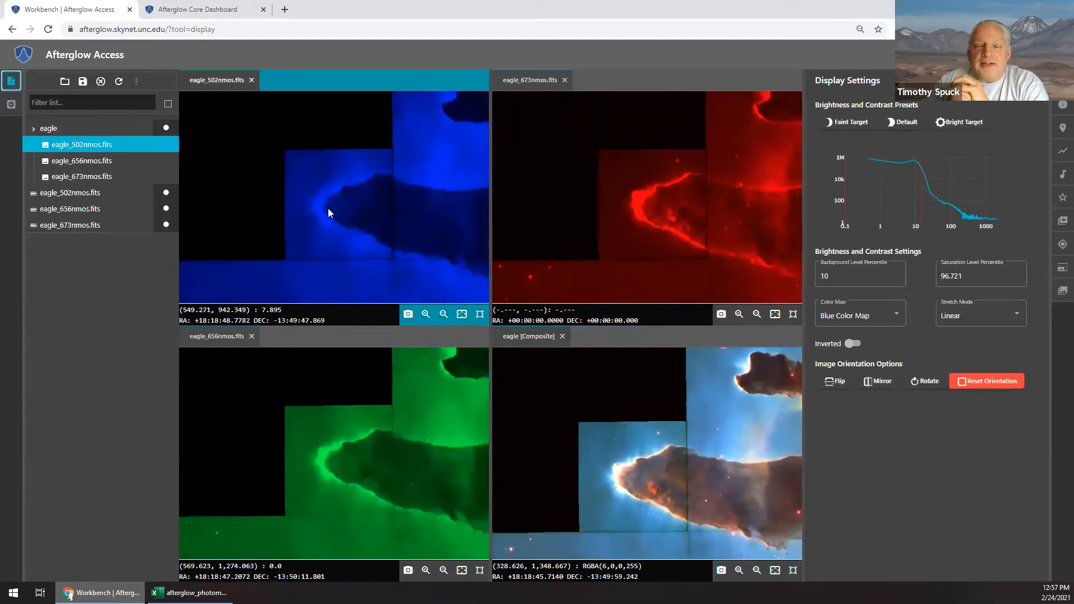
click(562, 336)
drag(325, 190, 302, 161)
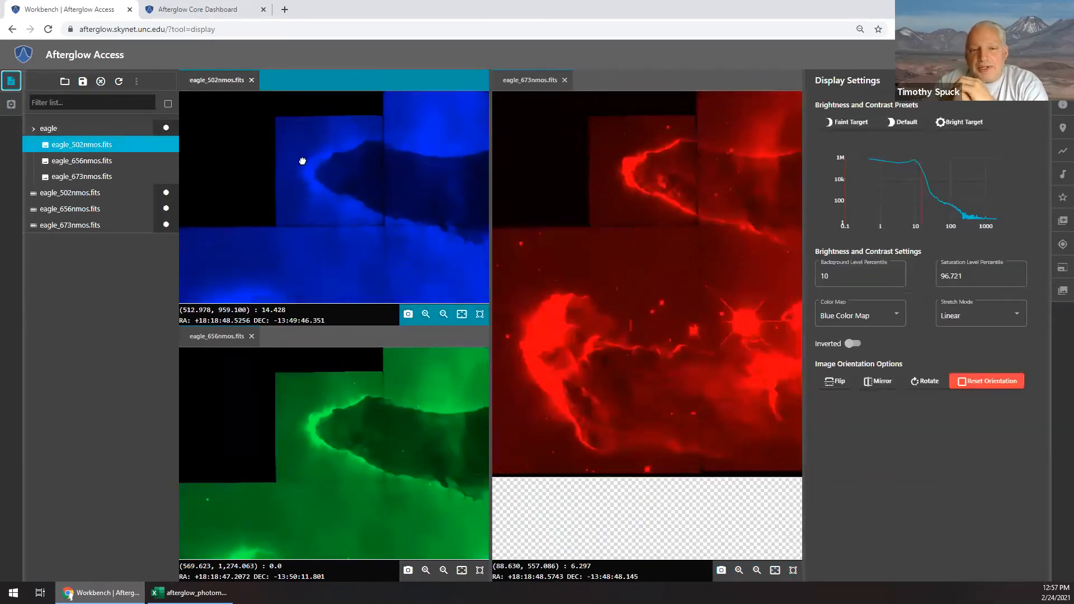
drag(441, 278, 280, 149)
drag(328, 240, 405, 200)
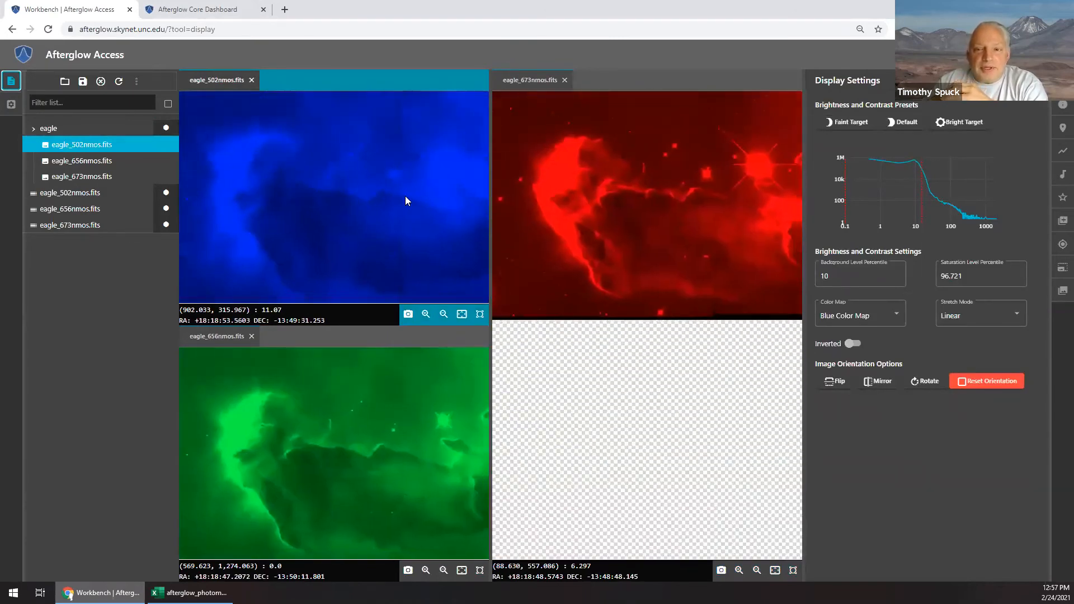
scroll(398, 182, up, 5)
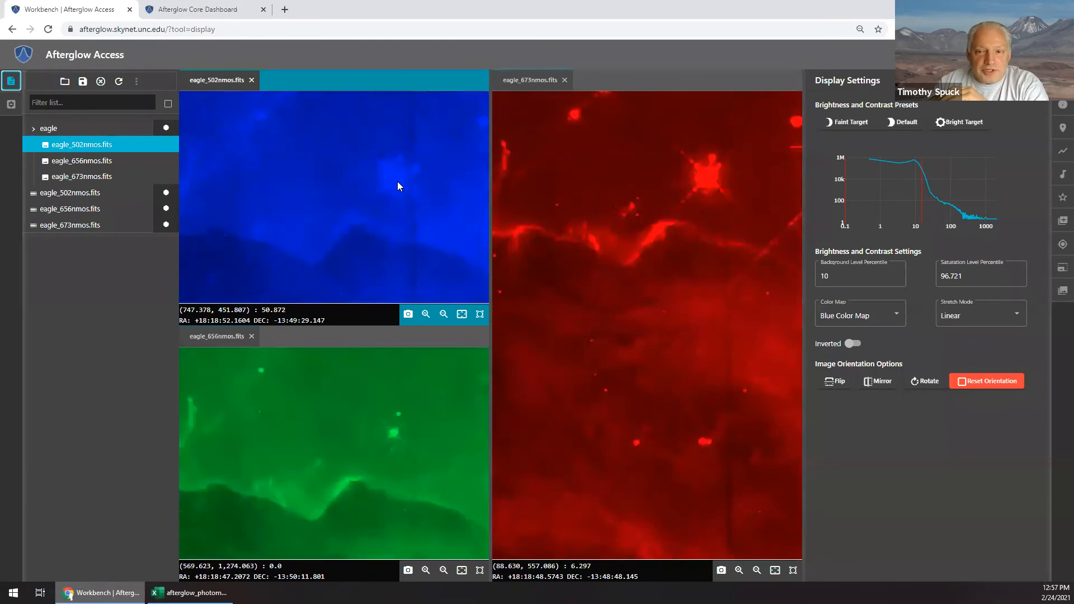
scroll(397, 181, down, 5)
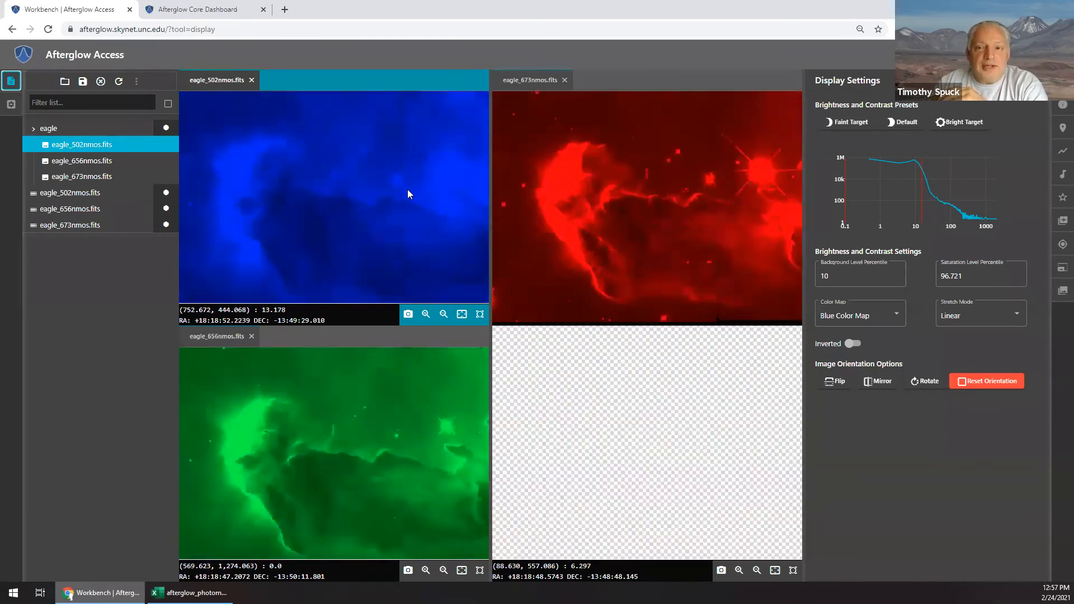
scroll(393, 183, up, 5)
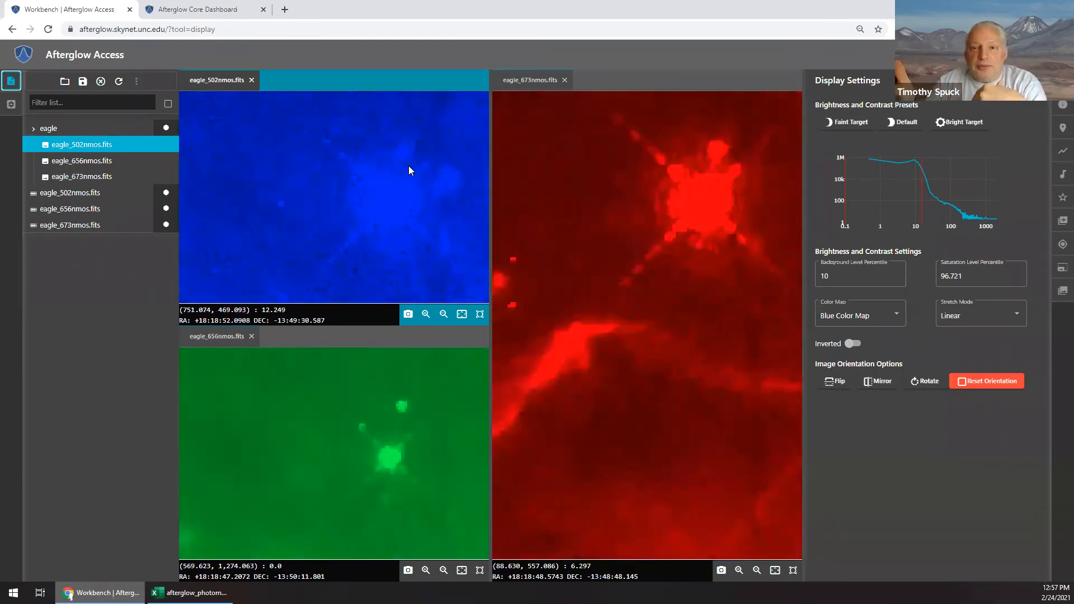
drag(391, 202, 354, 154)
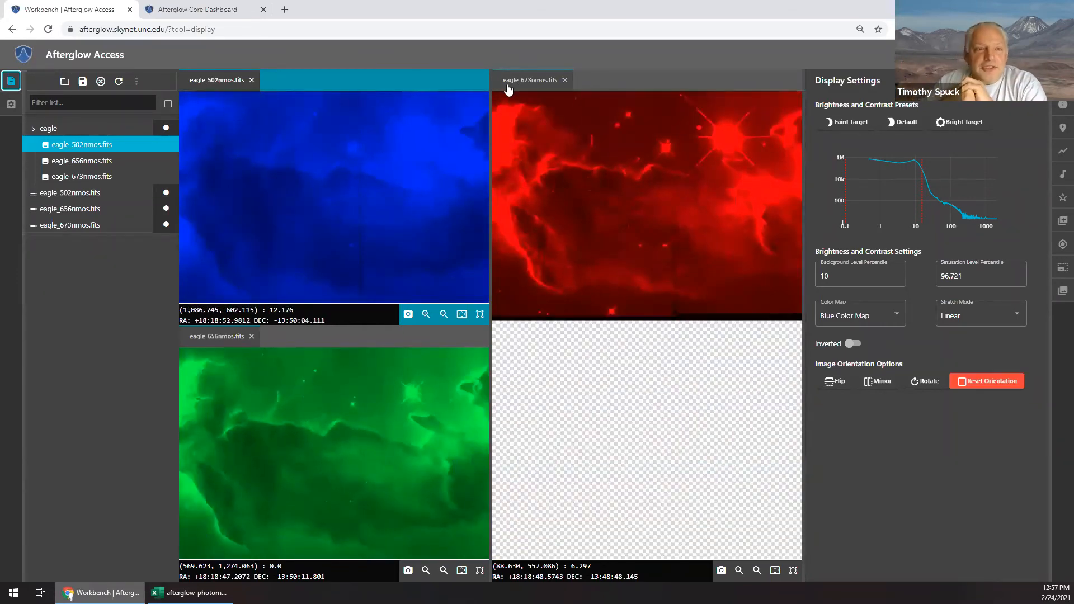
Close the three channel viewers and all open eagle files, discarding the changes.
click(564, 80)
click(251, 336)
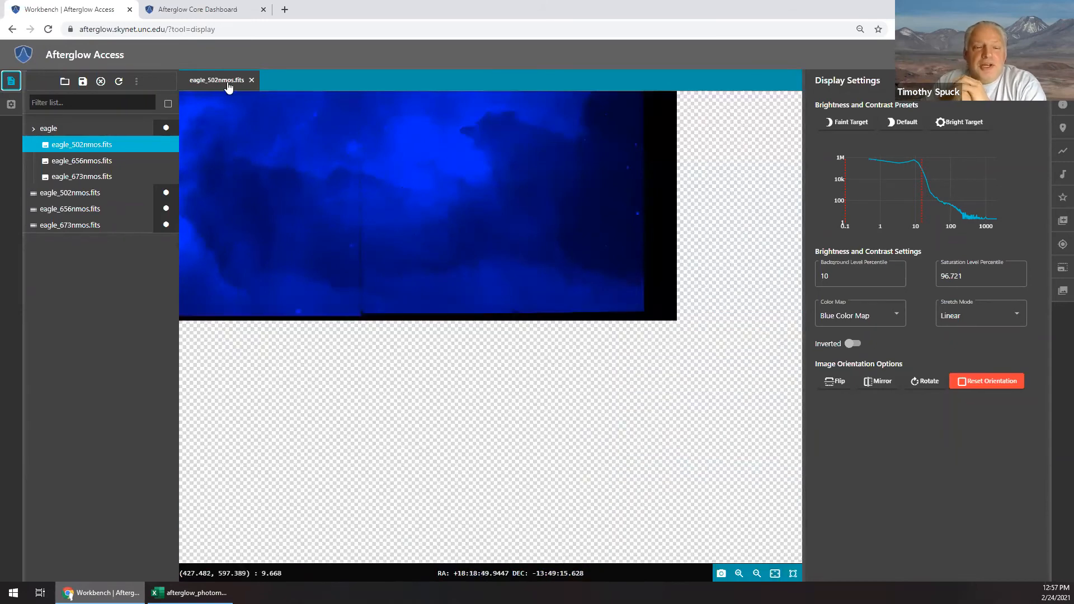
click(251, 80)
click(109, 87)
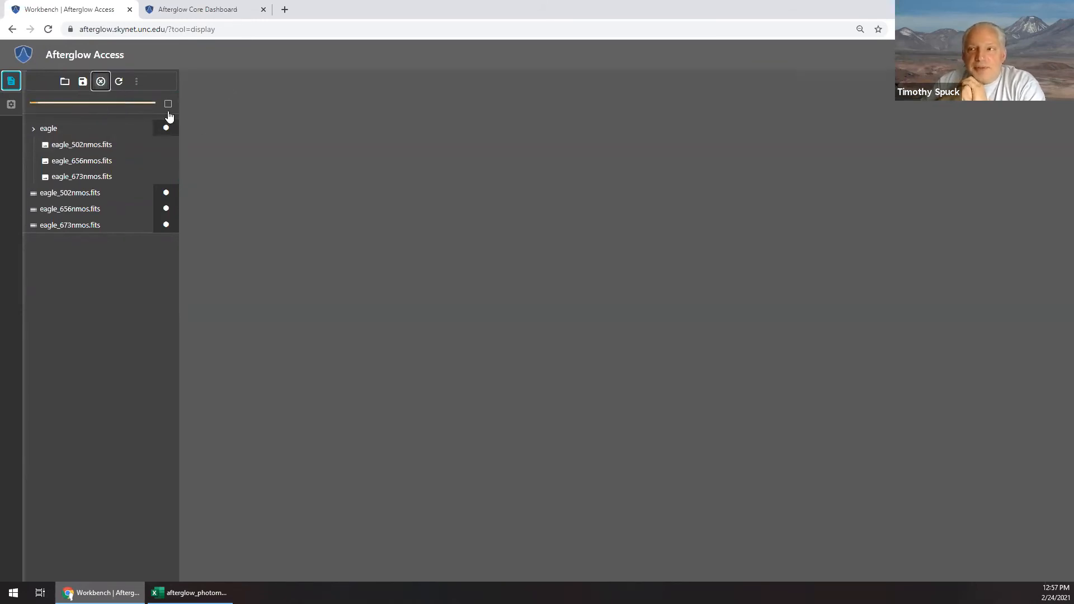
click(570, 338)
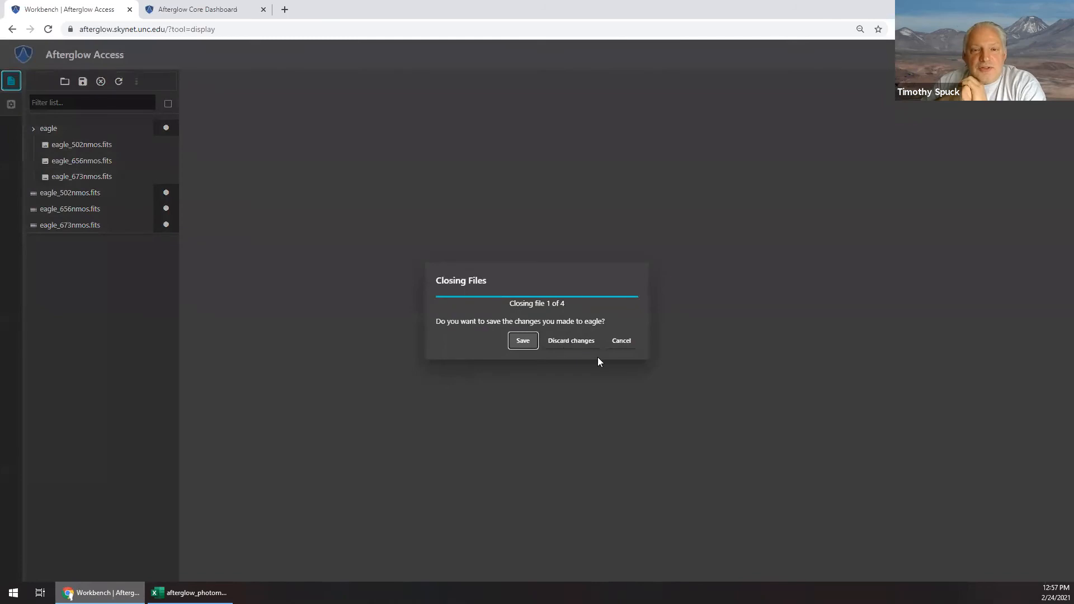
click(577, 341)
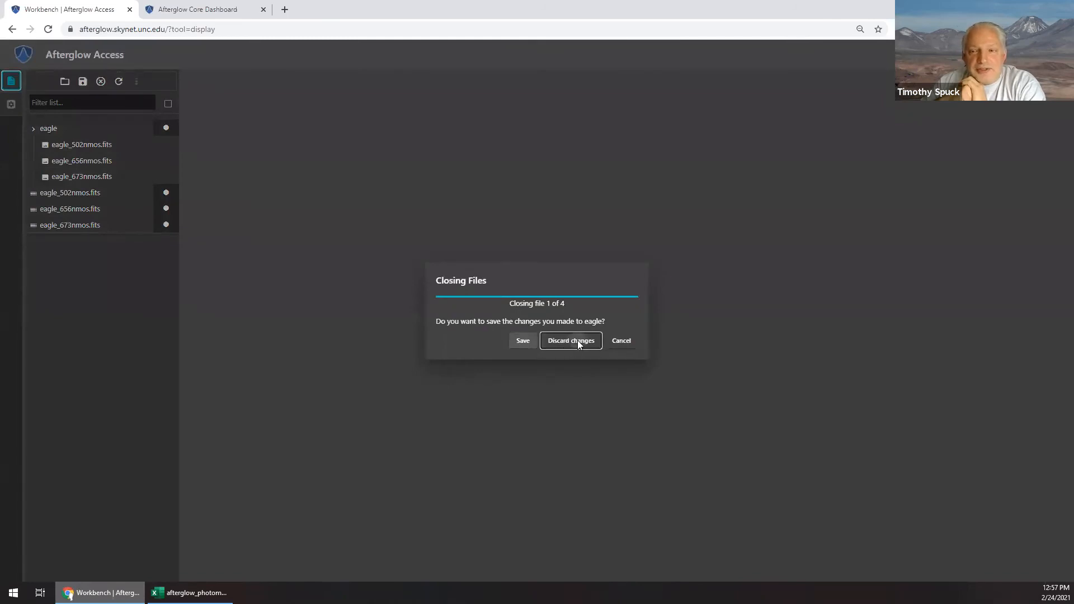
click(566, 343)
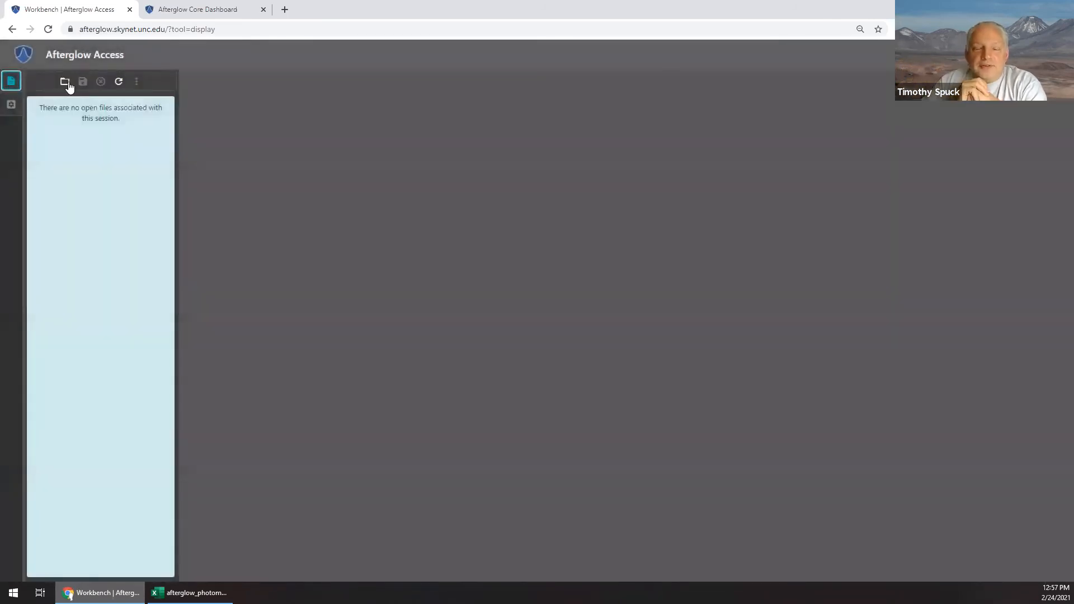
Browse the files to open to Sample > Solar System > Asteroid 216 Kleopatra.
click(65, 84)
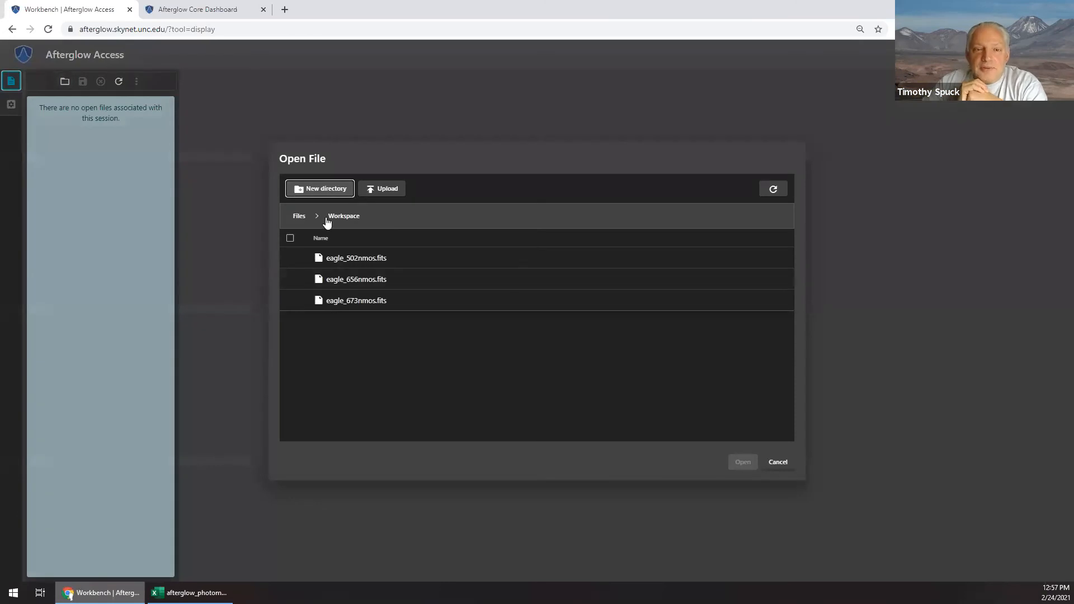
click(300, 218)
double_click(341, 260)
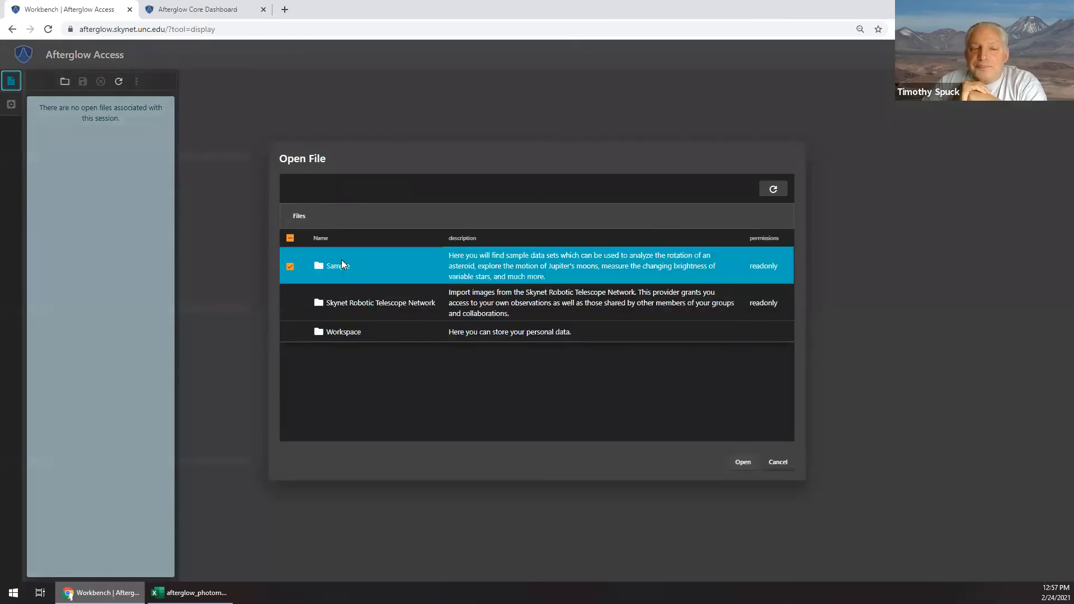
scroll(387, 370, down, 1)
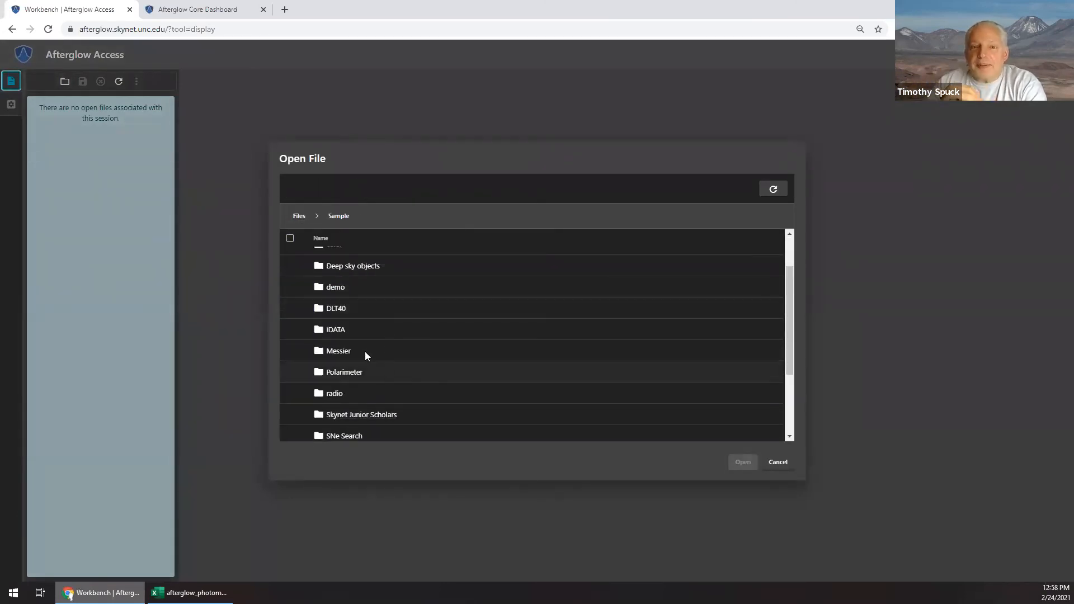
scroll(351, 372, down, 1)
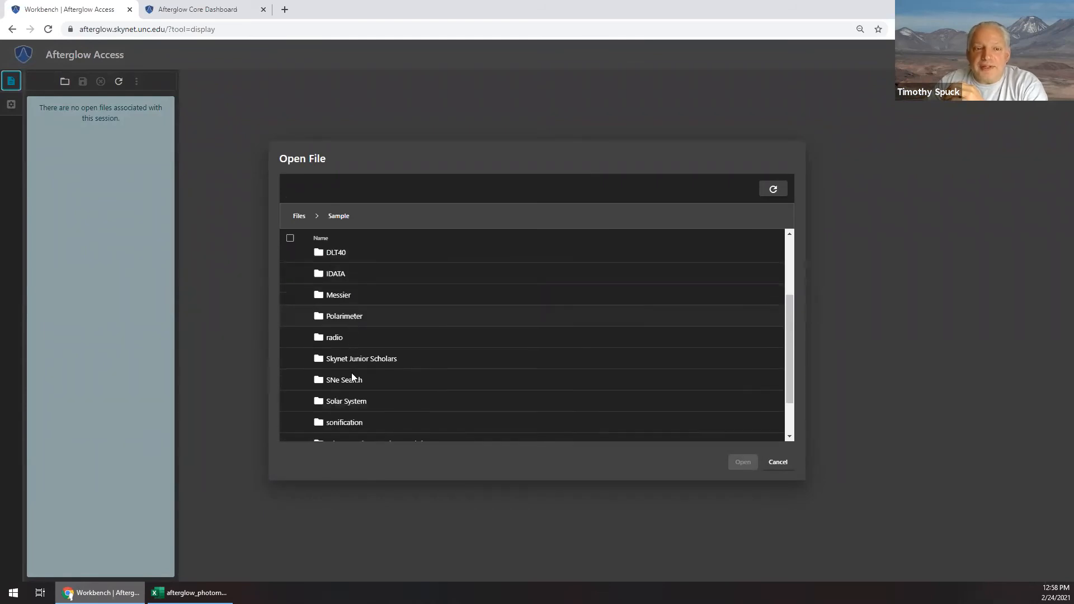
double_click(353, 402)
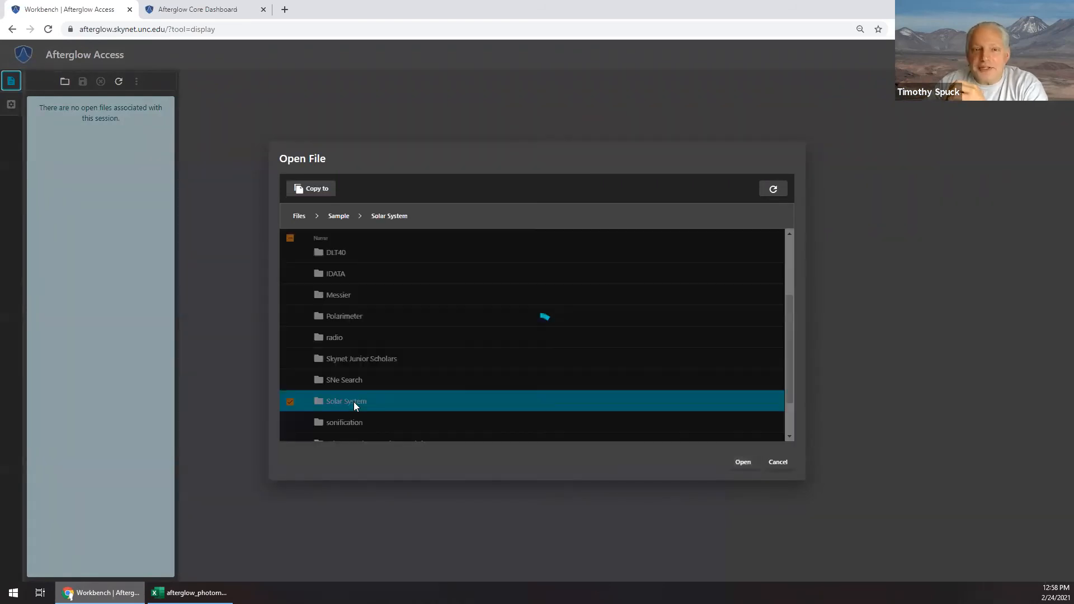
double_click(348, 261)
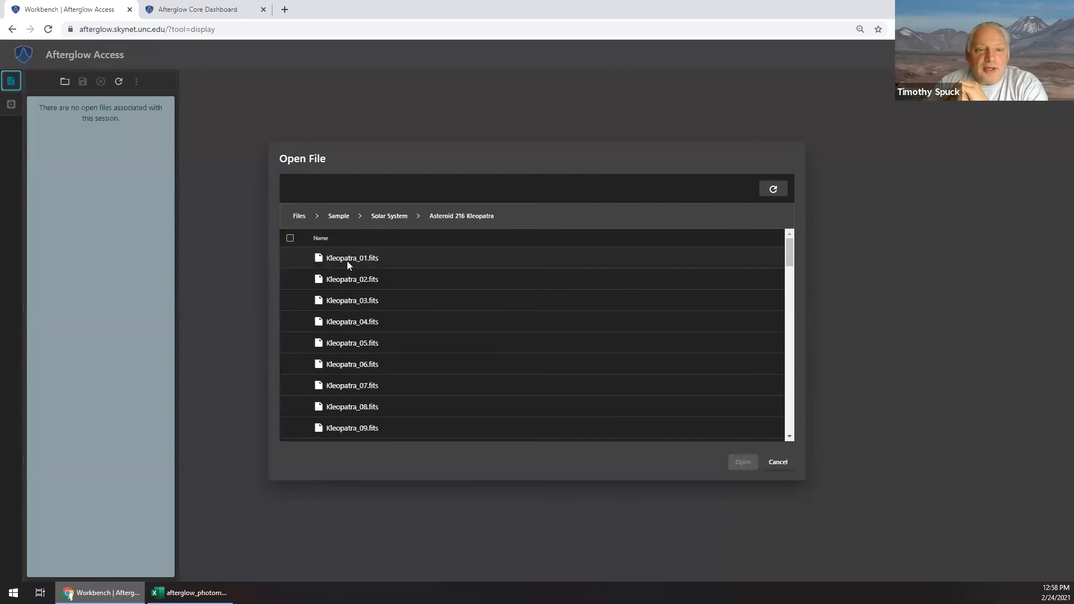
Open the first and last images of the asteroid series, Kleopatra_01.fits and Kleopatra_68.fits.
click(346, 259)
scroll(394, 378, down, 2)
scroll(394, 378, down, 12)
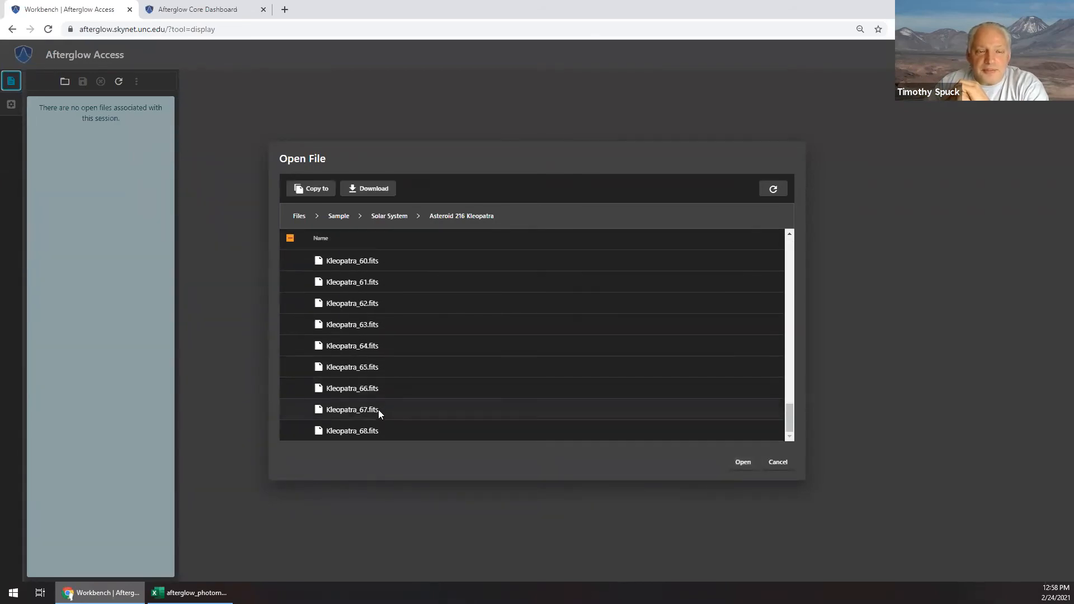
click(361, 430)
click(739, 461)
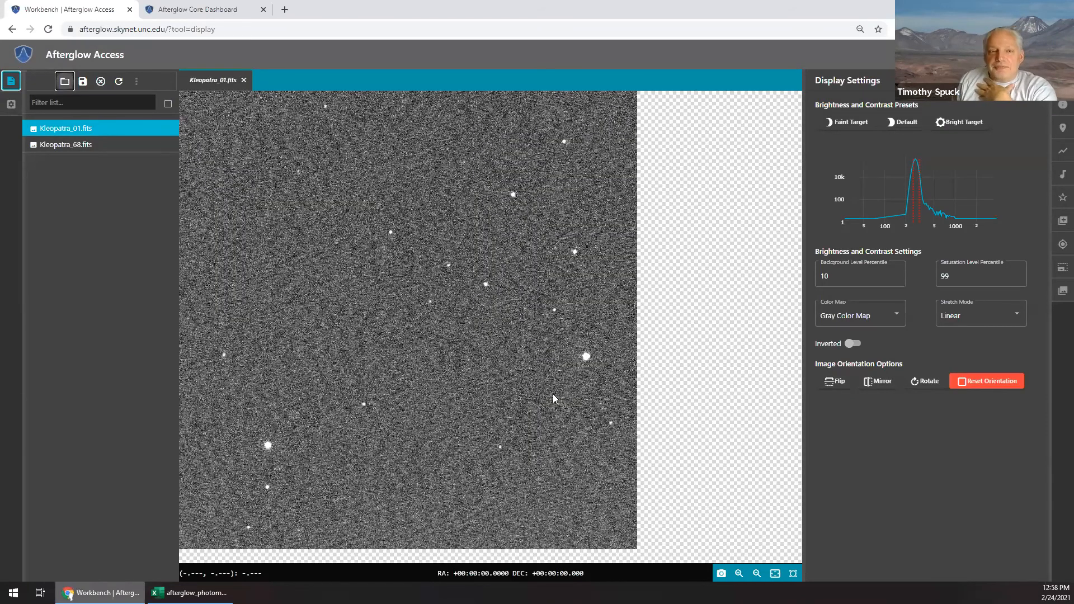
Show Kleopatra_68.fits in a split viewer to the right of Kleopatra_01.fits and bring up the Plotter.
right_click(215, 79)
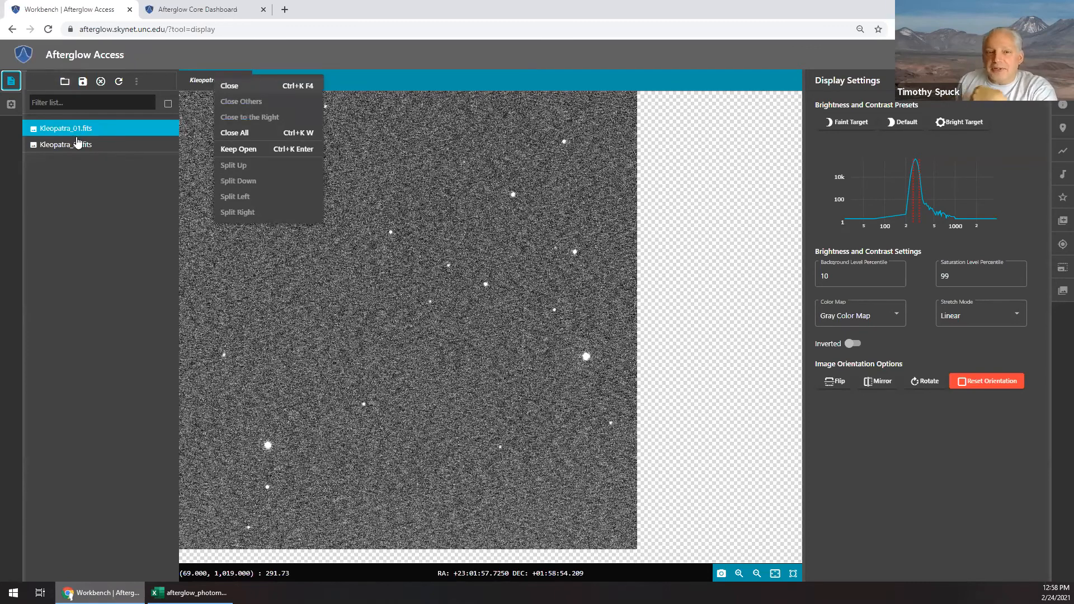
click(79, 144)
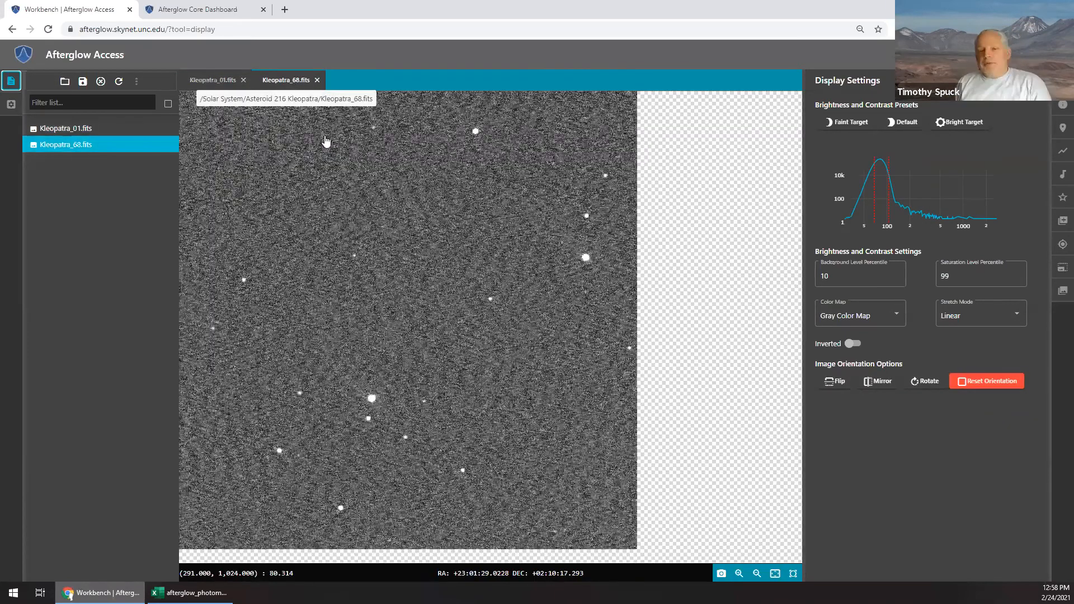
right_click(296, 83)
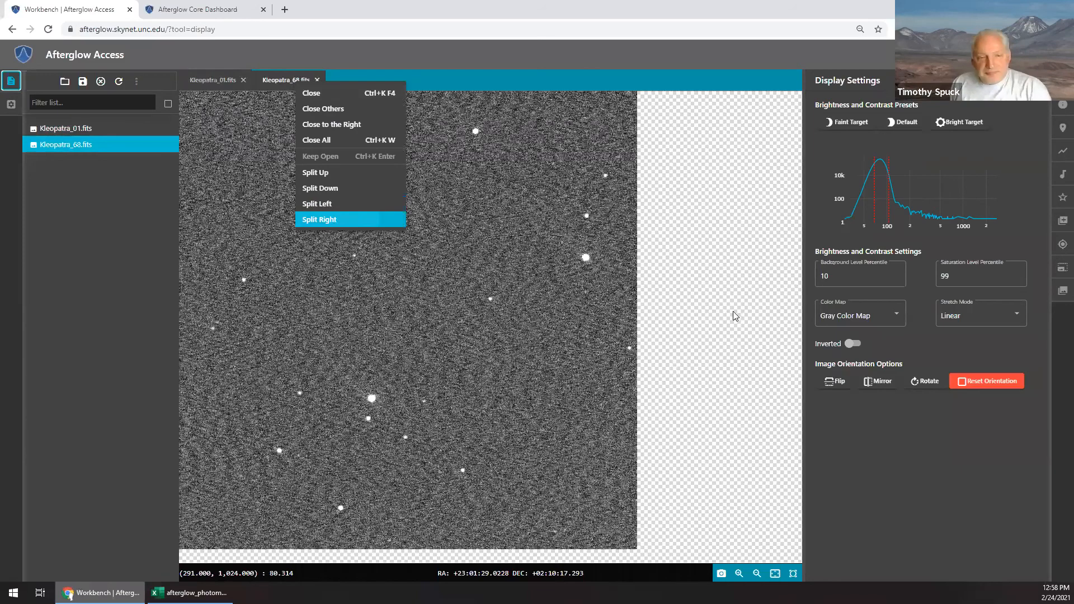
click(1062, 151)
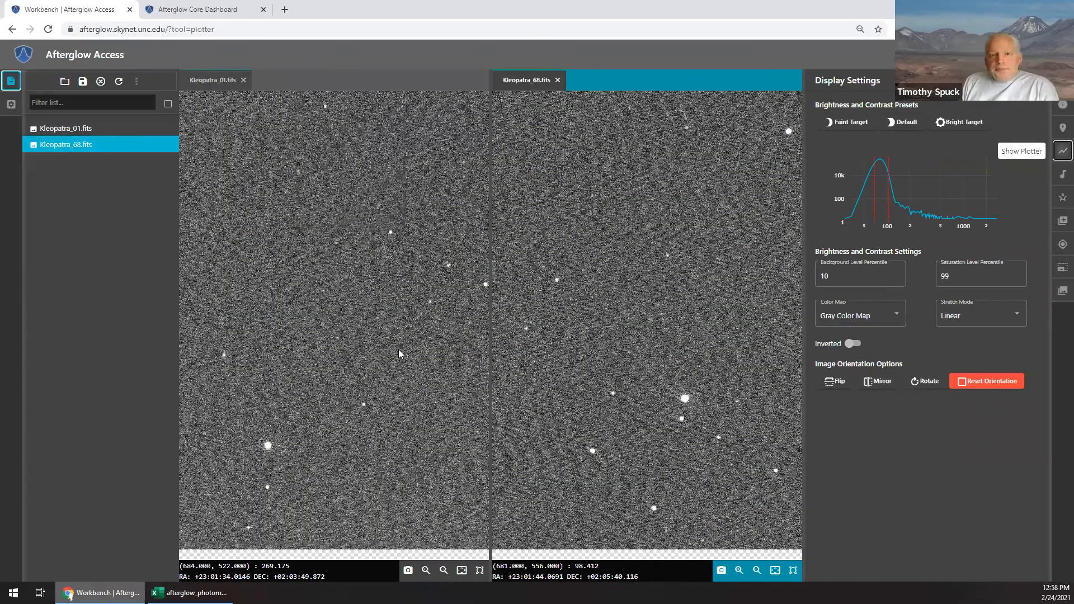
Focus Kleopatra_01.fits and sync the orientations of the two Kleopatra viewers by sky instead of pixel.
click(39, 128)
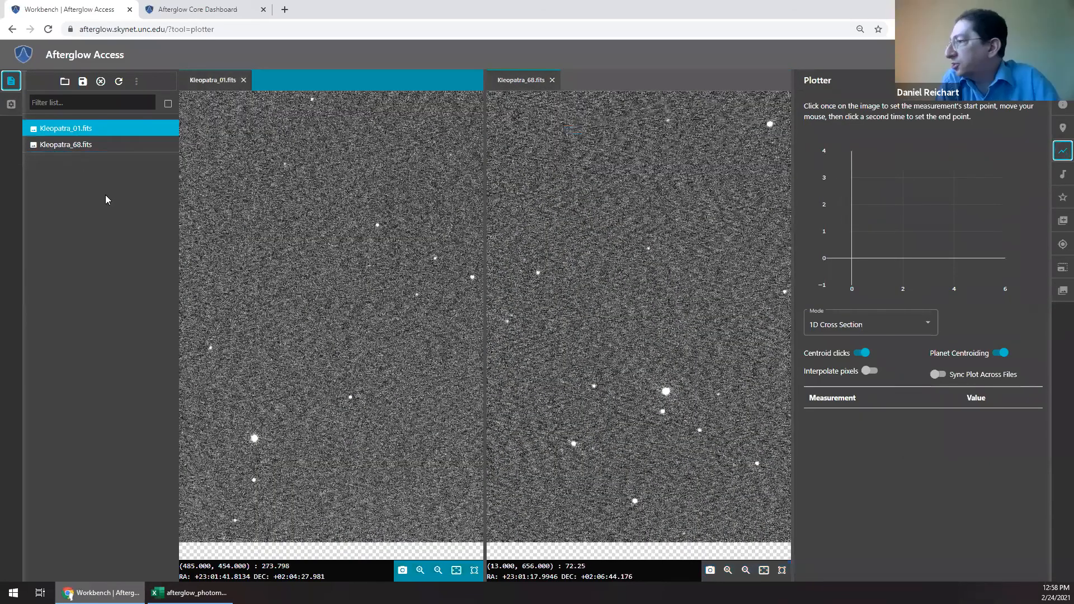
click(11, 103)
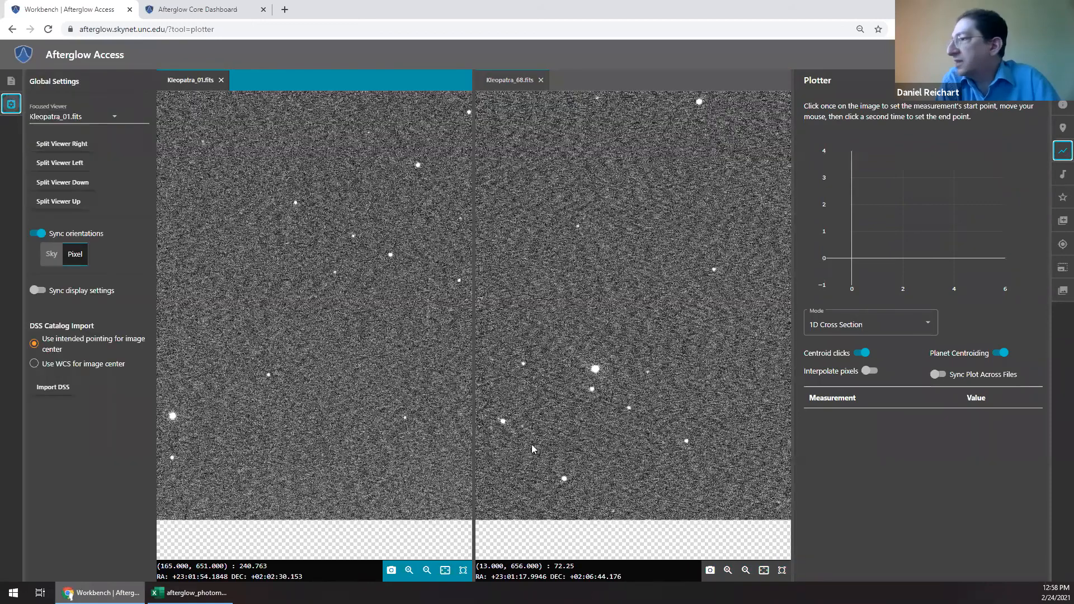
click(11, 81)
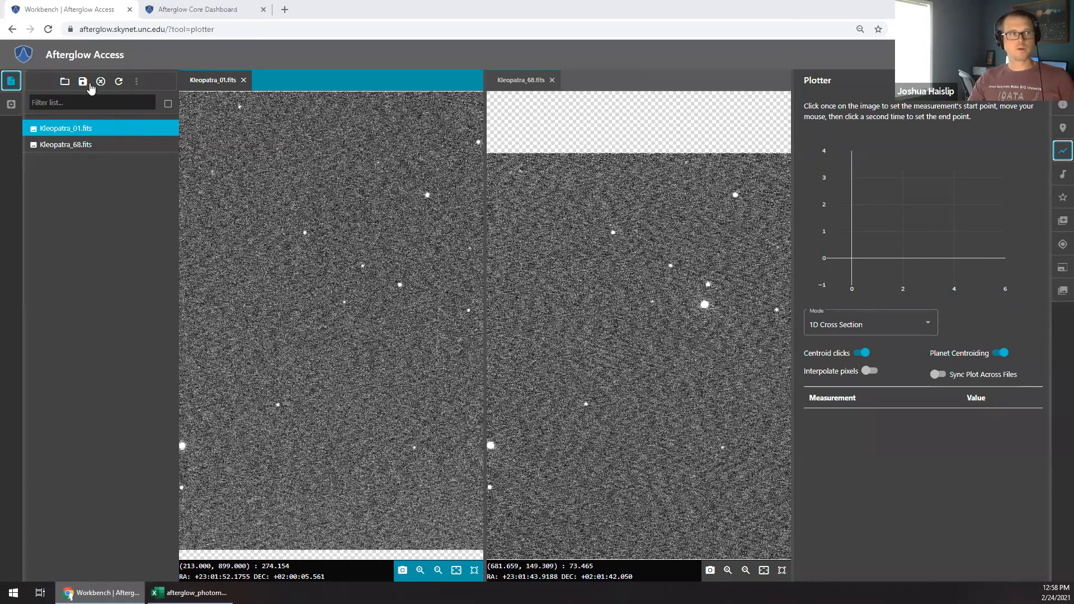
Review the file-opening dialog and the download, group and split options for files, and select both Kleopatra images in the file list.
click(65, 82)
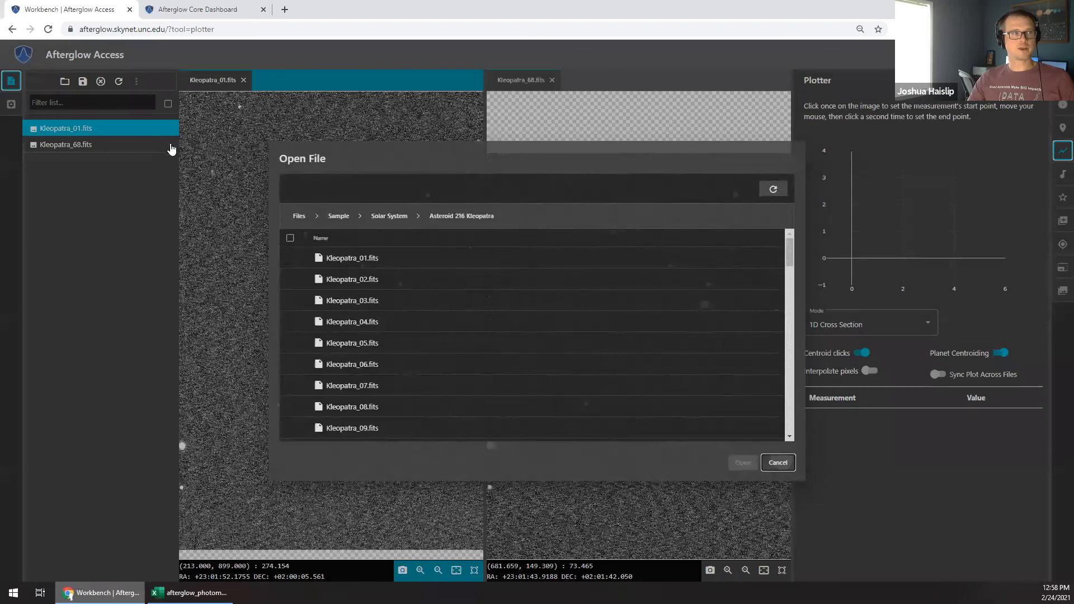
click(170, 149)
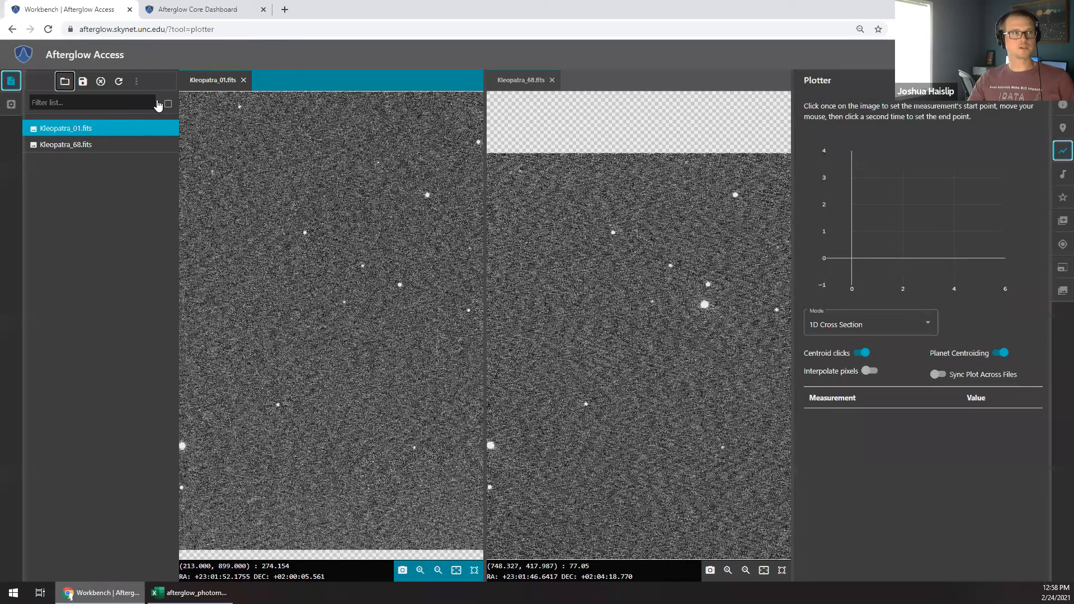
click(137, 81)
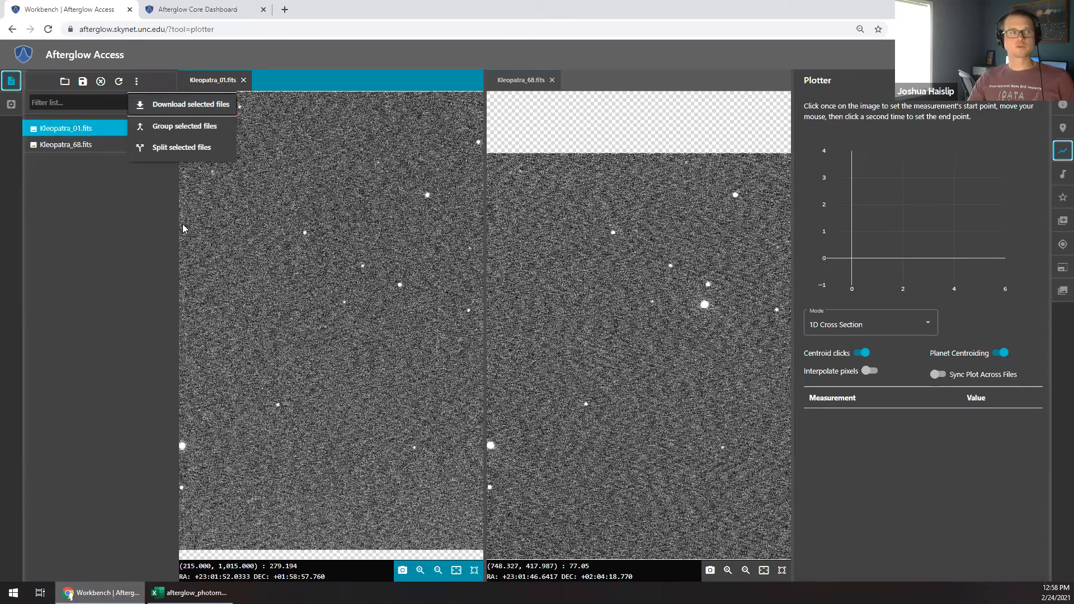
click(132, 223)
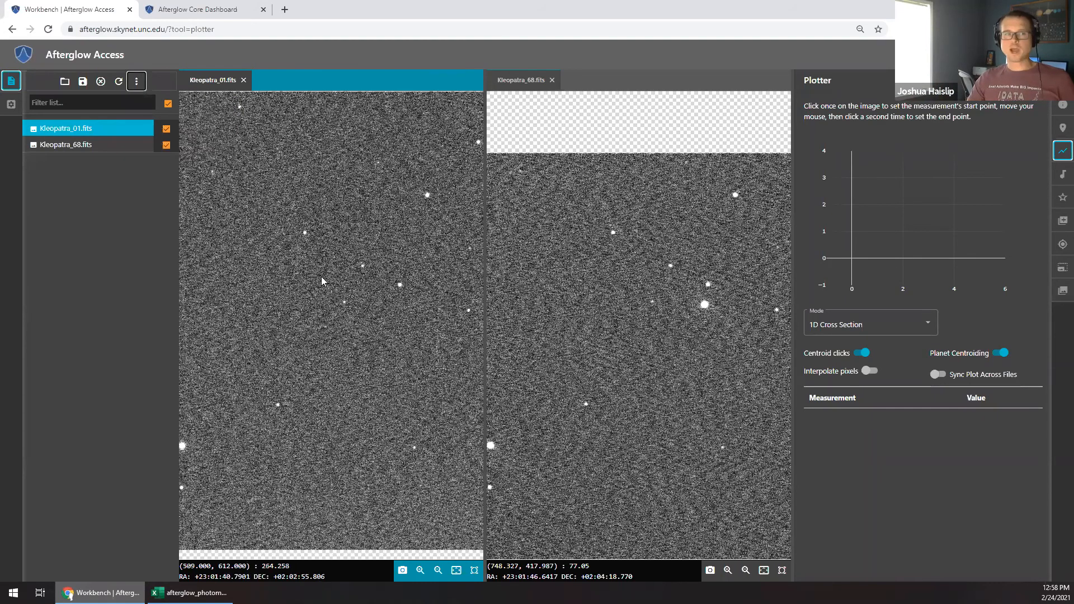
Save the Kleopatra_68.fits viewer's current view as a JPG screenshot, preview the saved image and close the preview.
scroll(333, 290, down, 3)
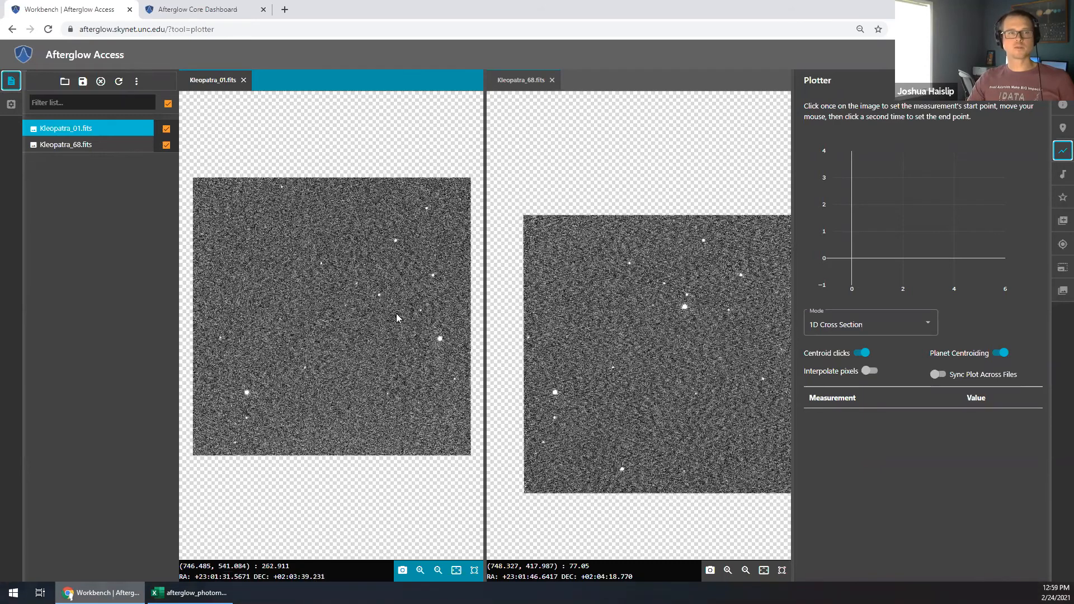
scroll(712, 378, up, 2)
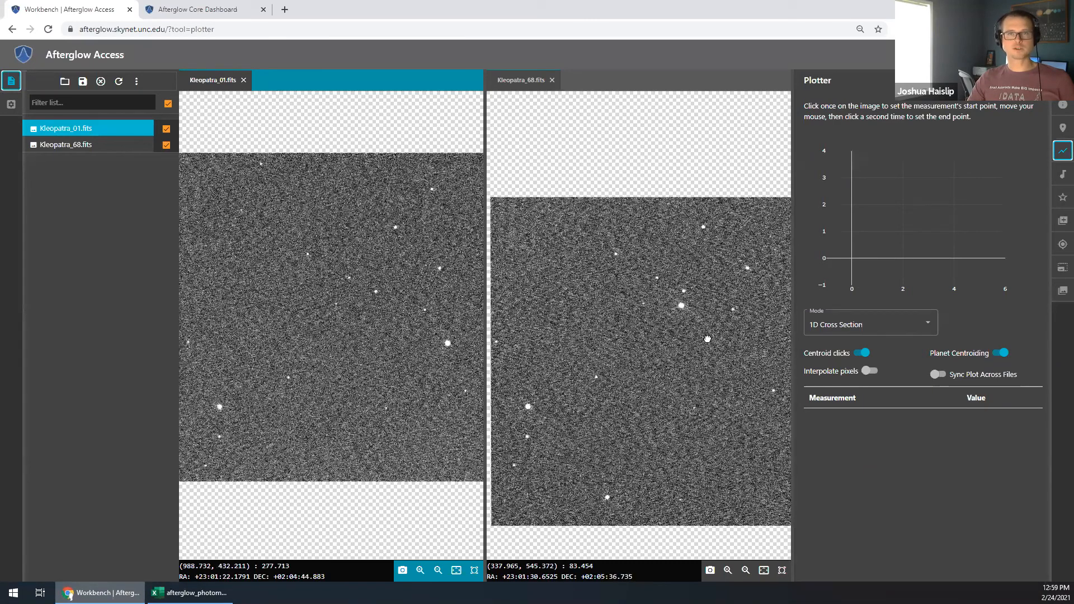
scroll(699, 330, down, 1)
drag(699, 330, 688, 305)
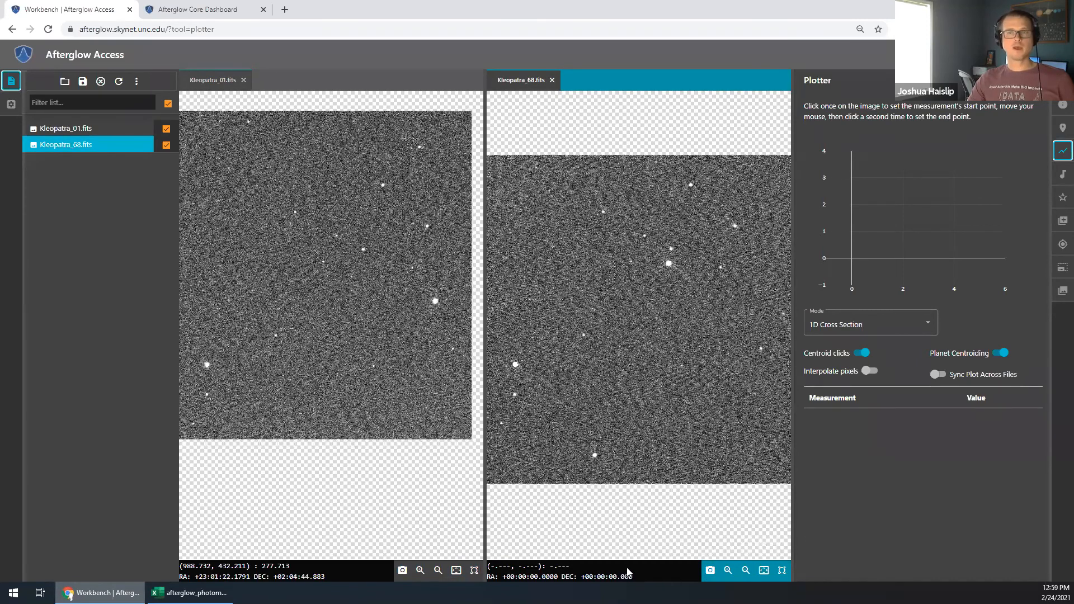
click(710, 570)
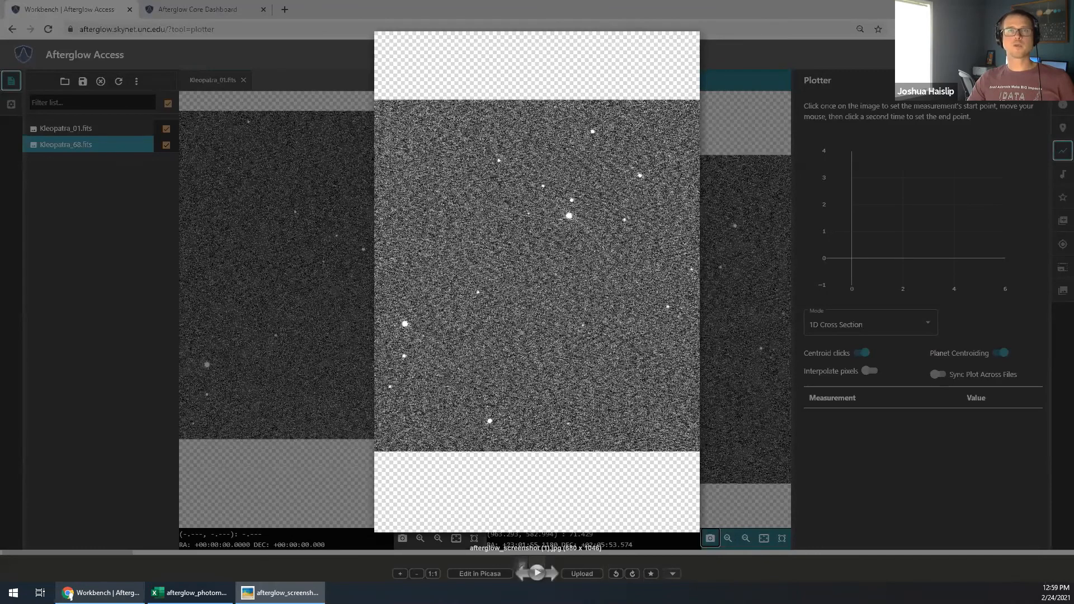
key(Escape)
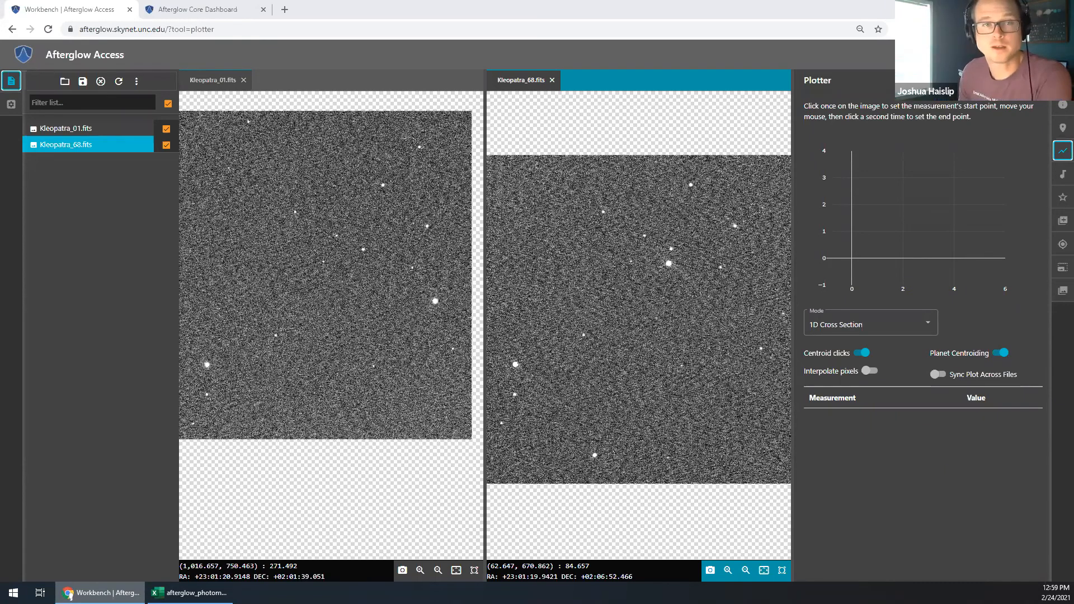
drag(681, 199, 678, 193)
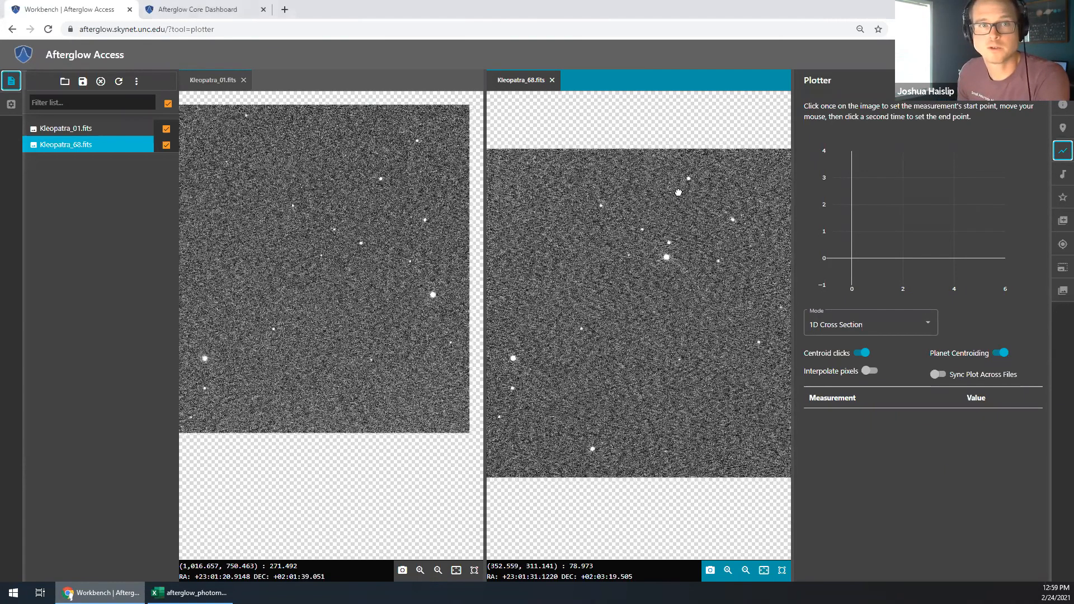
drag(689, 234, 668, 204)
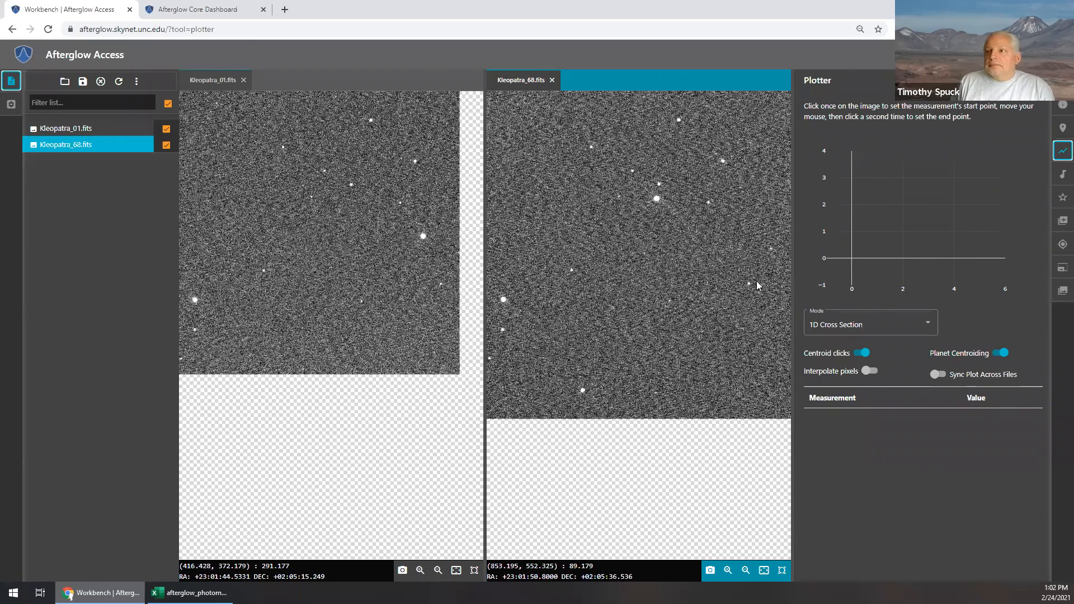
click(341, 302)
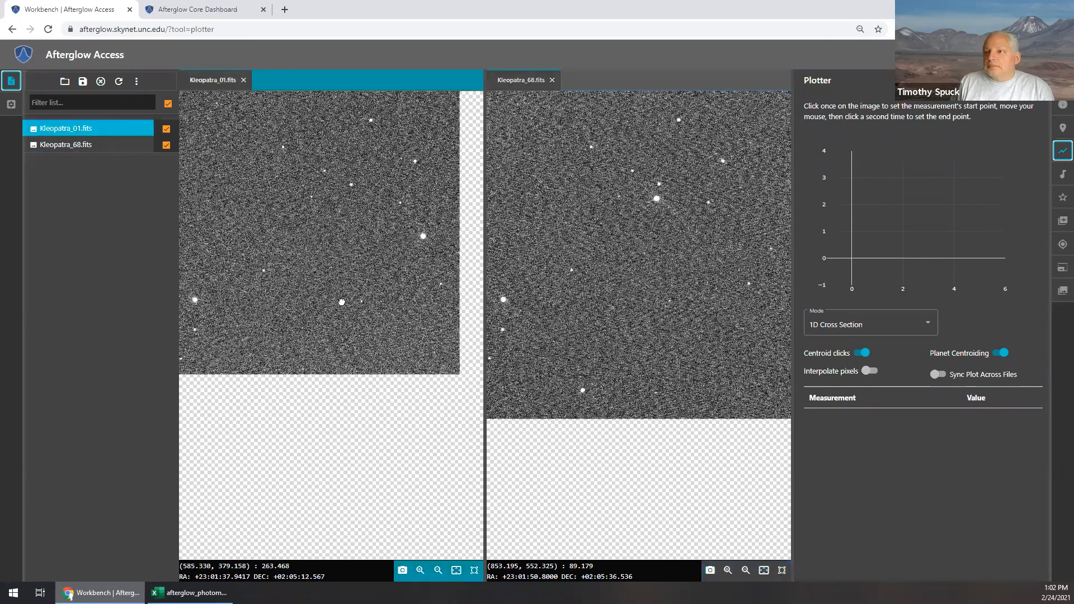
scroll(341, 302, up, 3)
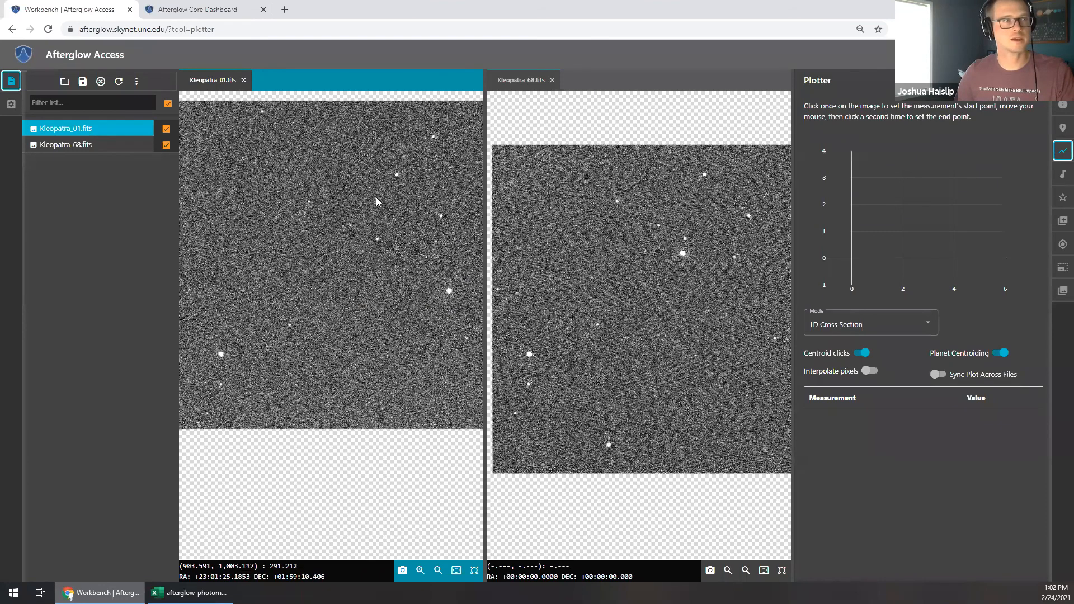
drag(363, 211, 363, 213)
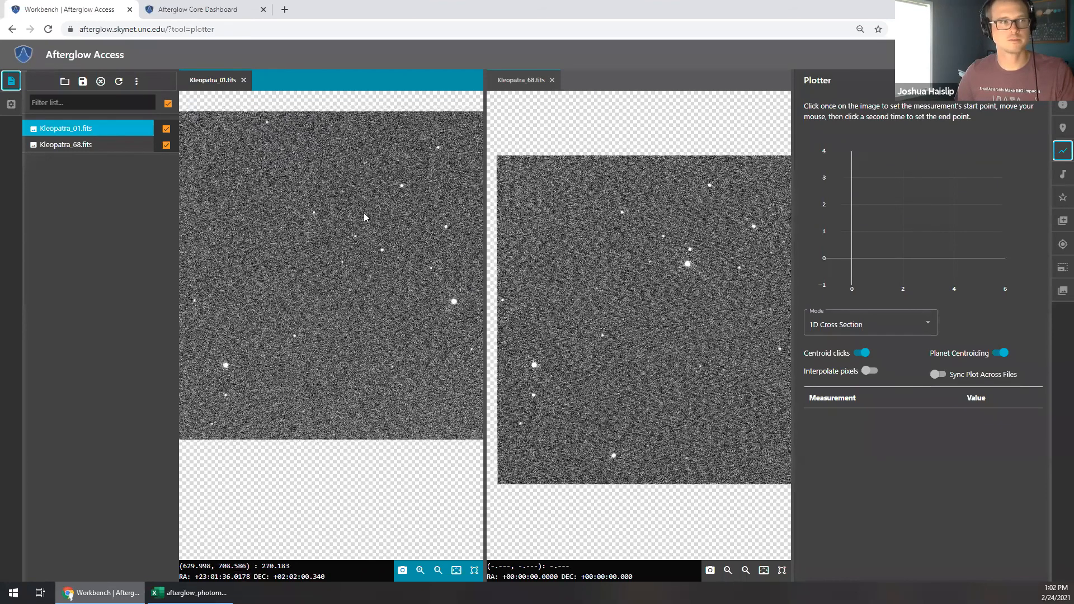